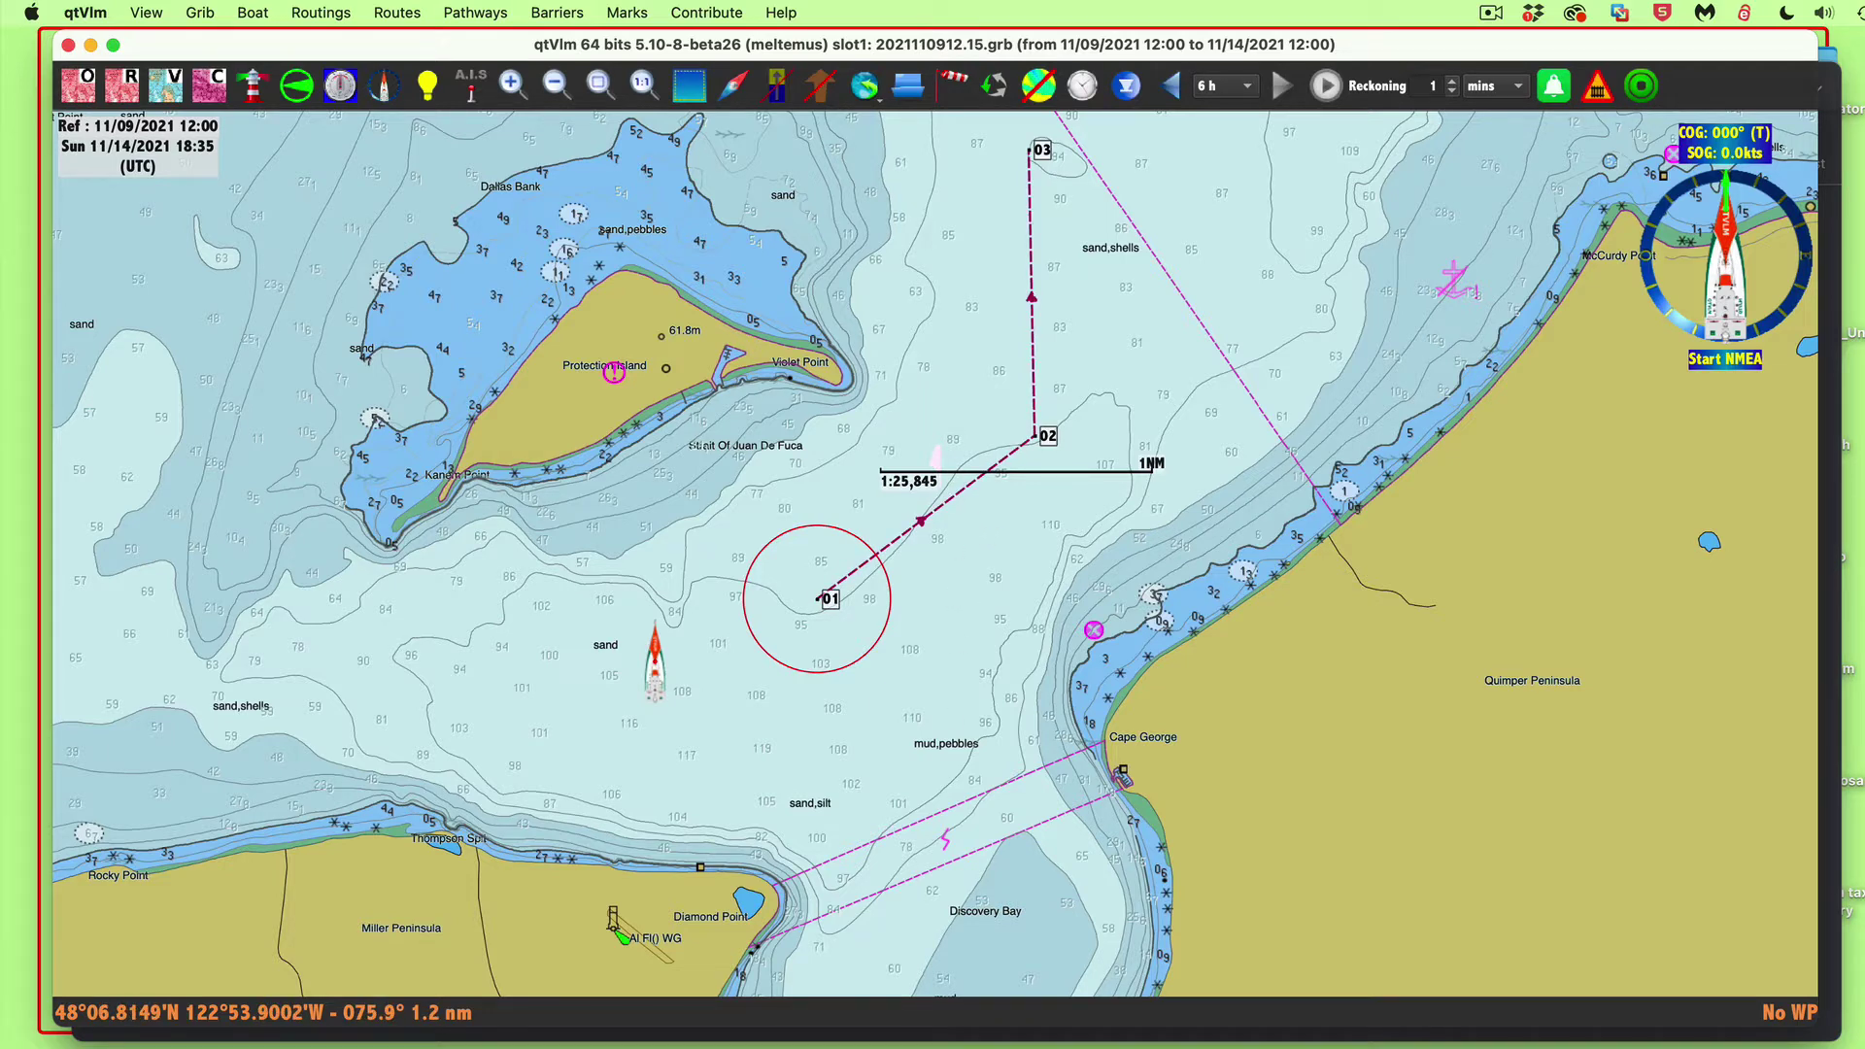
- Bring a new incognito Chrome tab in front of the qtVlm chart
key("super+Tab")
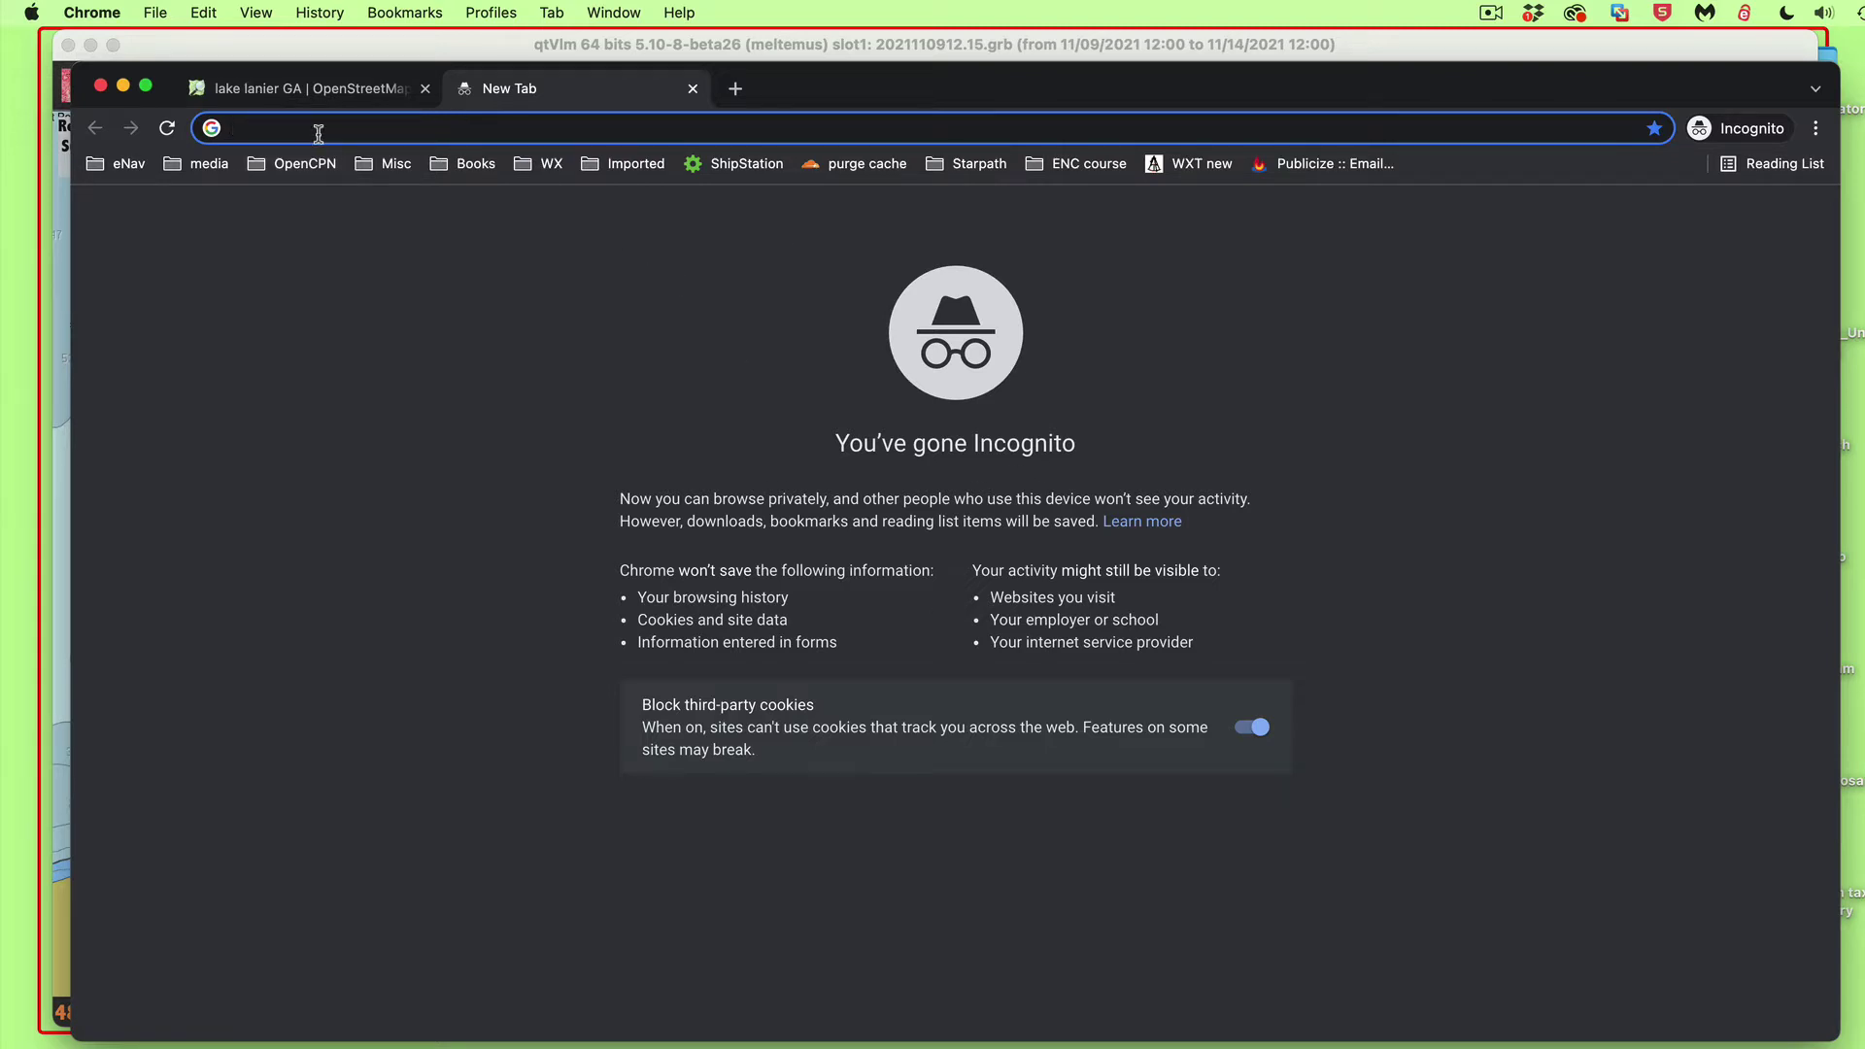
- Search the web for 'osm' and open the OpenStreetMap website
type("os")
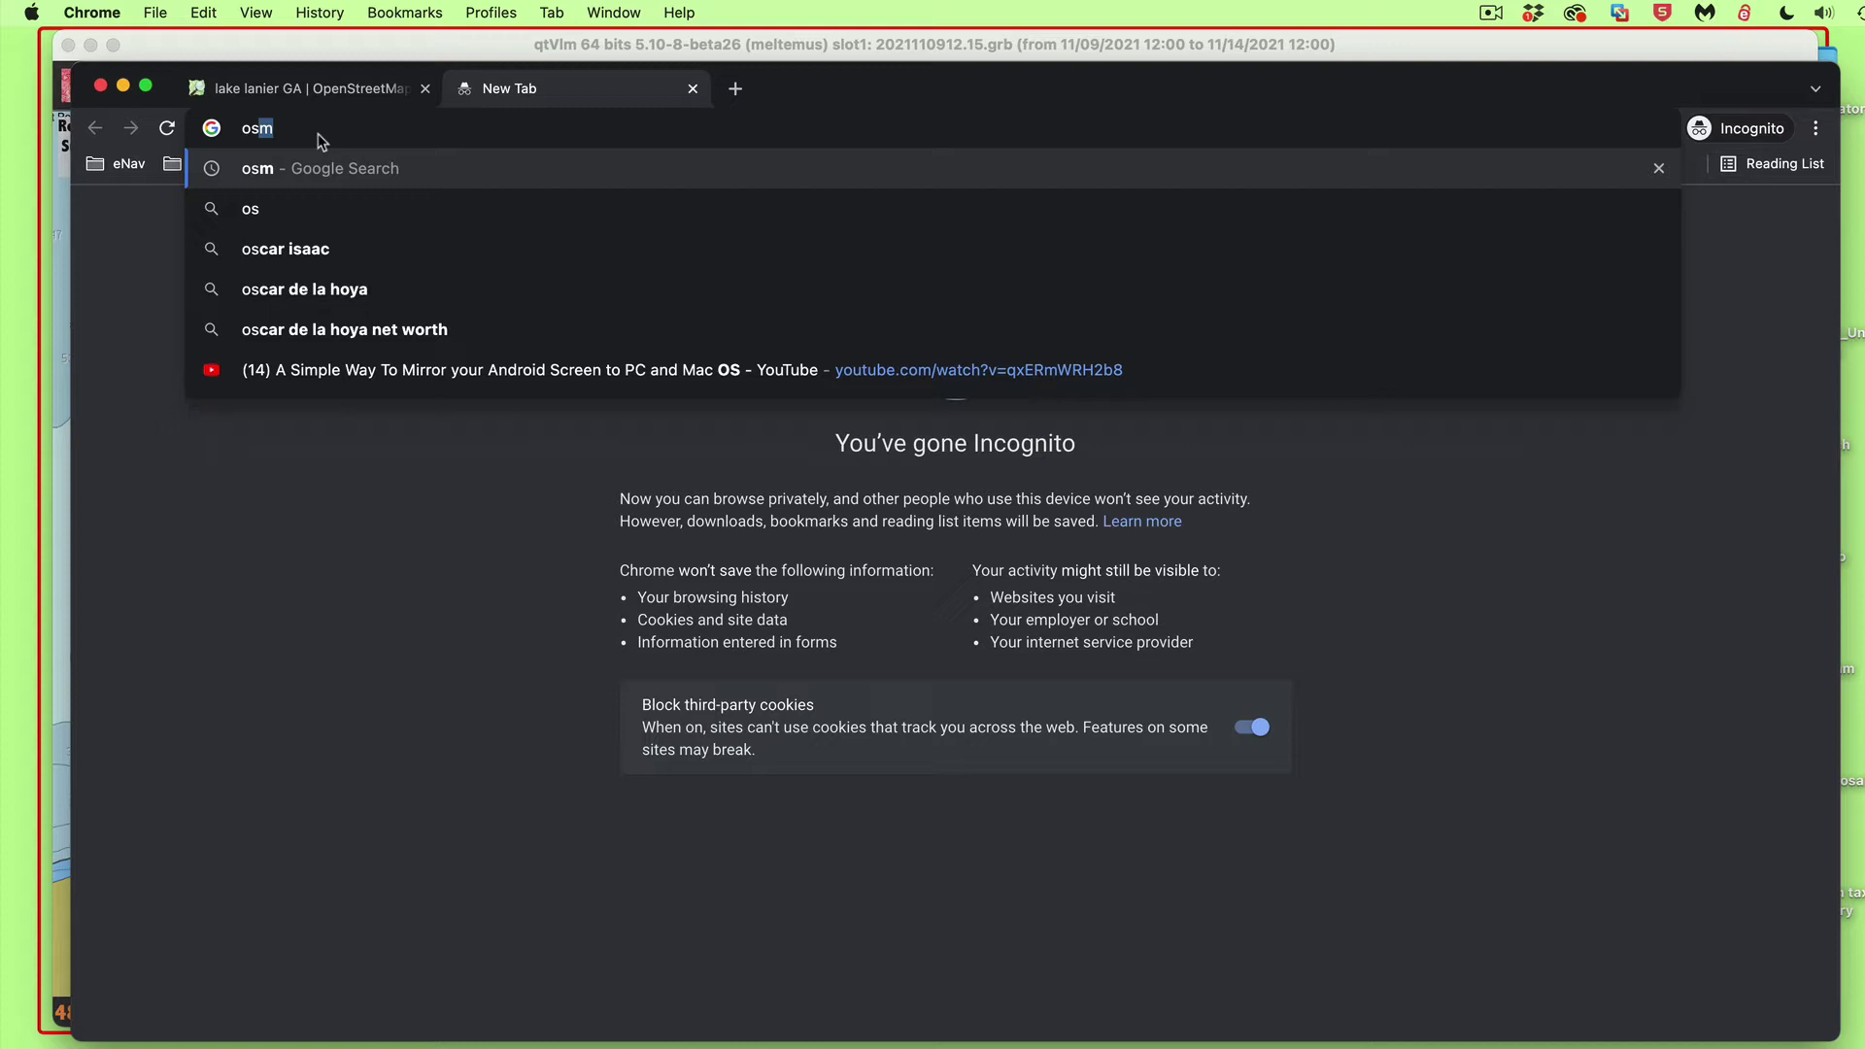
type("m")
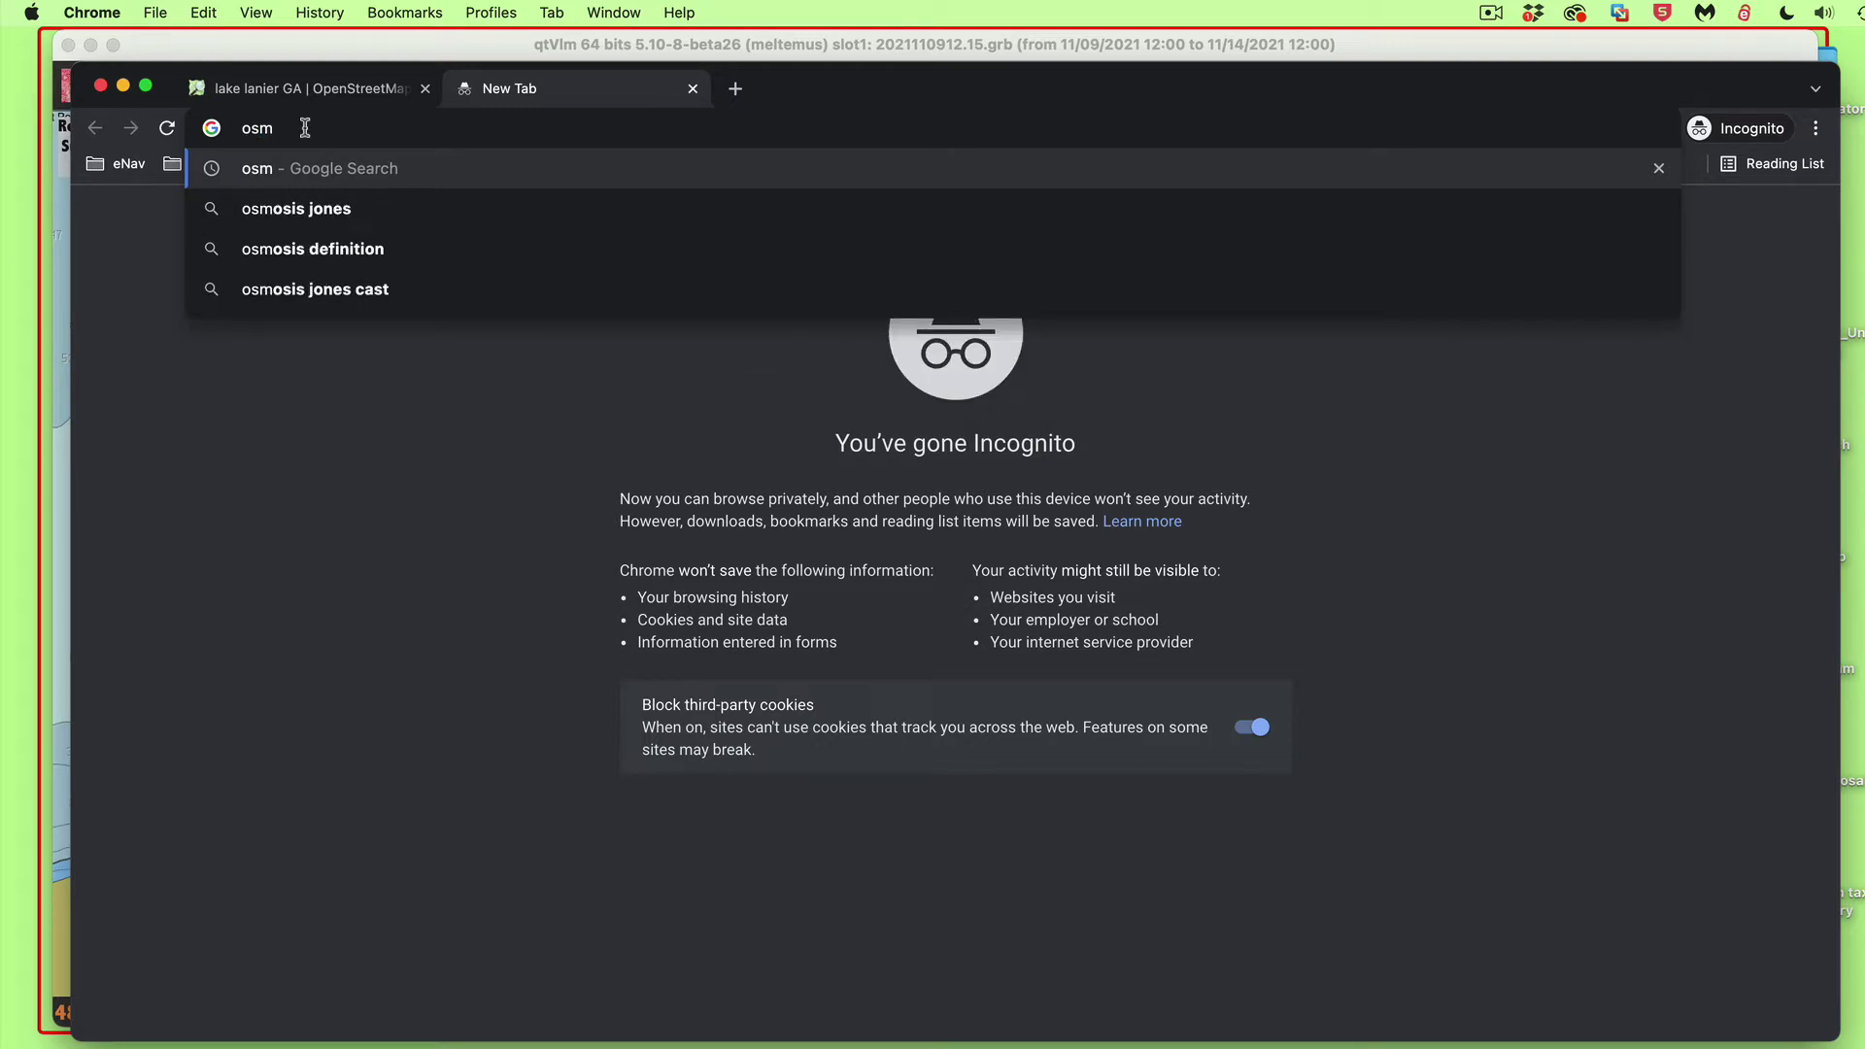
key("Return")
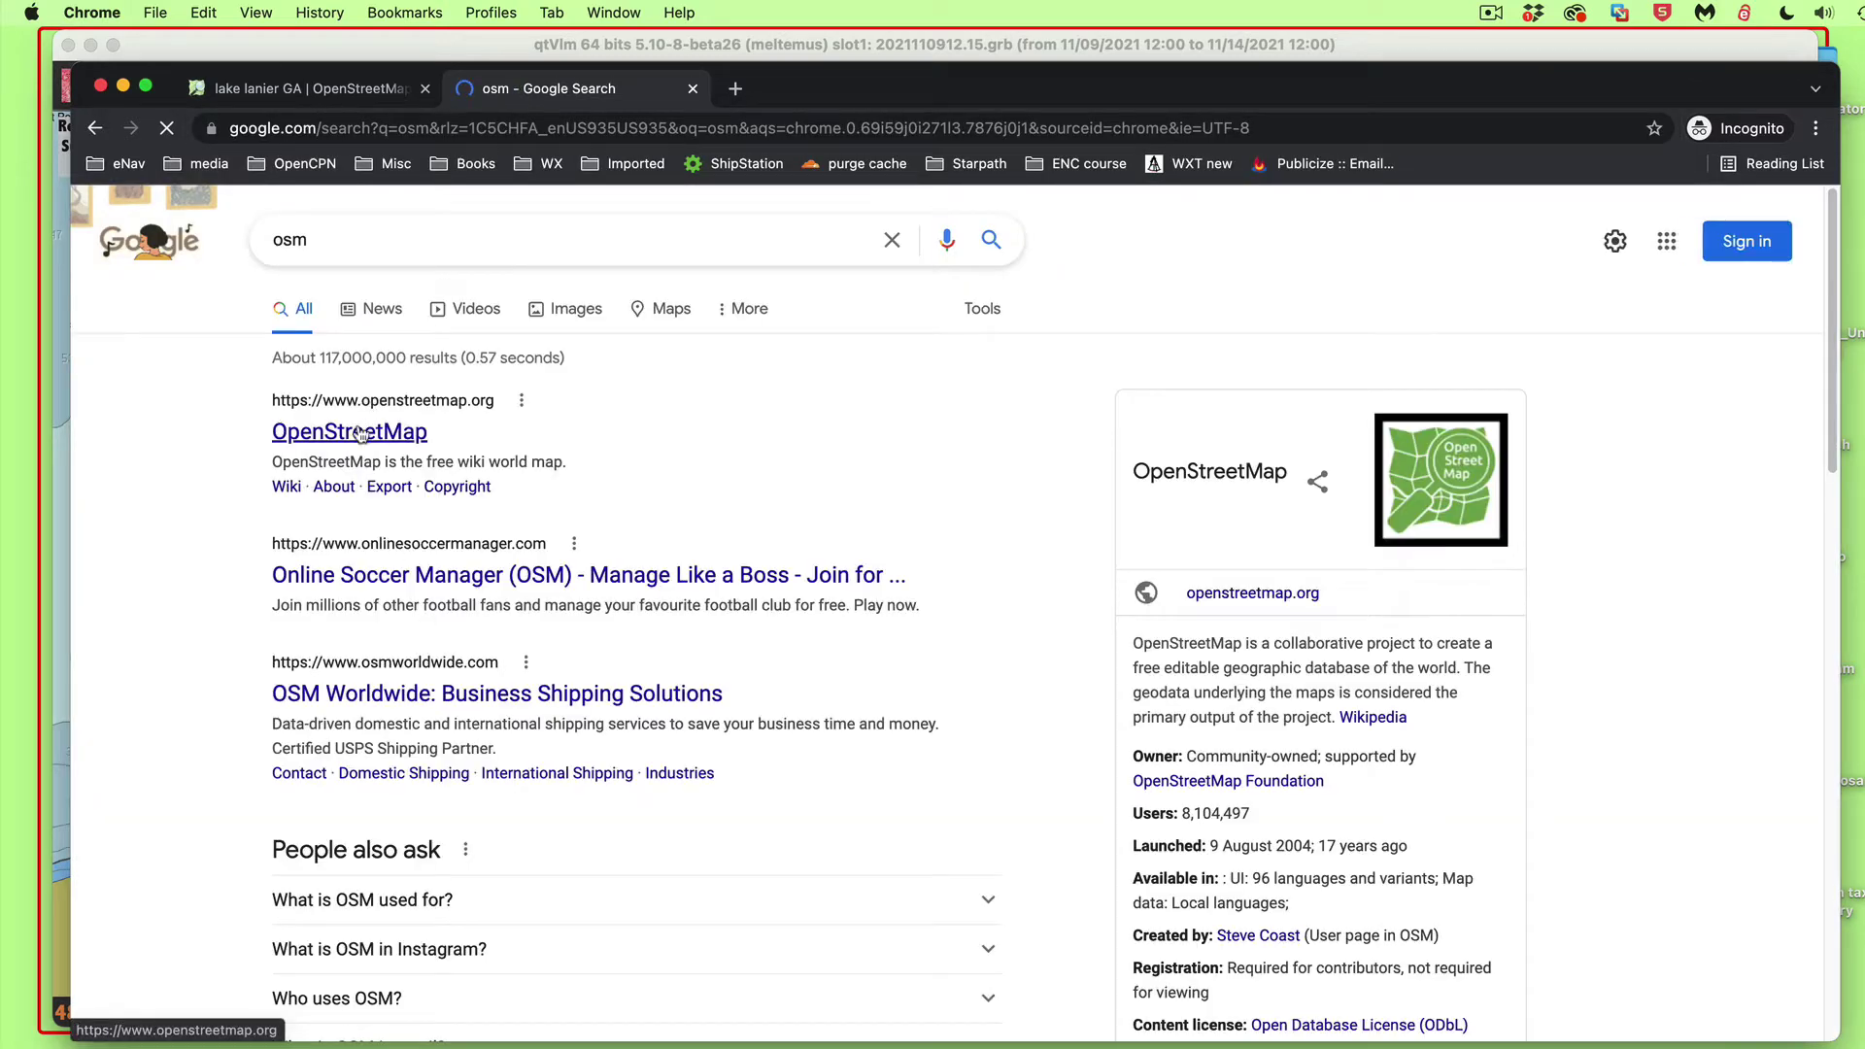
left_click(367, 406)
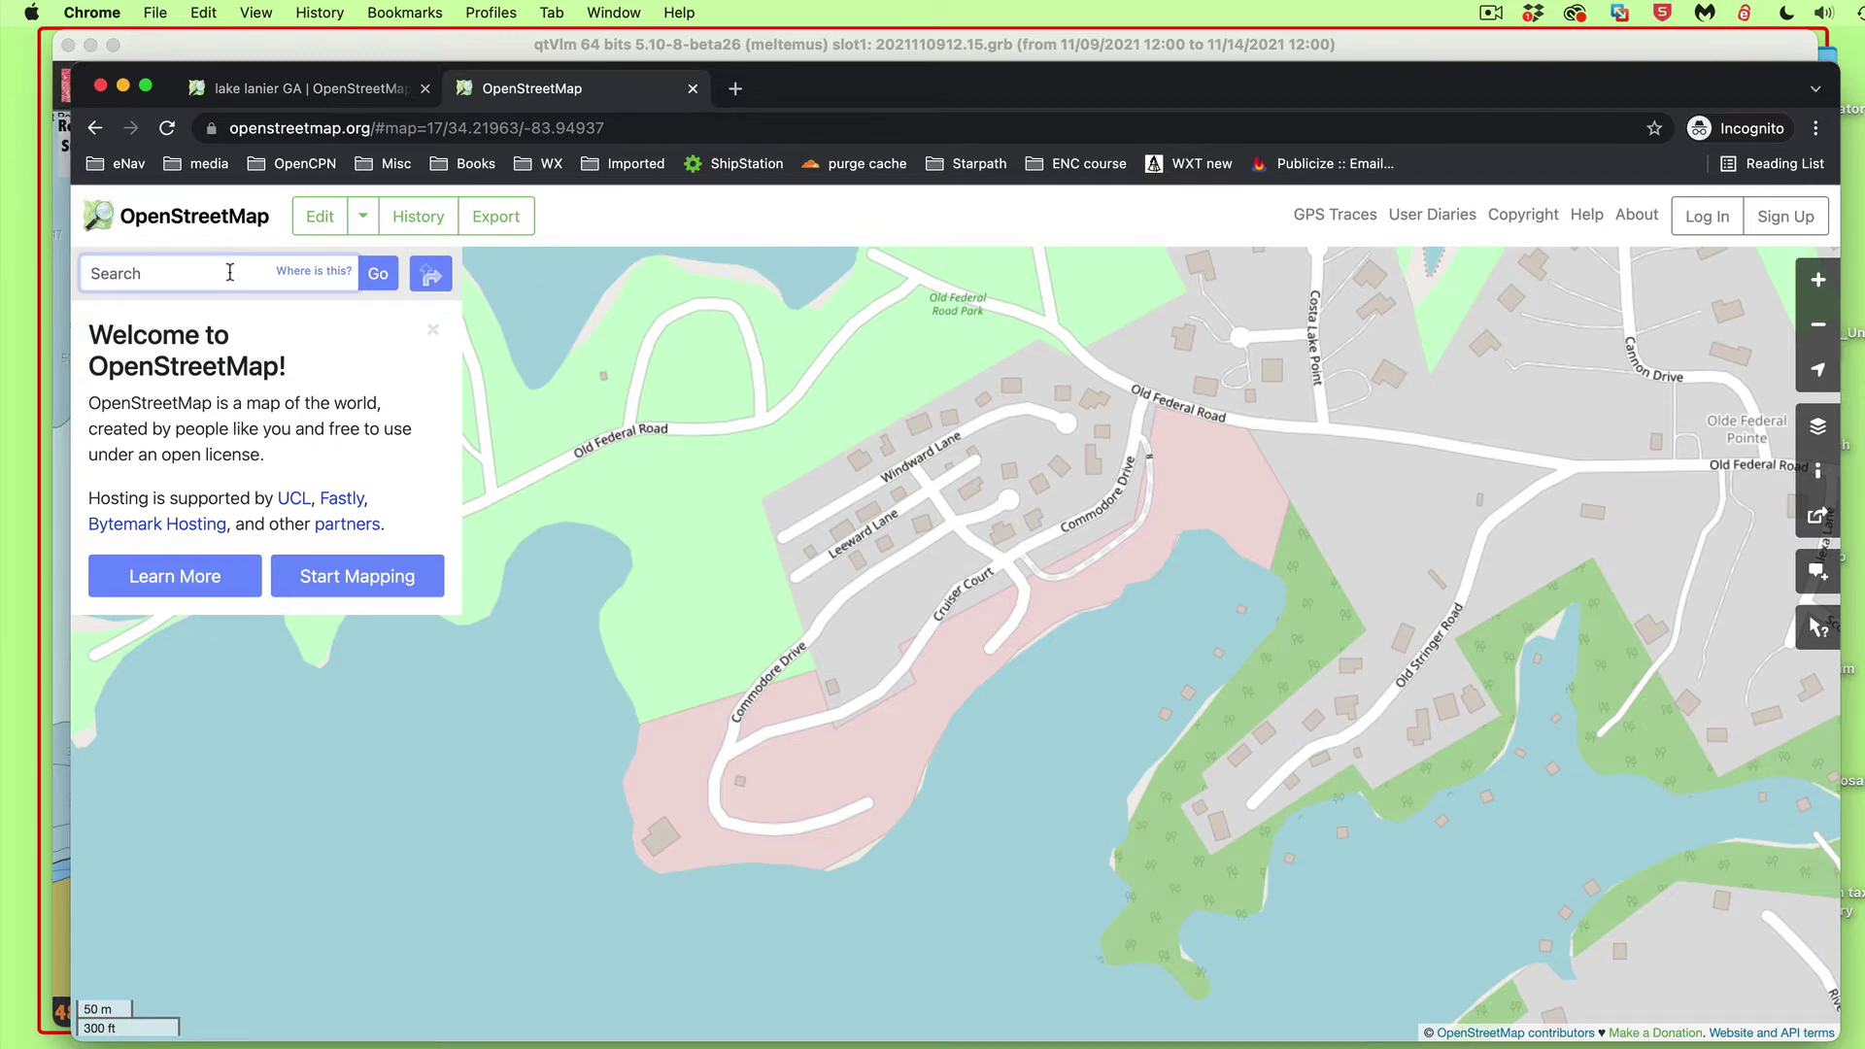
- Search OpenStreetMap for 'lake lanier GA' and open the Lake Lanier Sailing Club result
type("lake lanier GA")
left_click(378, 274)
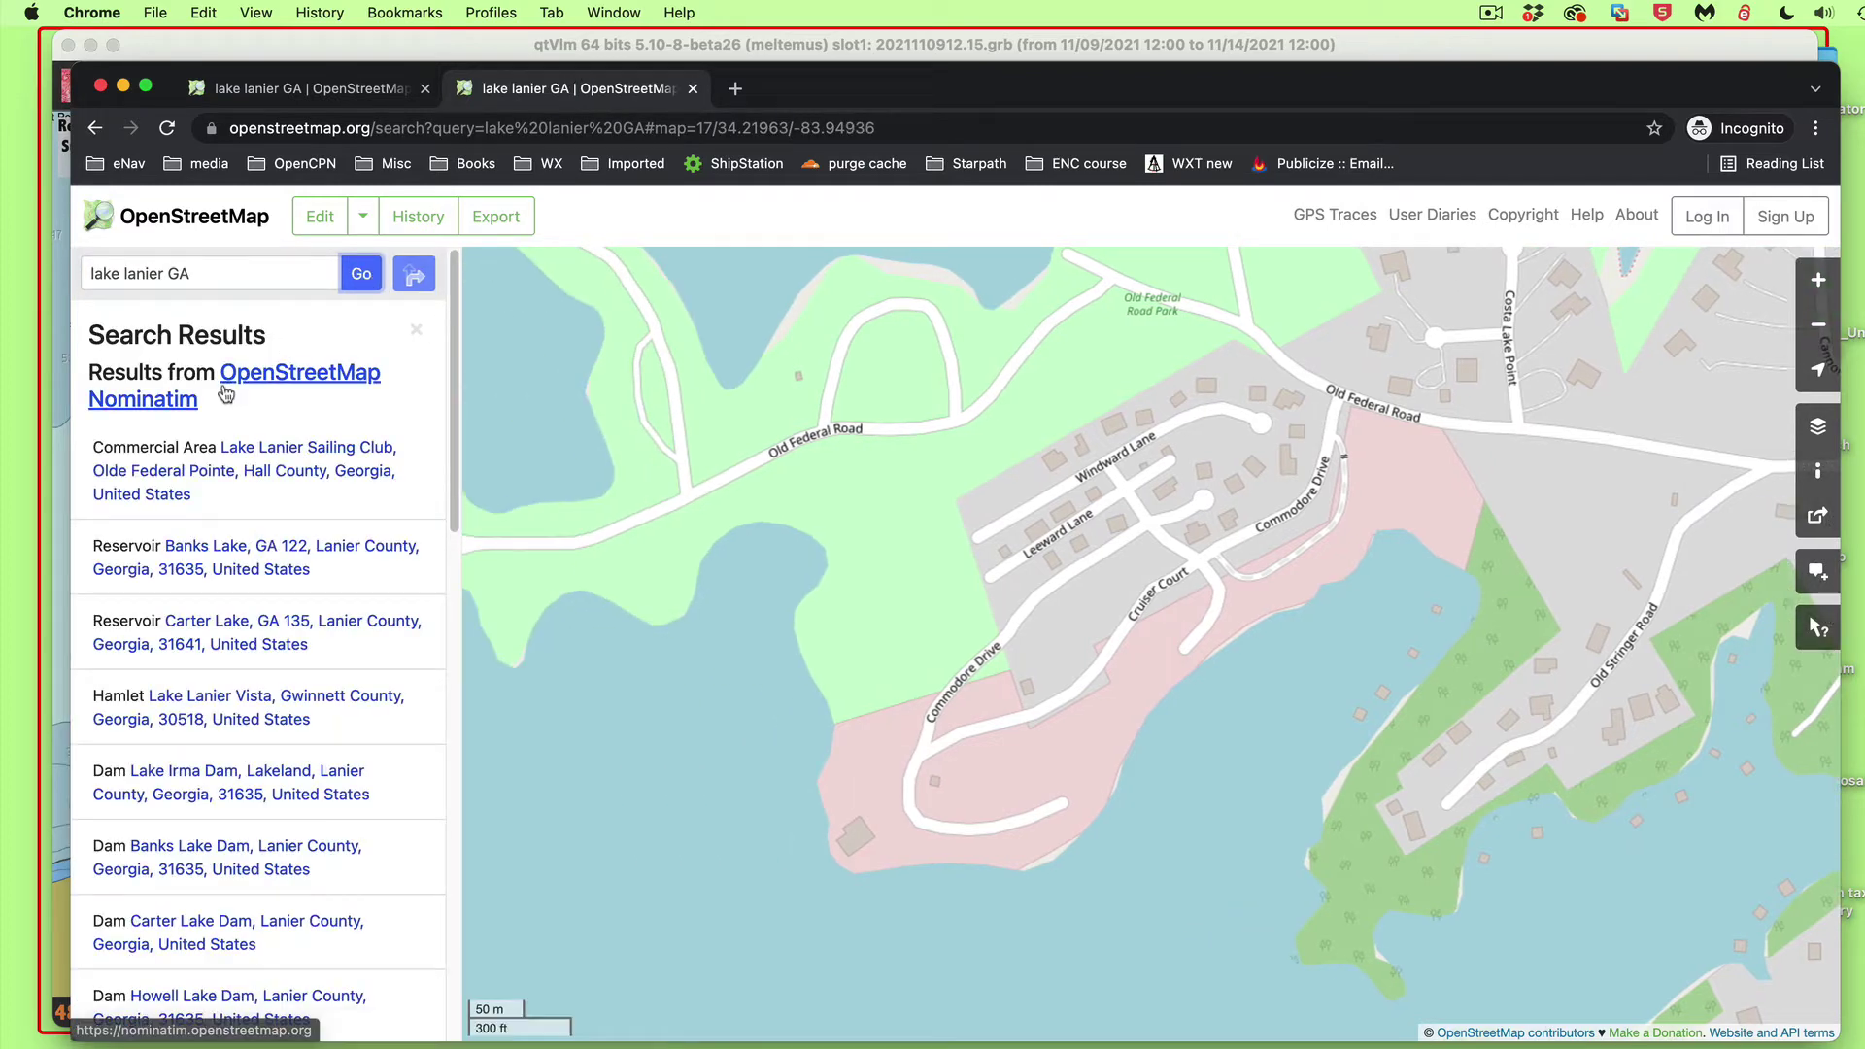
left_click(313, 455)
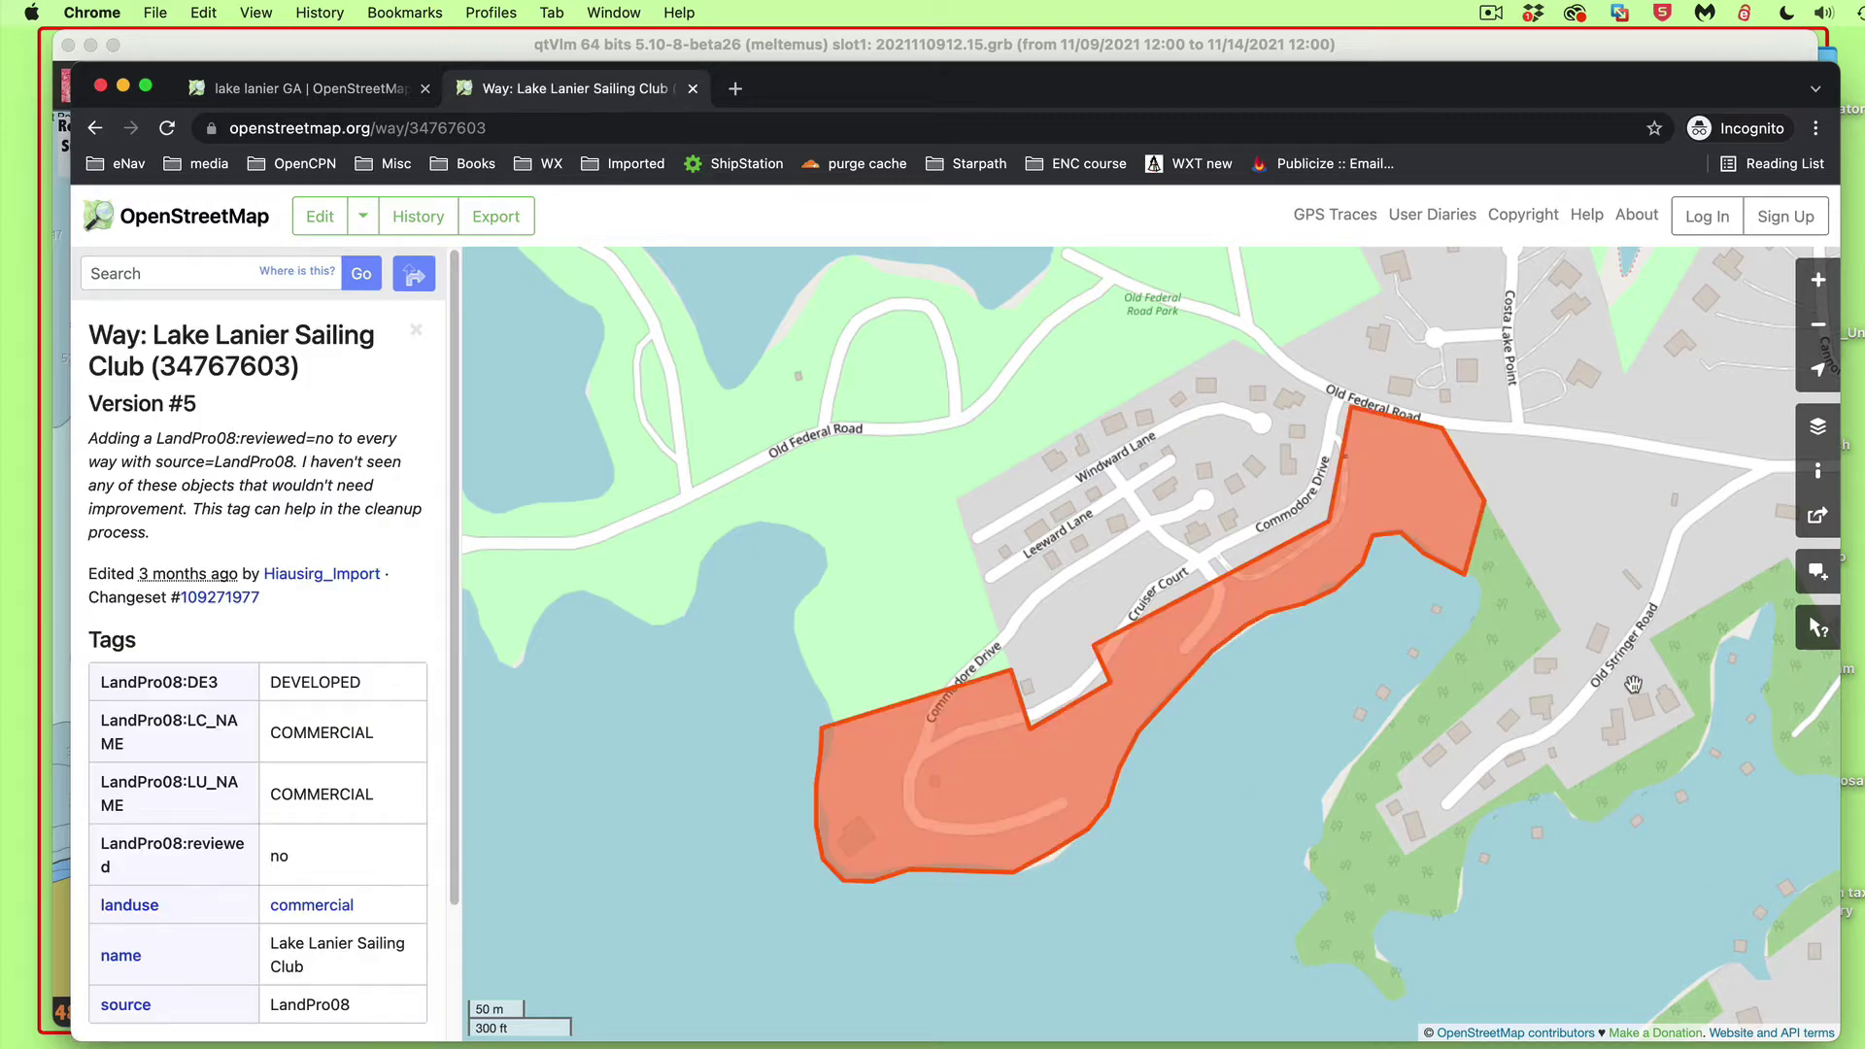
- Zoom out and pan the map to show more of Lake Lanier
scroll(1194, 869, "down", 2)
scroll(1194, 869, "down", 1)
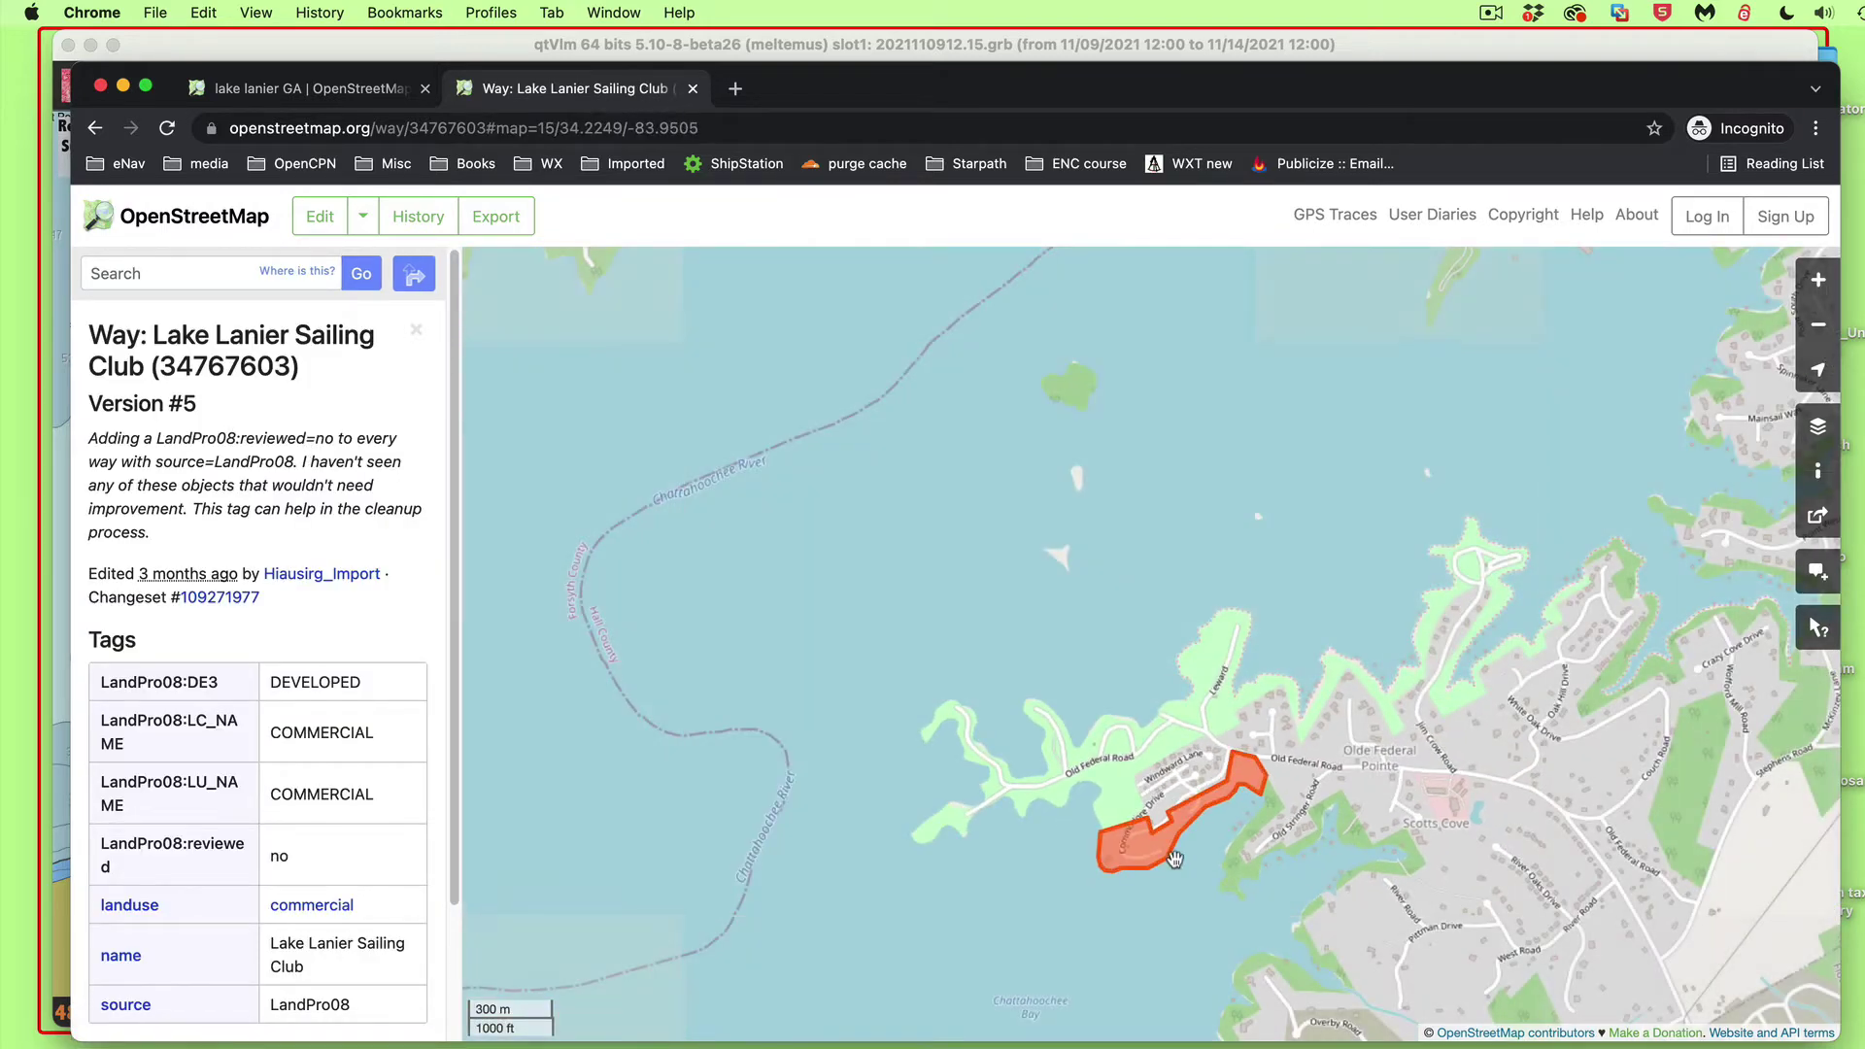
left_click_drag(999, 616, 1066, 387)
scroll(1051, 584, "down", 2)
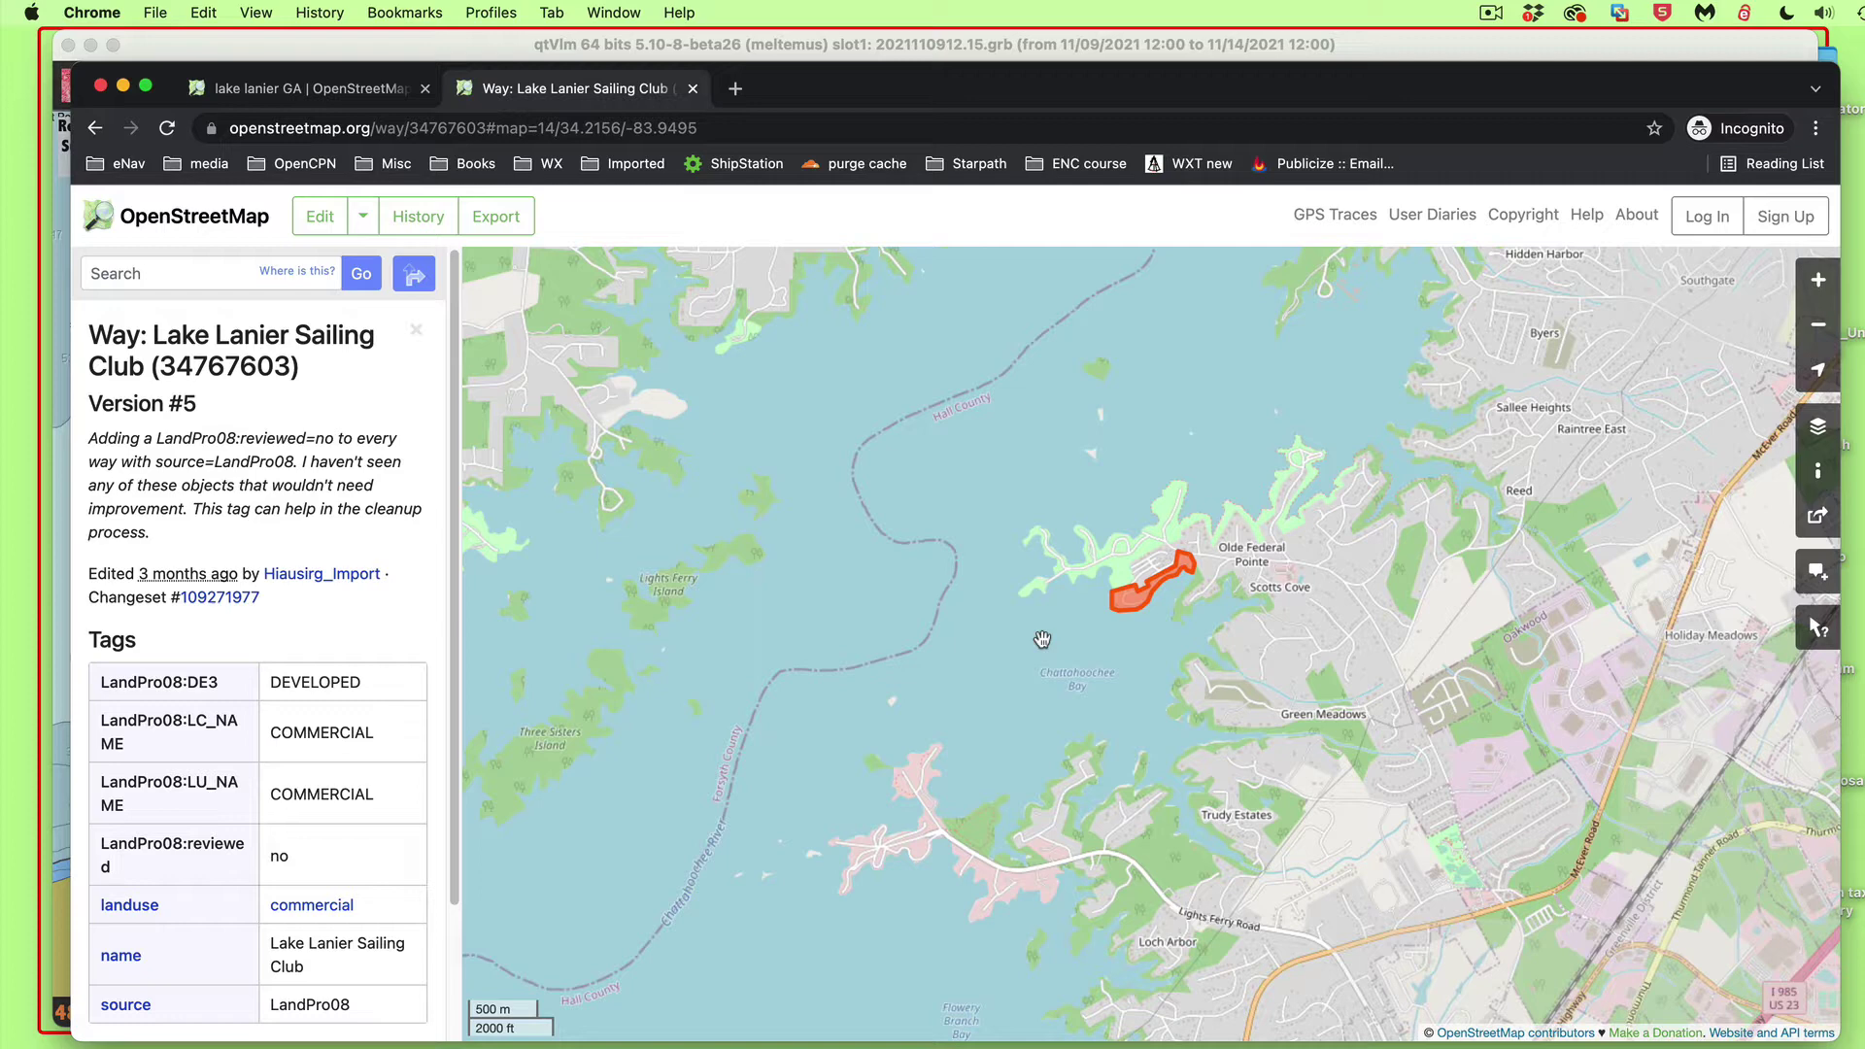
left_click_drag(871, 594, 1088, 517)
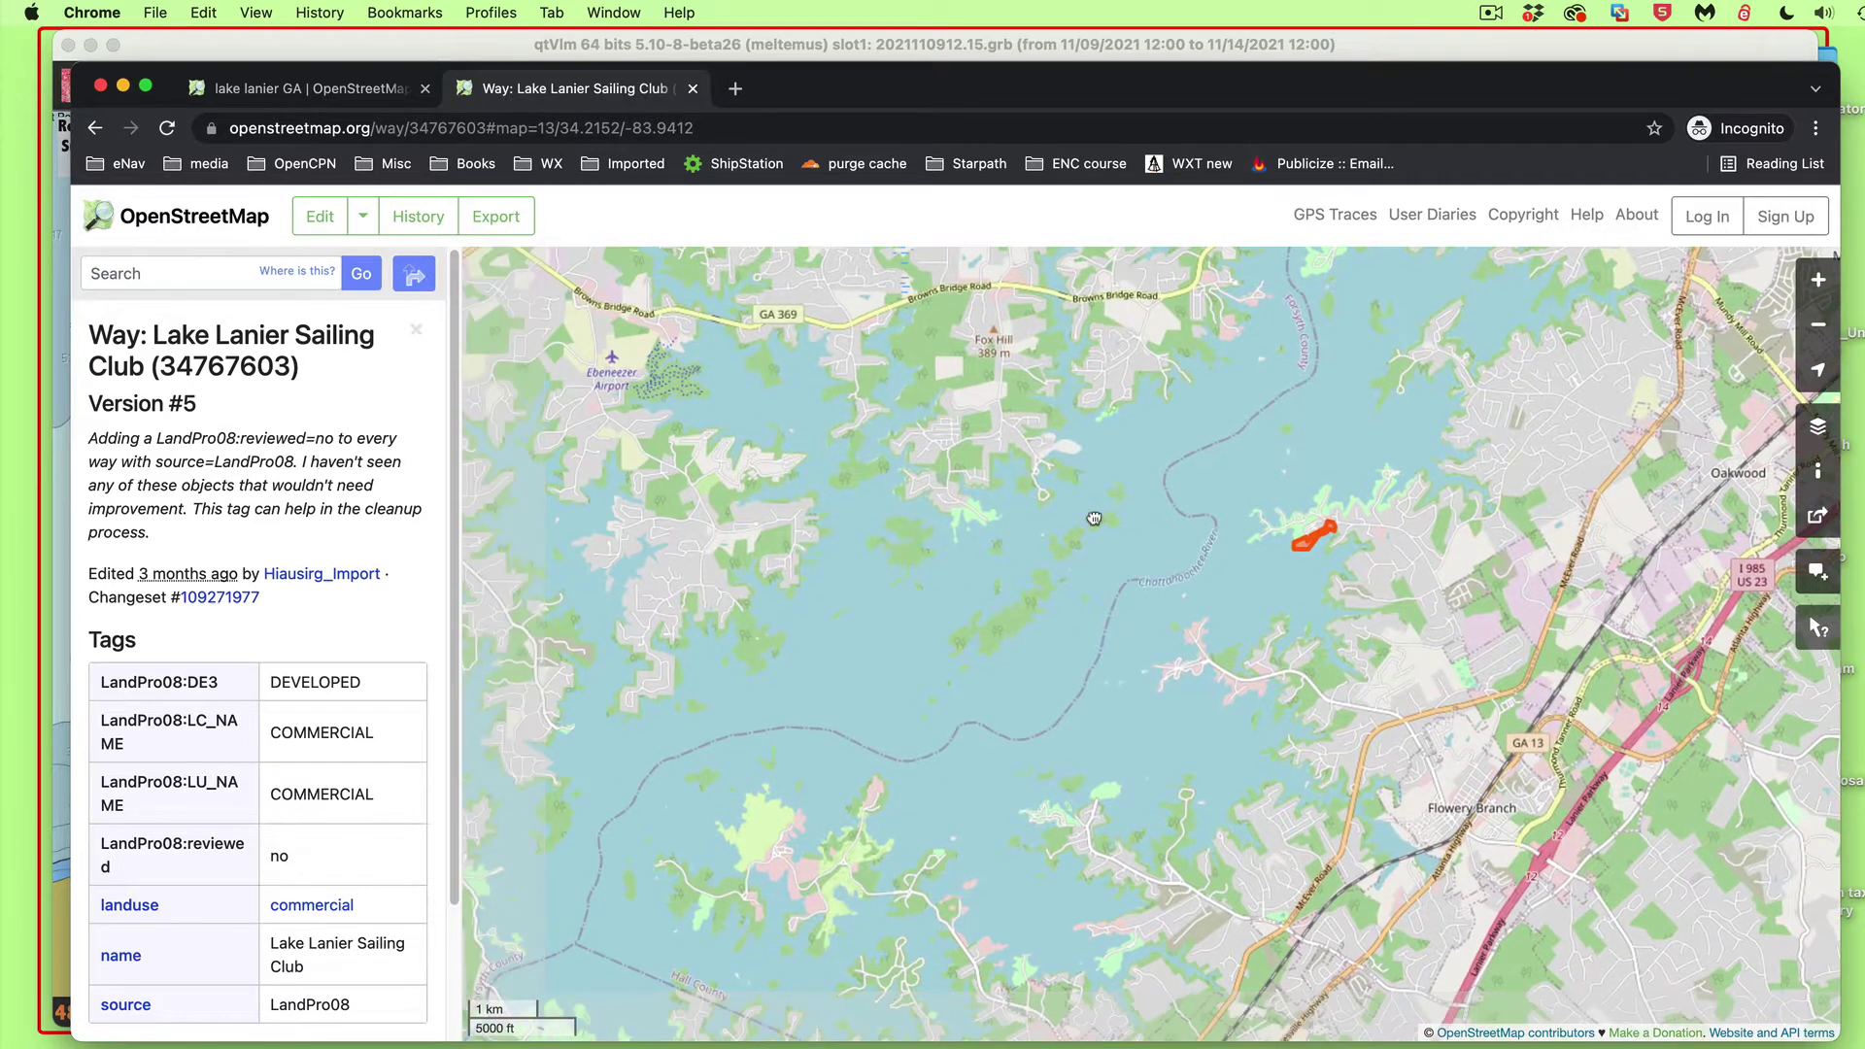
- Look up the lake spot's coordinates 34.2138, -83.9597, select them, and return to qtVlm
right_click(1247, 581)
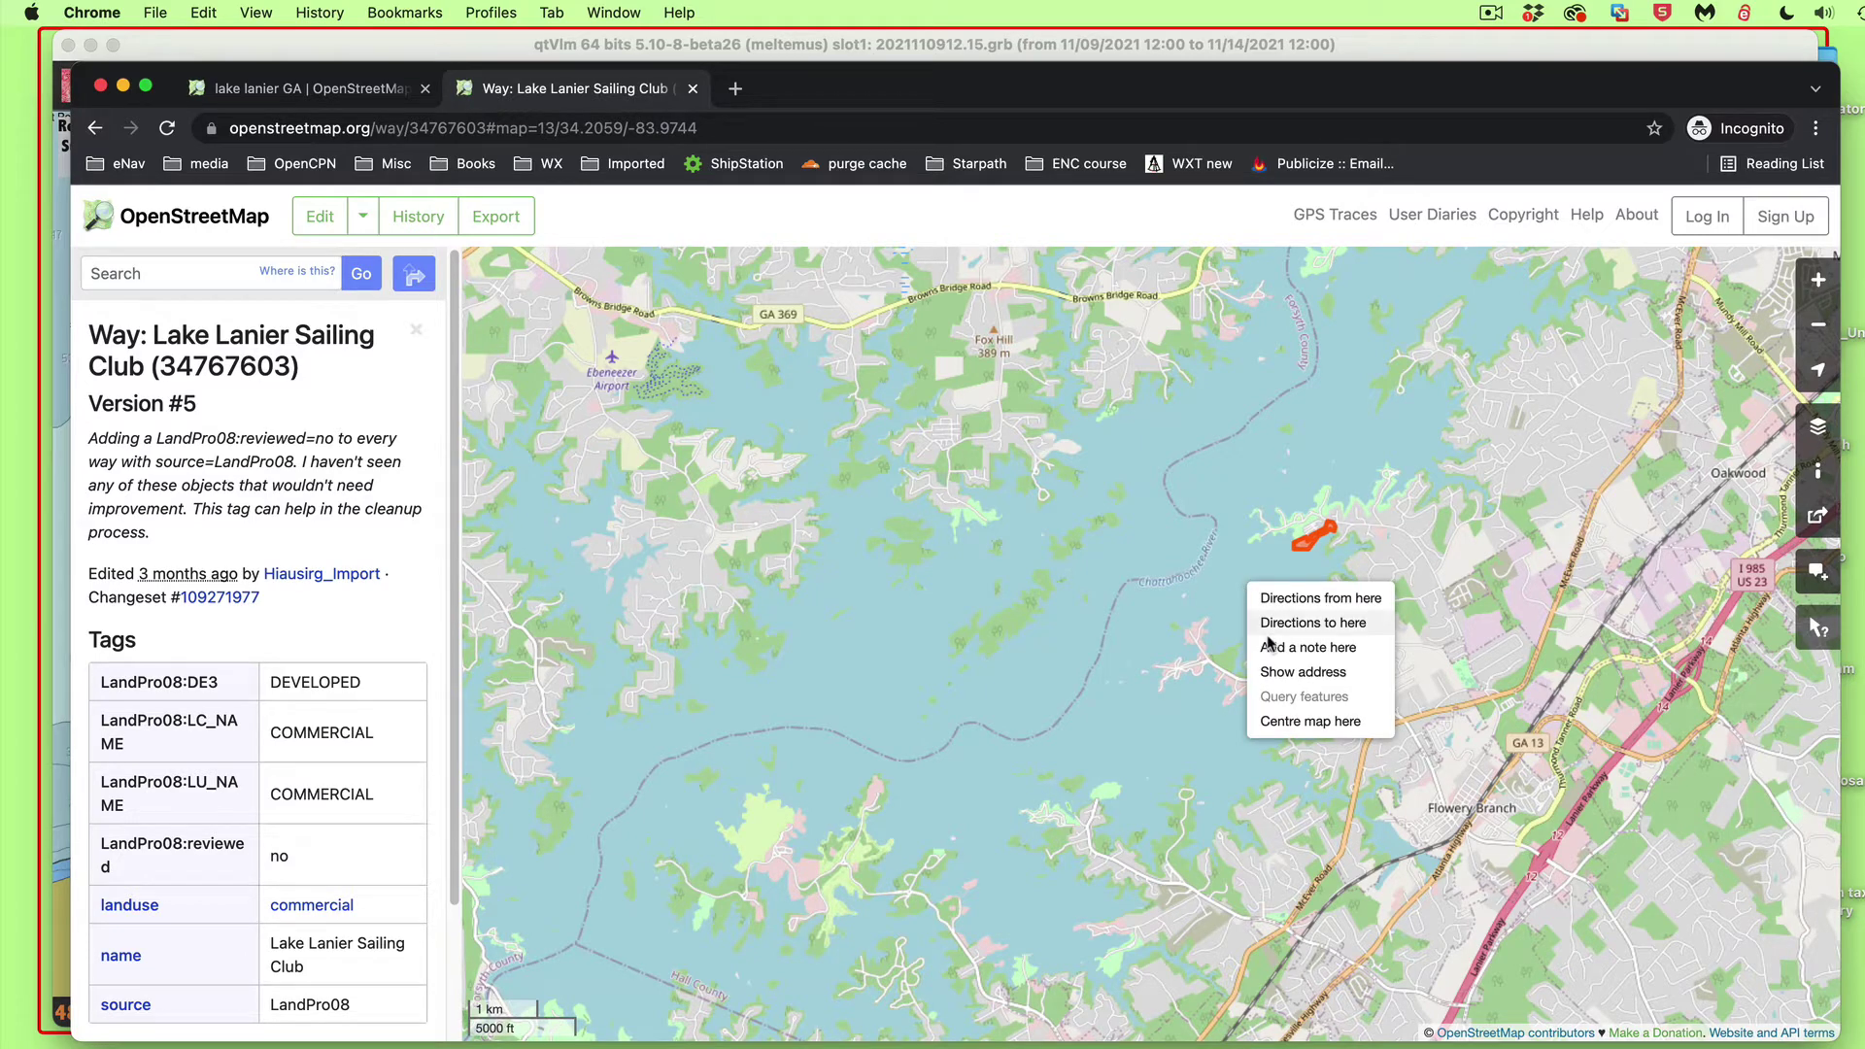
left_click(1280, 683)
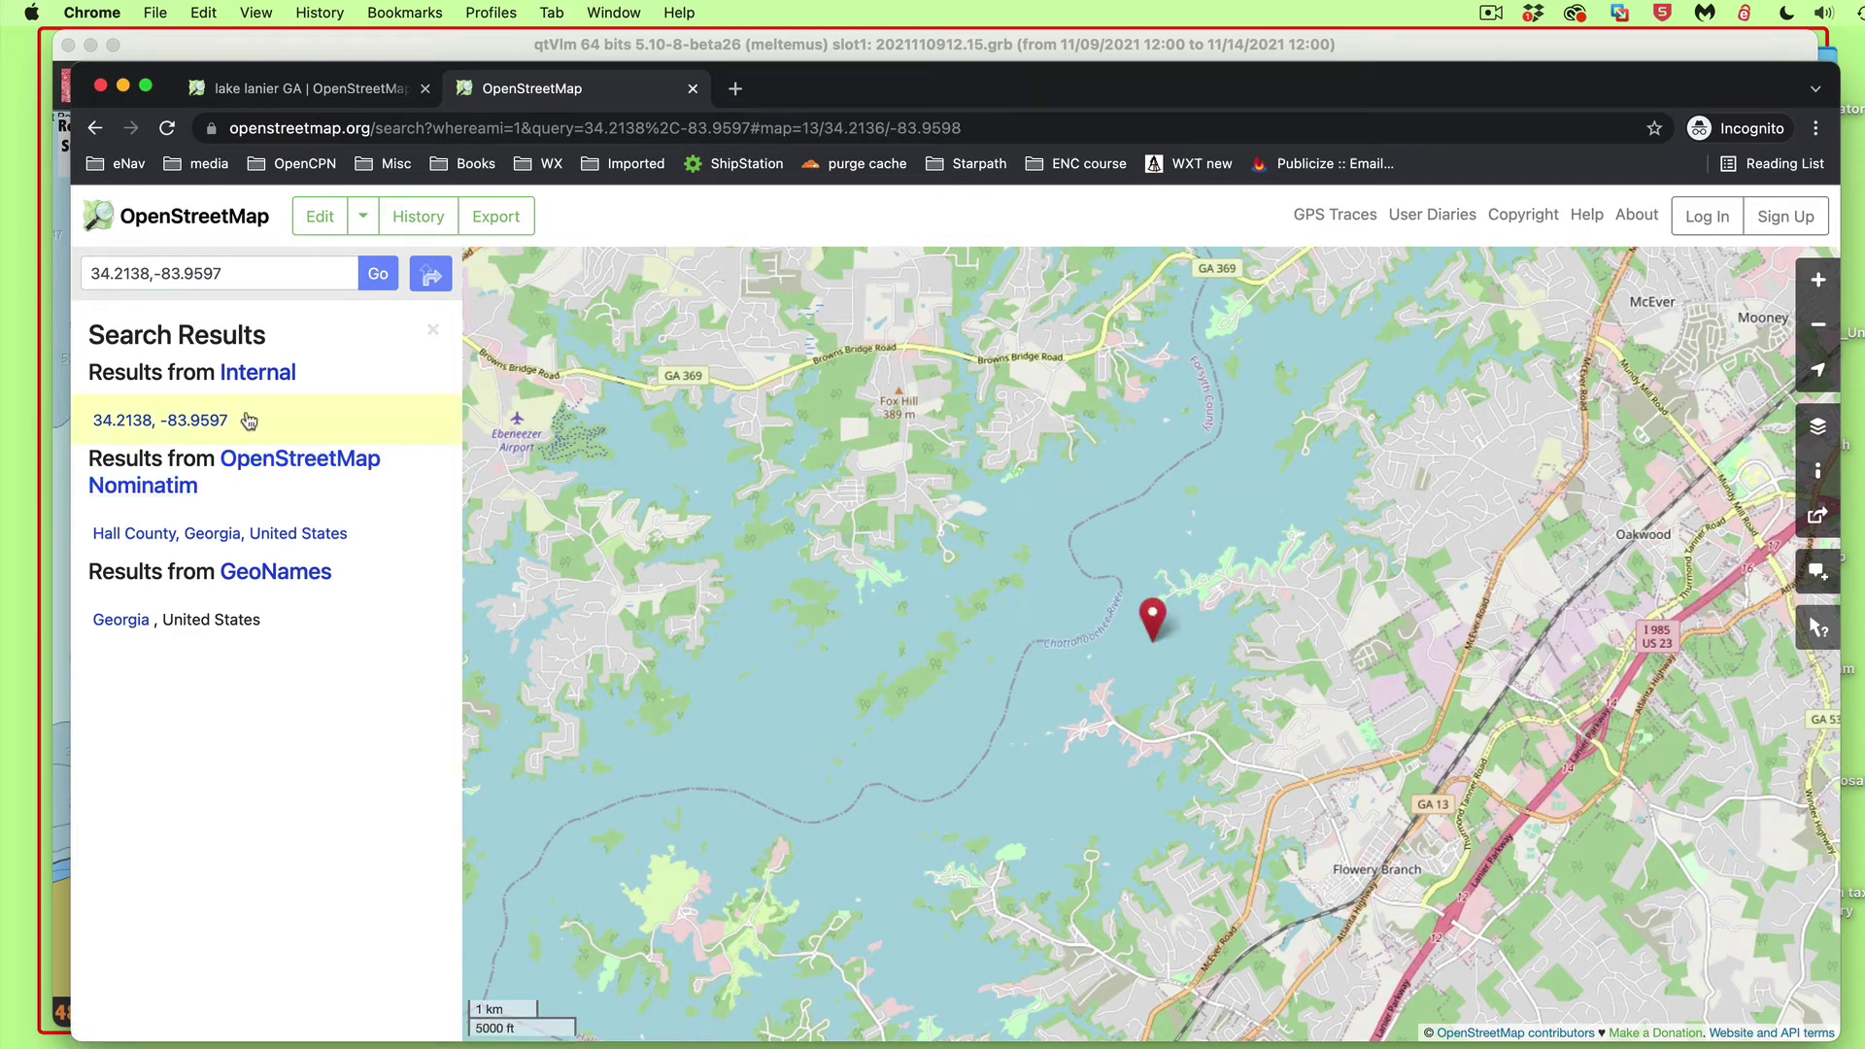
left_click(228, 421)
left_click_drag(86, 425, 233, 433)
key("super+c")
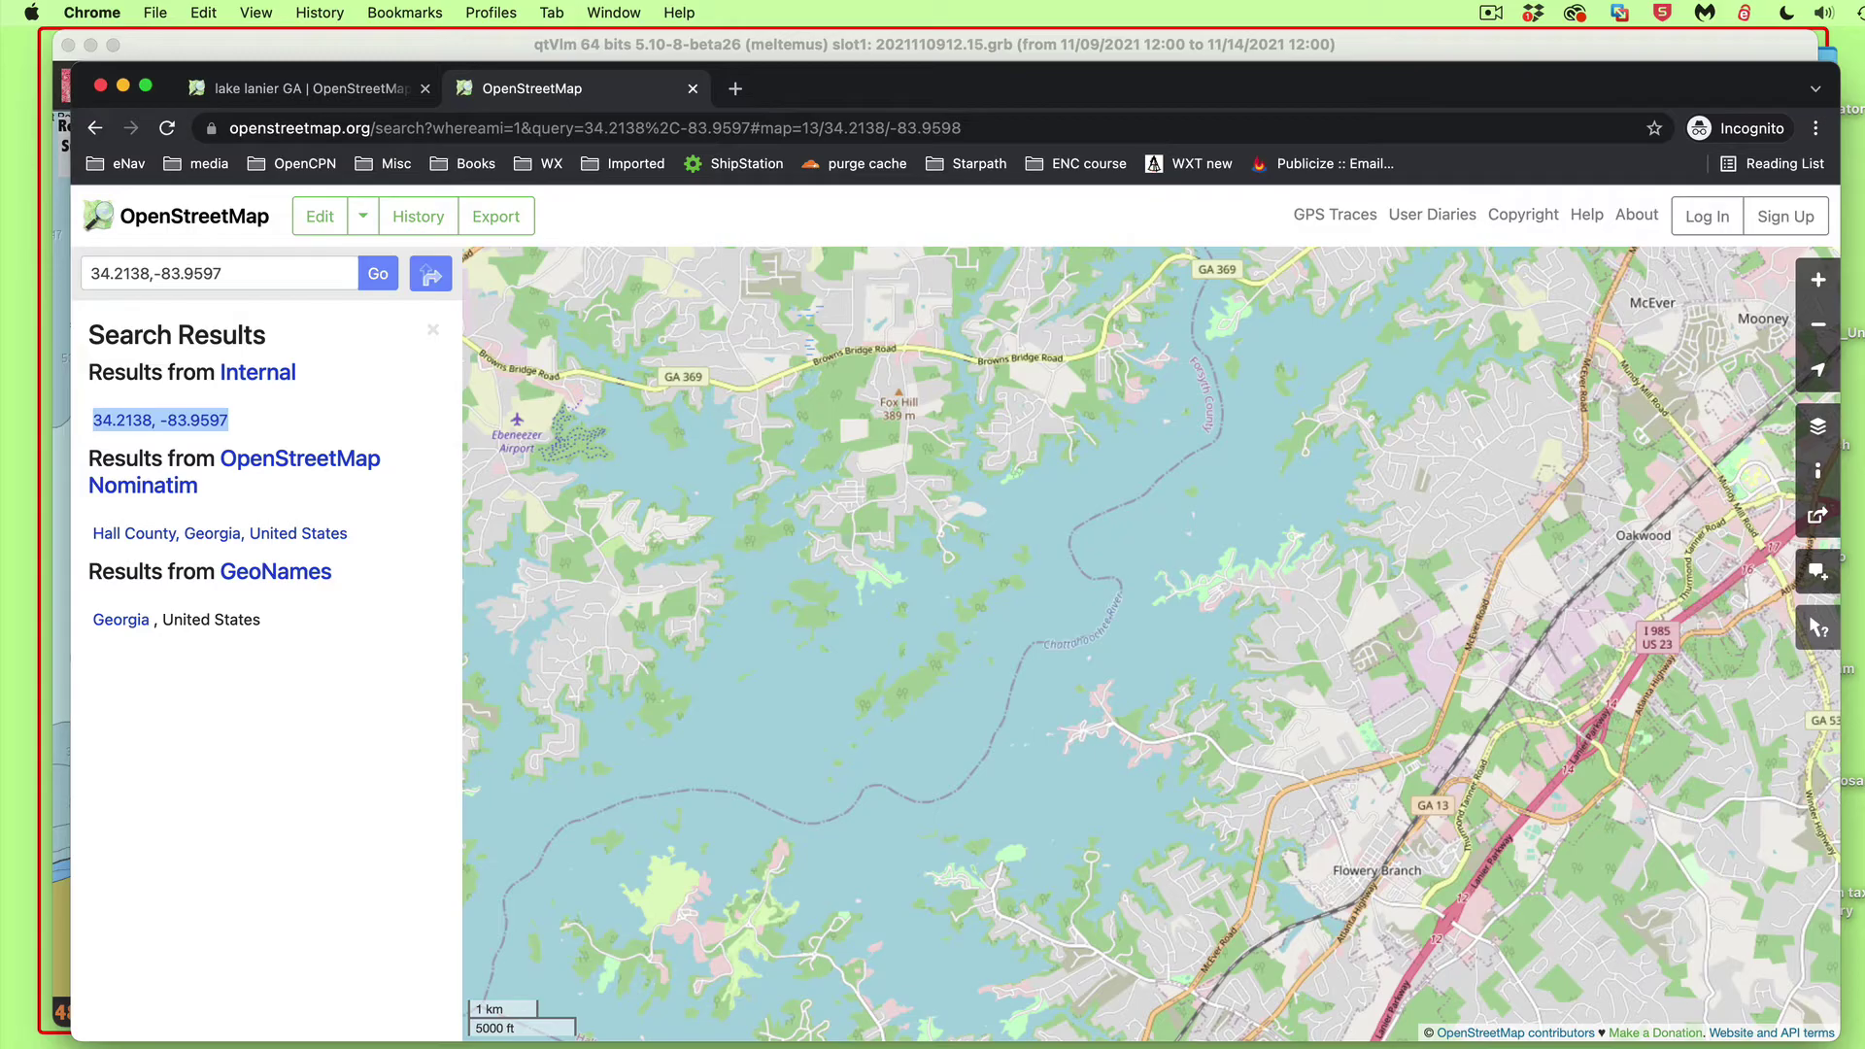
key("super+Tab")
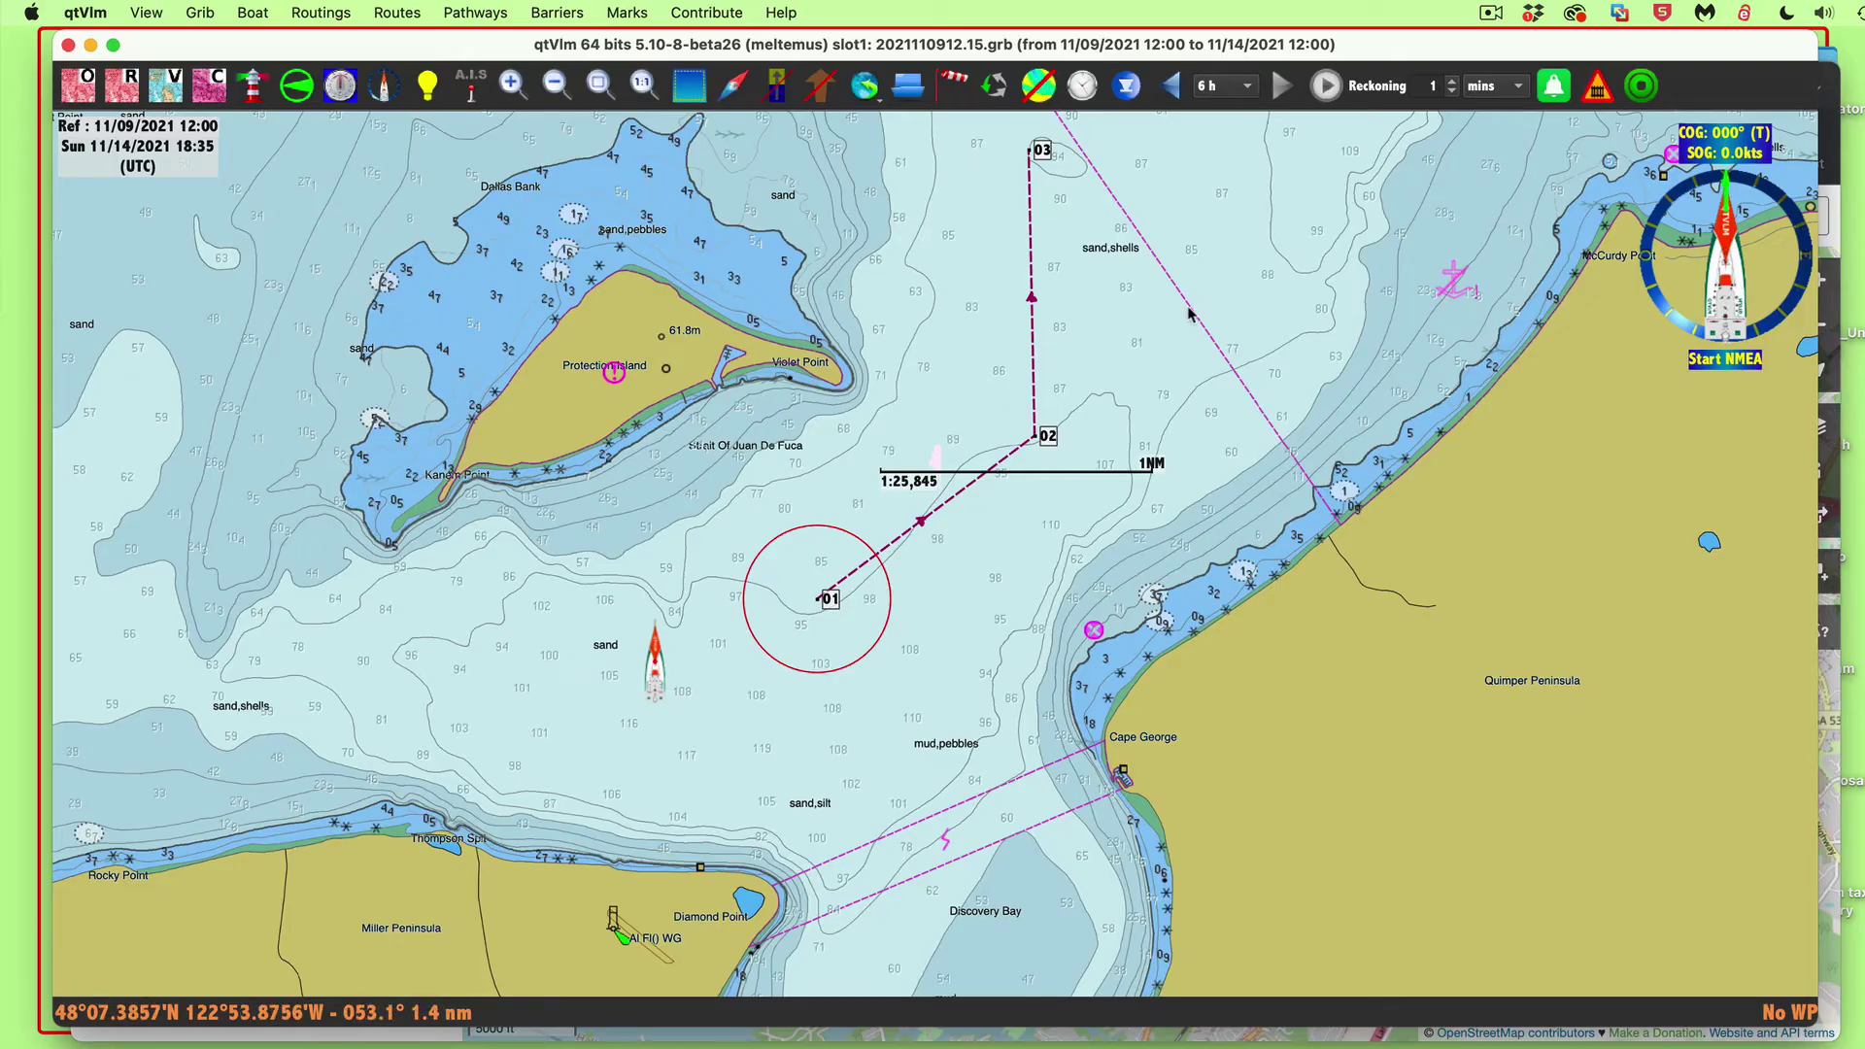
- Add a chart mark named 'Lake Lanier 34.2138, -83.9597' and nudge its latitude to 48.230418
right_click(1094, 316)
left_click(1126, 324)
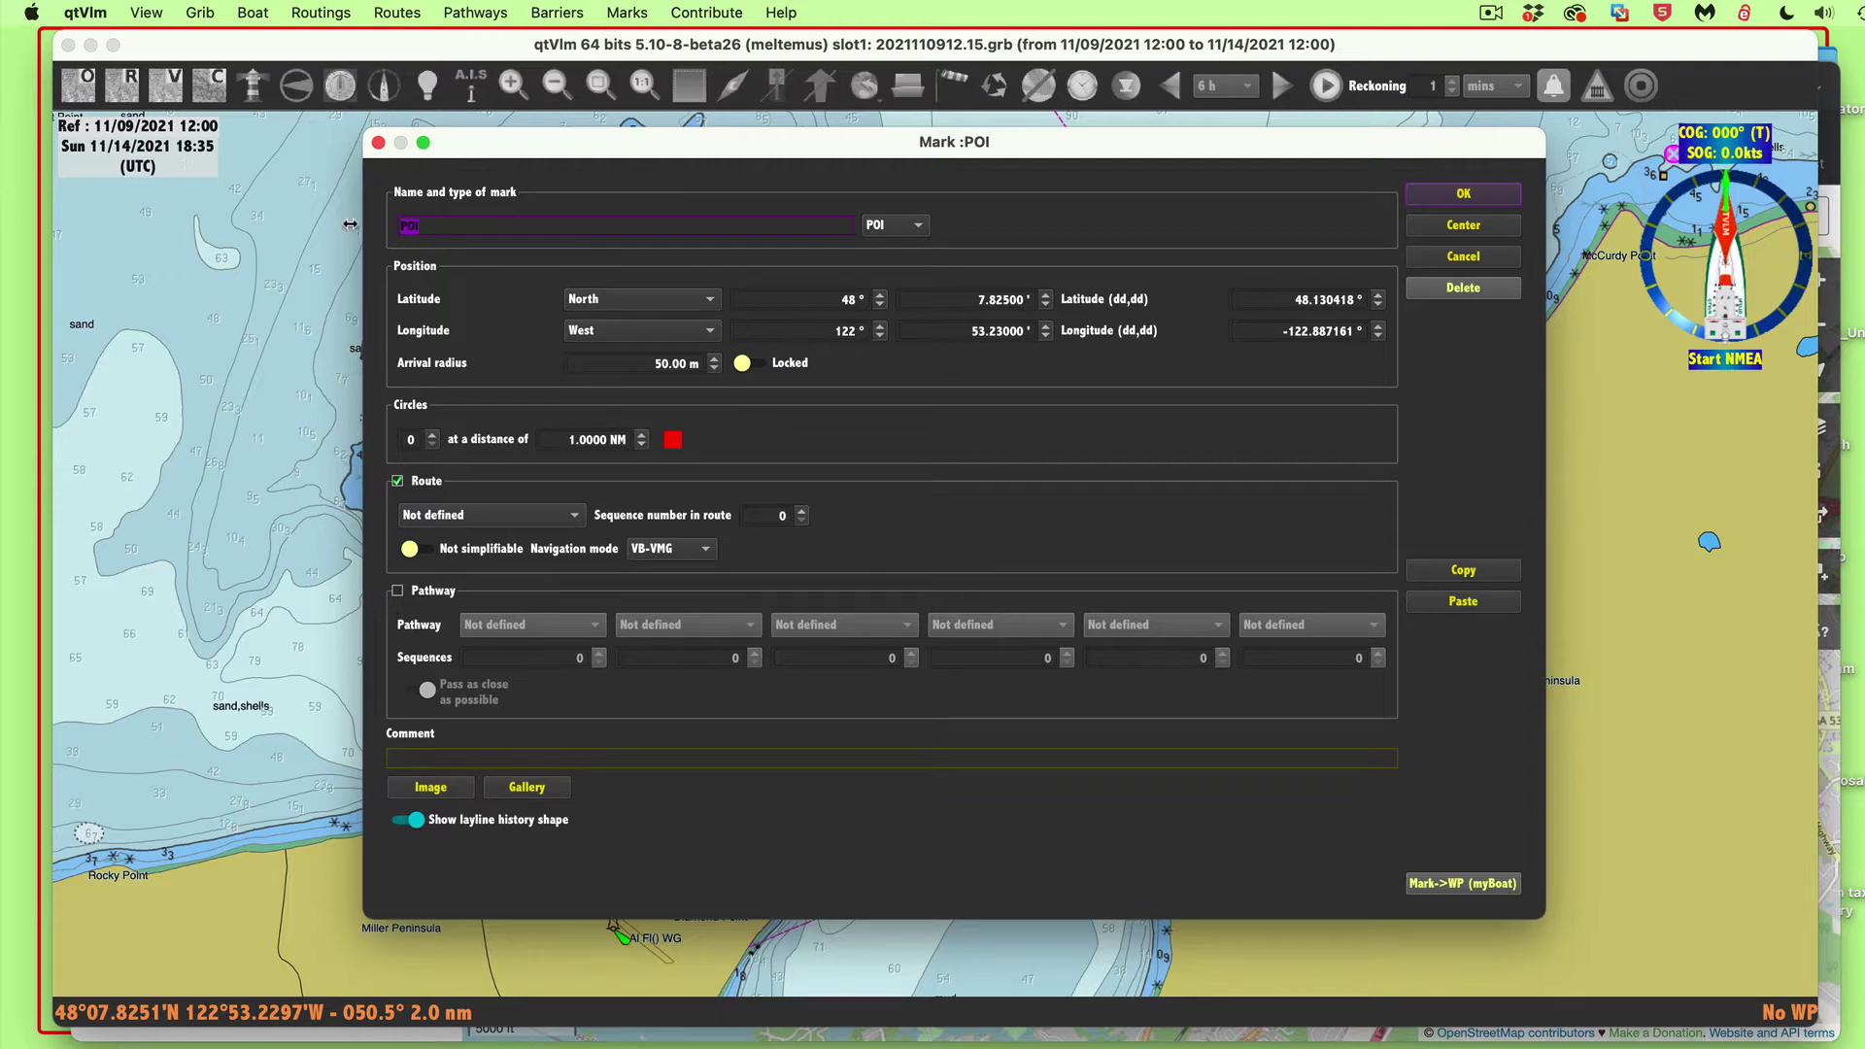
type("Lake Lanir")
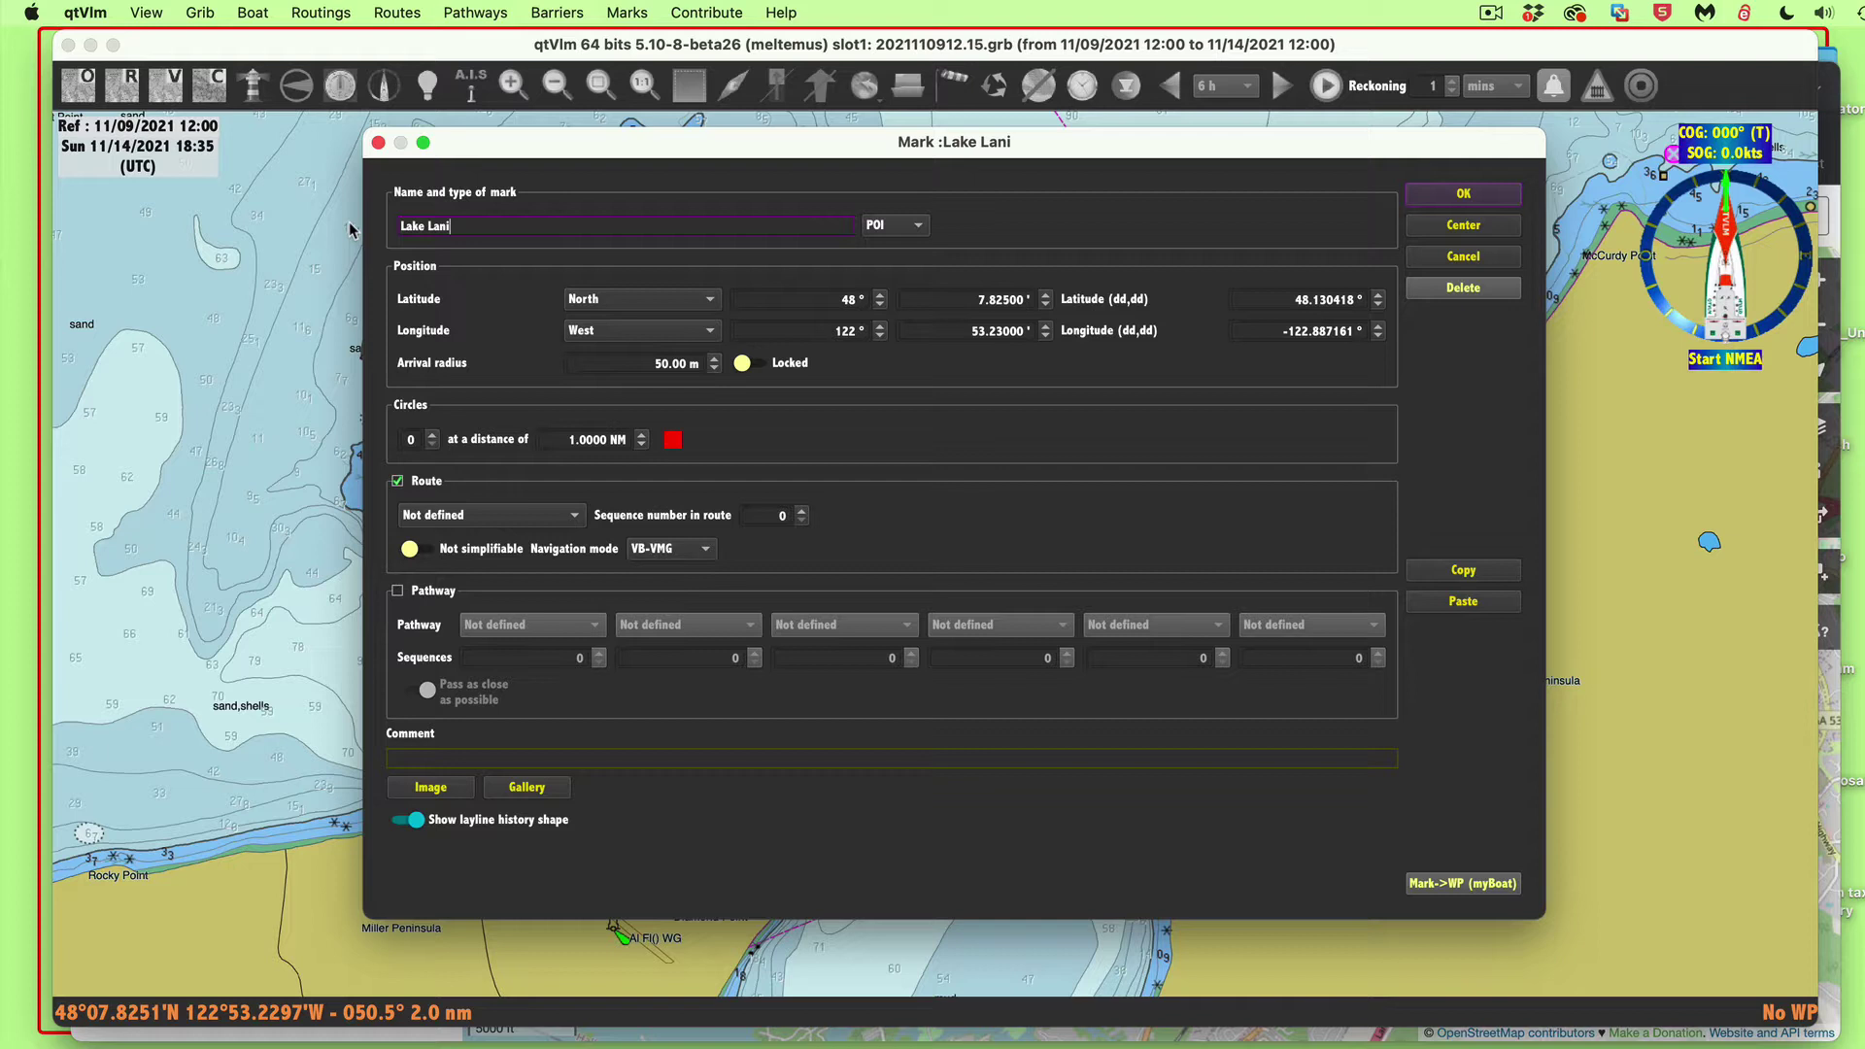
key("BackSpace")
key("BackSpace")
key("BackSpace")
type("ier")
key("super+v")
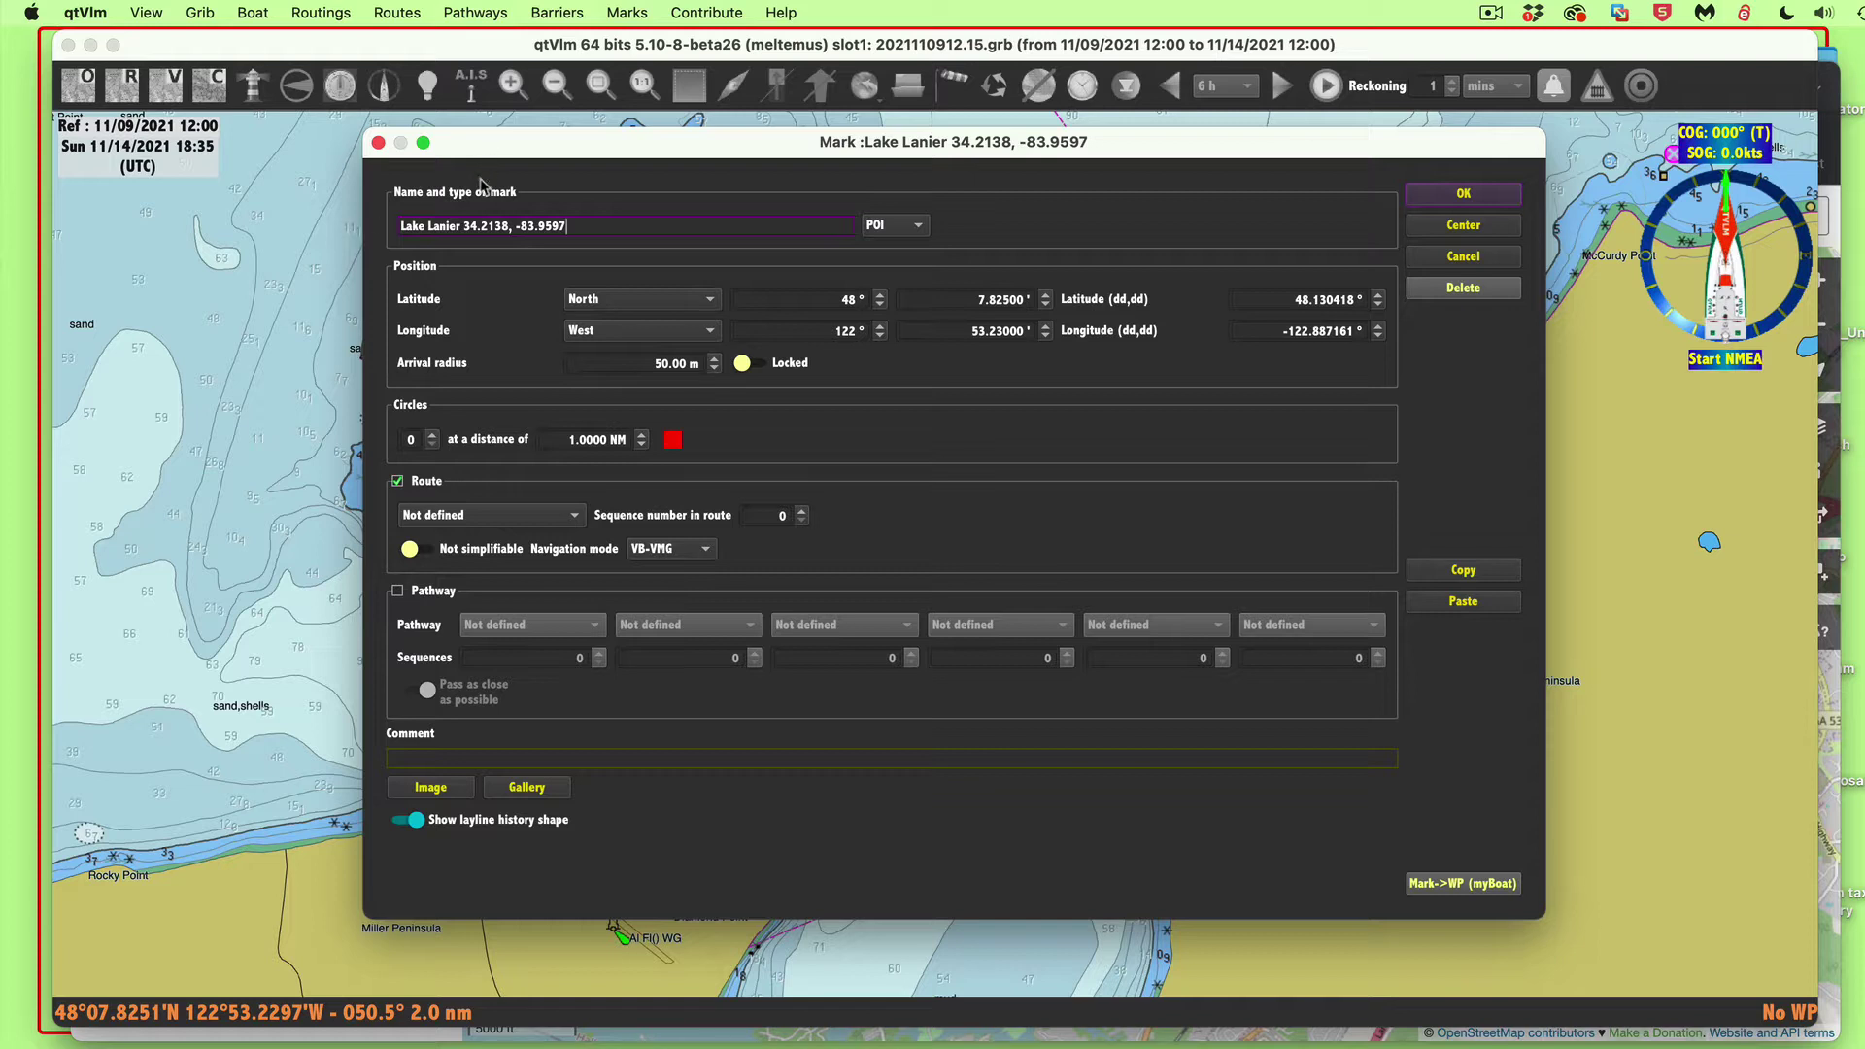
left_click_drag(512, 227, 462, 227)
left_click(1380, 297)
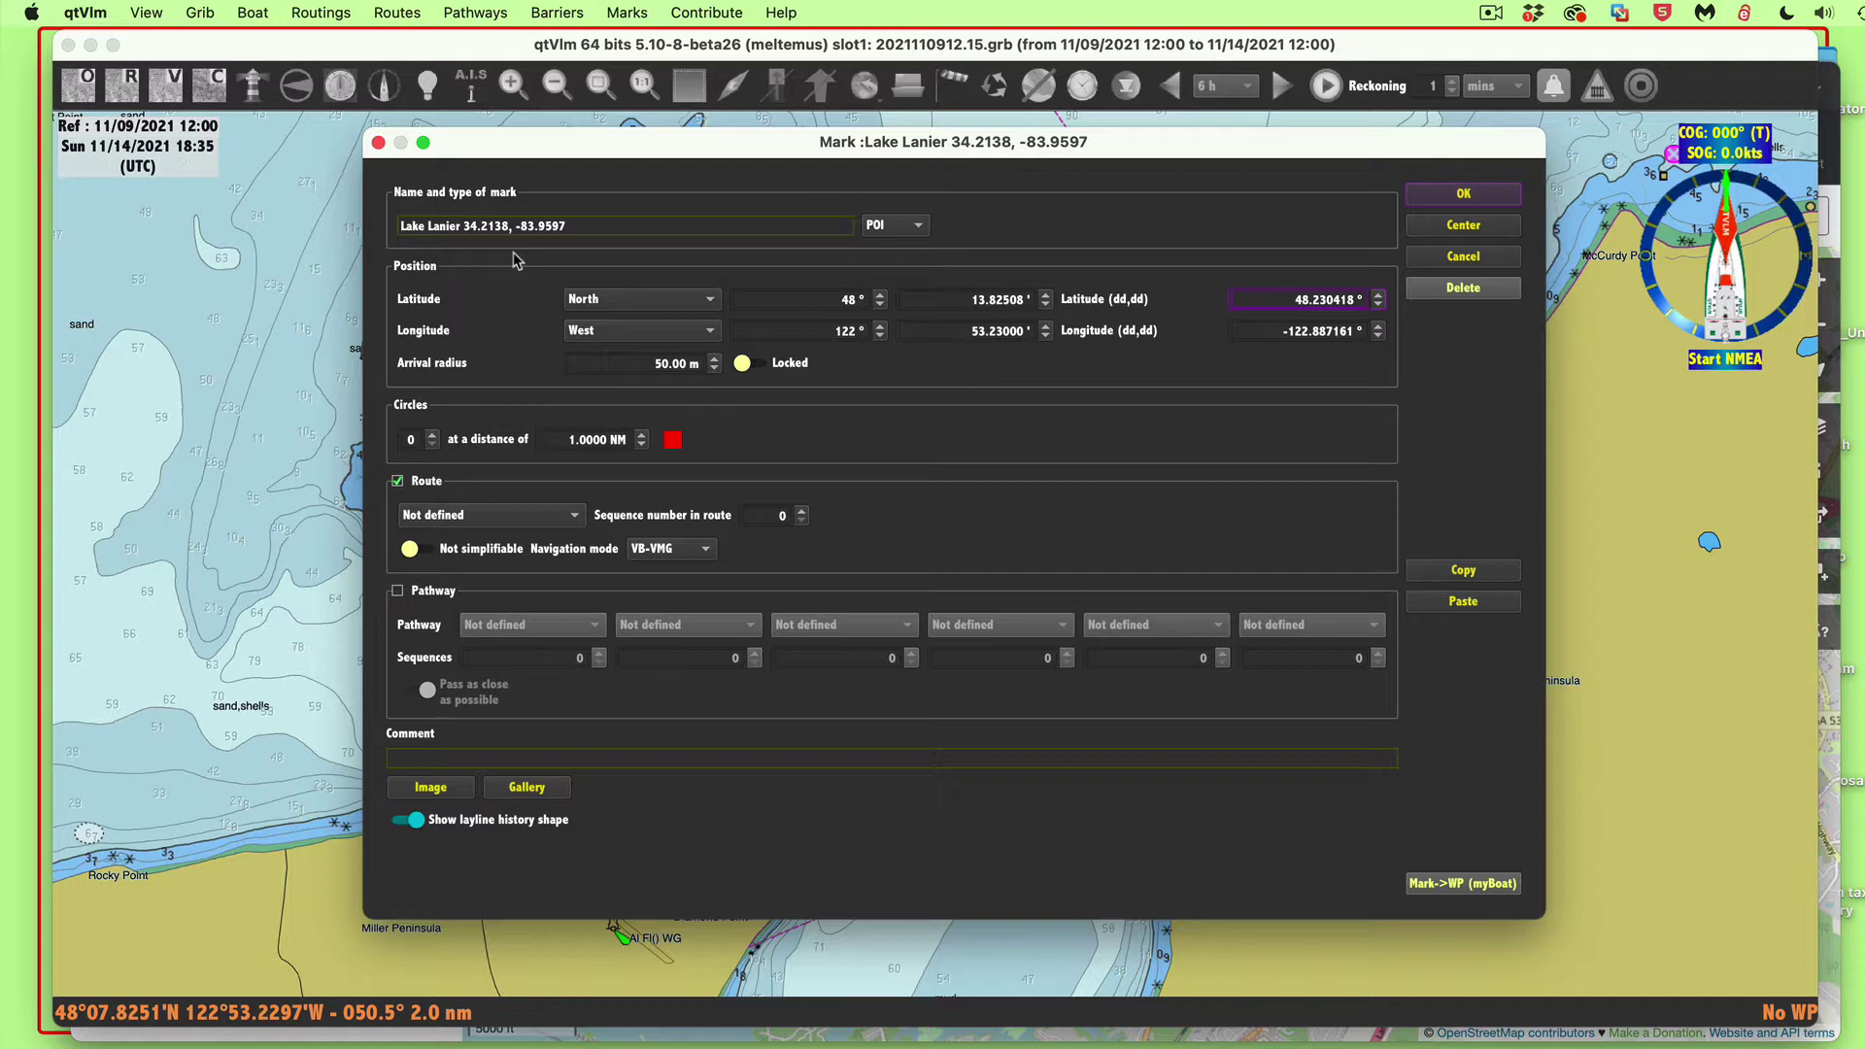
- Copy 34.2138 from the mark name into its decimal latitude field
left_click_drag(513, 226, 467, 226)
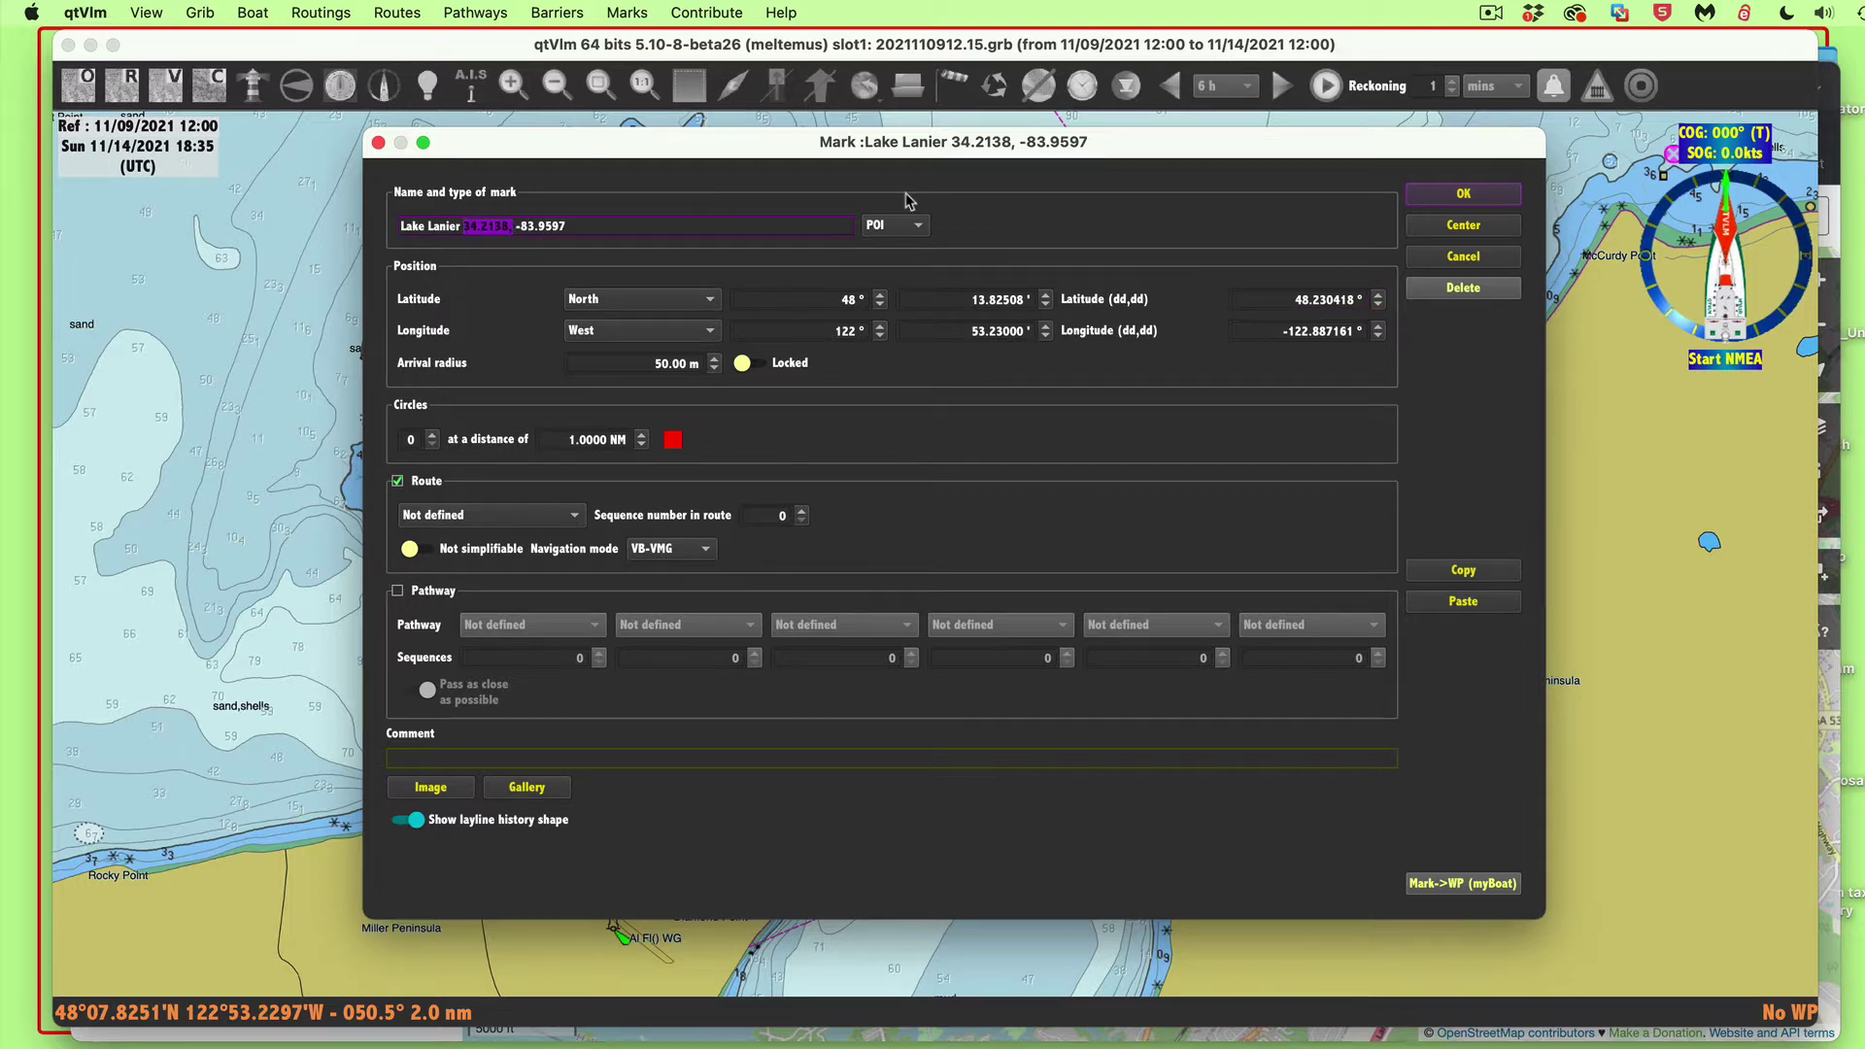
left_click(1379, 295)
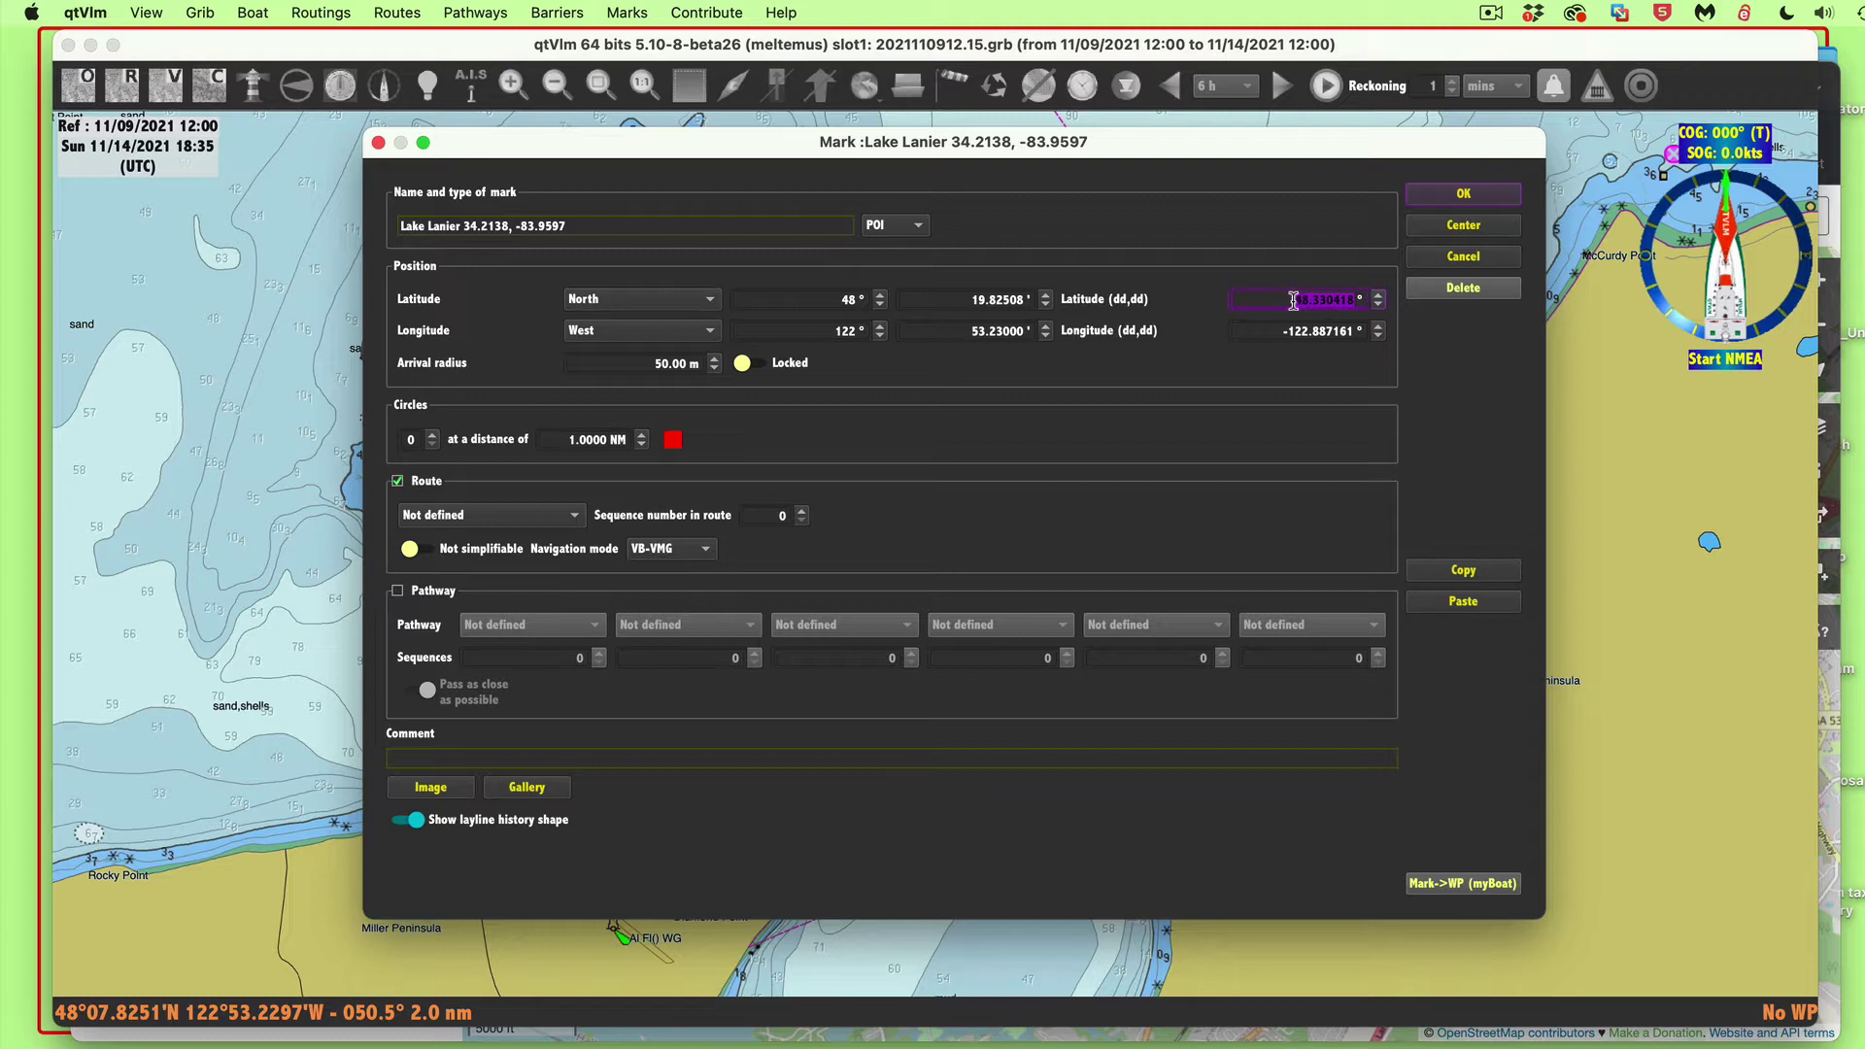
left_click(1331, 300)
left_click(1379, 295)
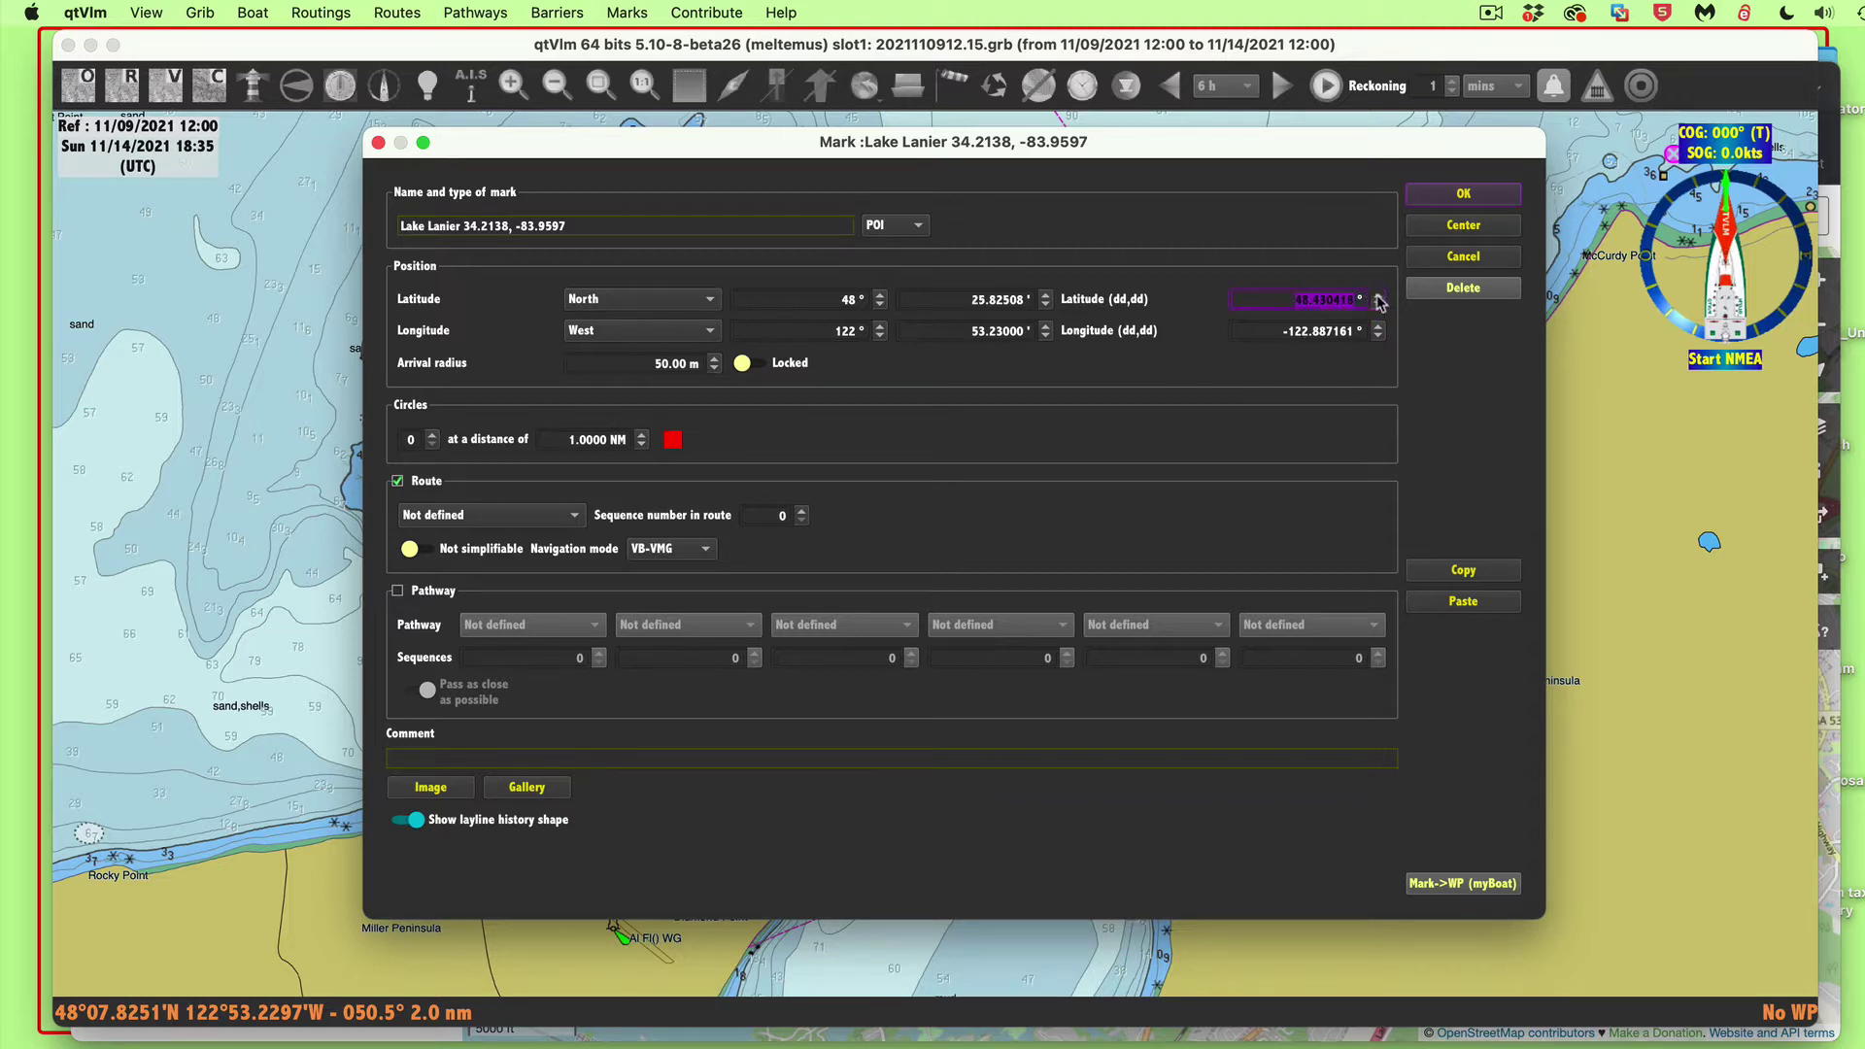
left_click(1327, 300)
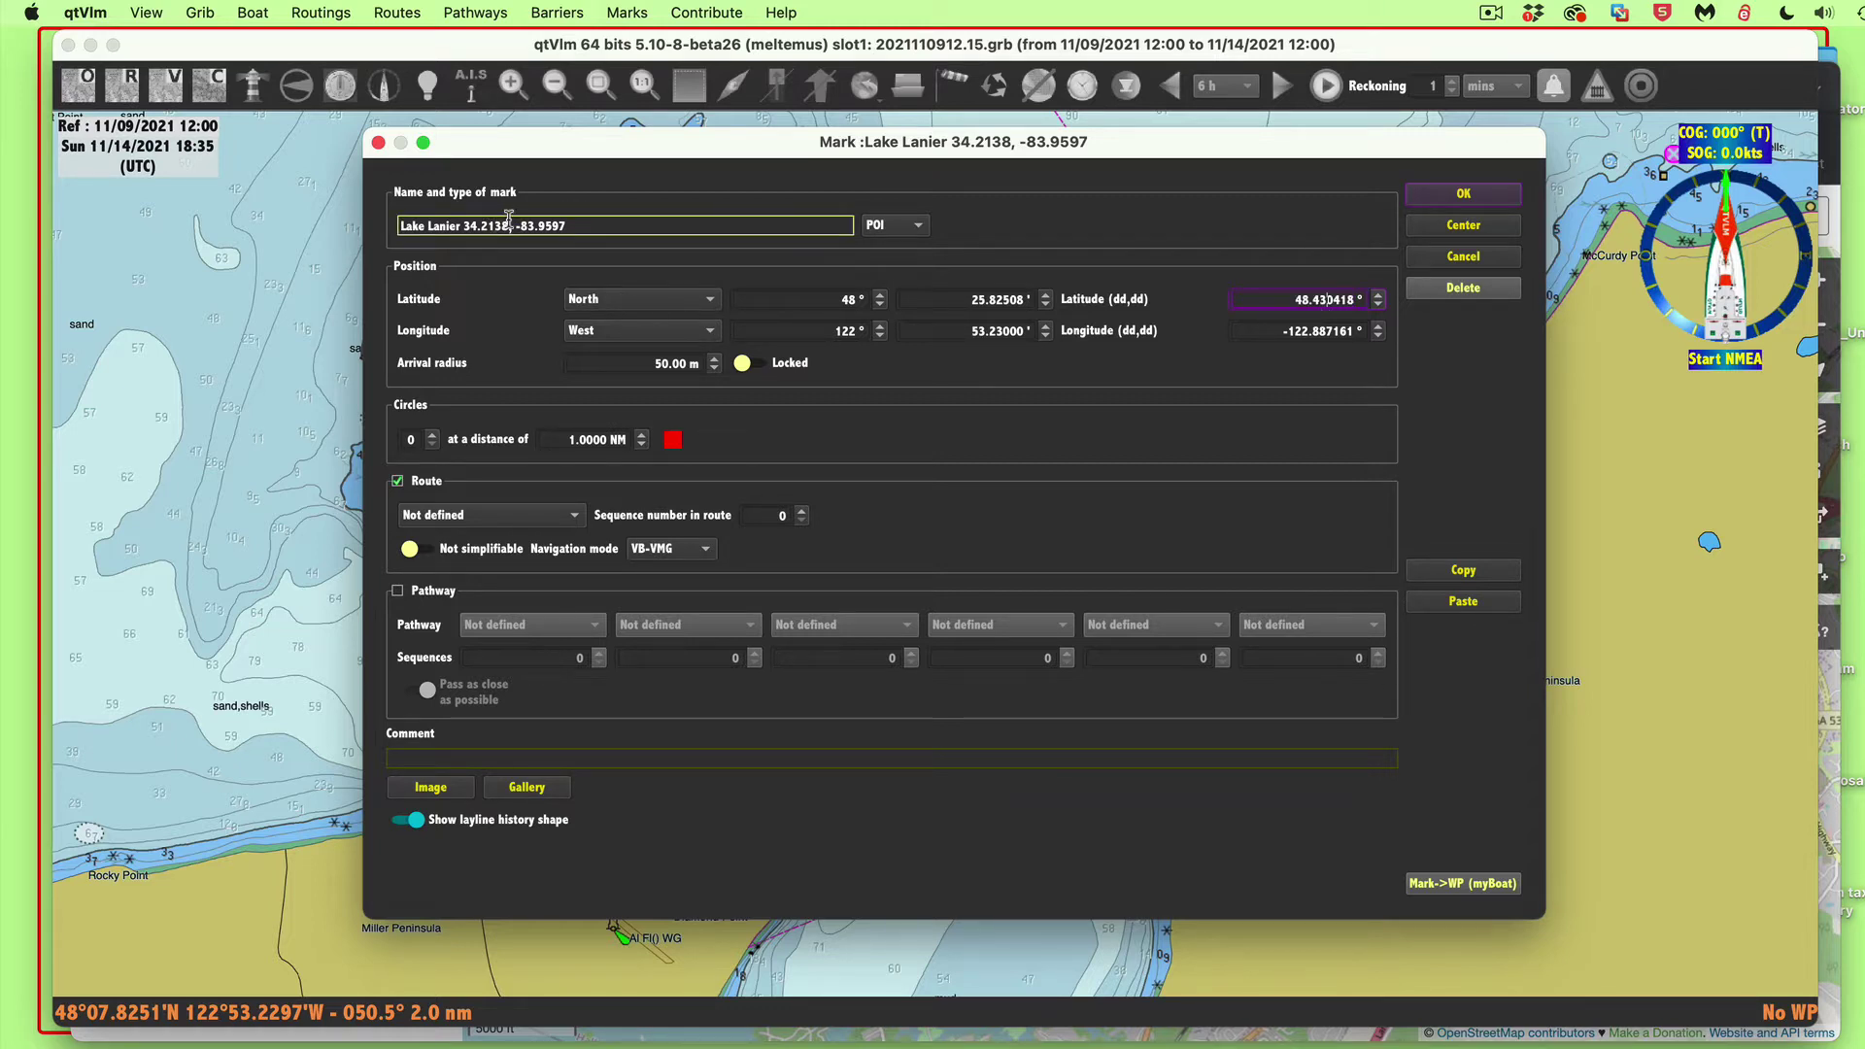
left_click_drag(511, 225, 463, 225)
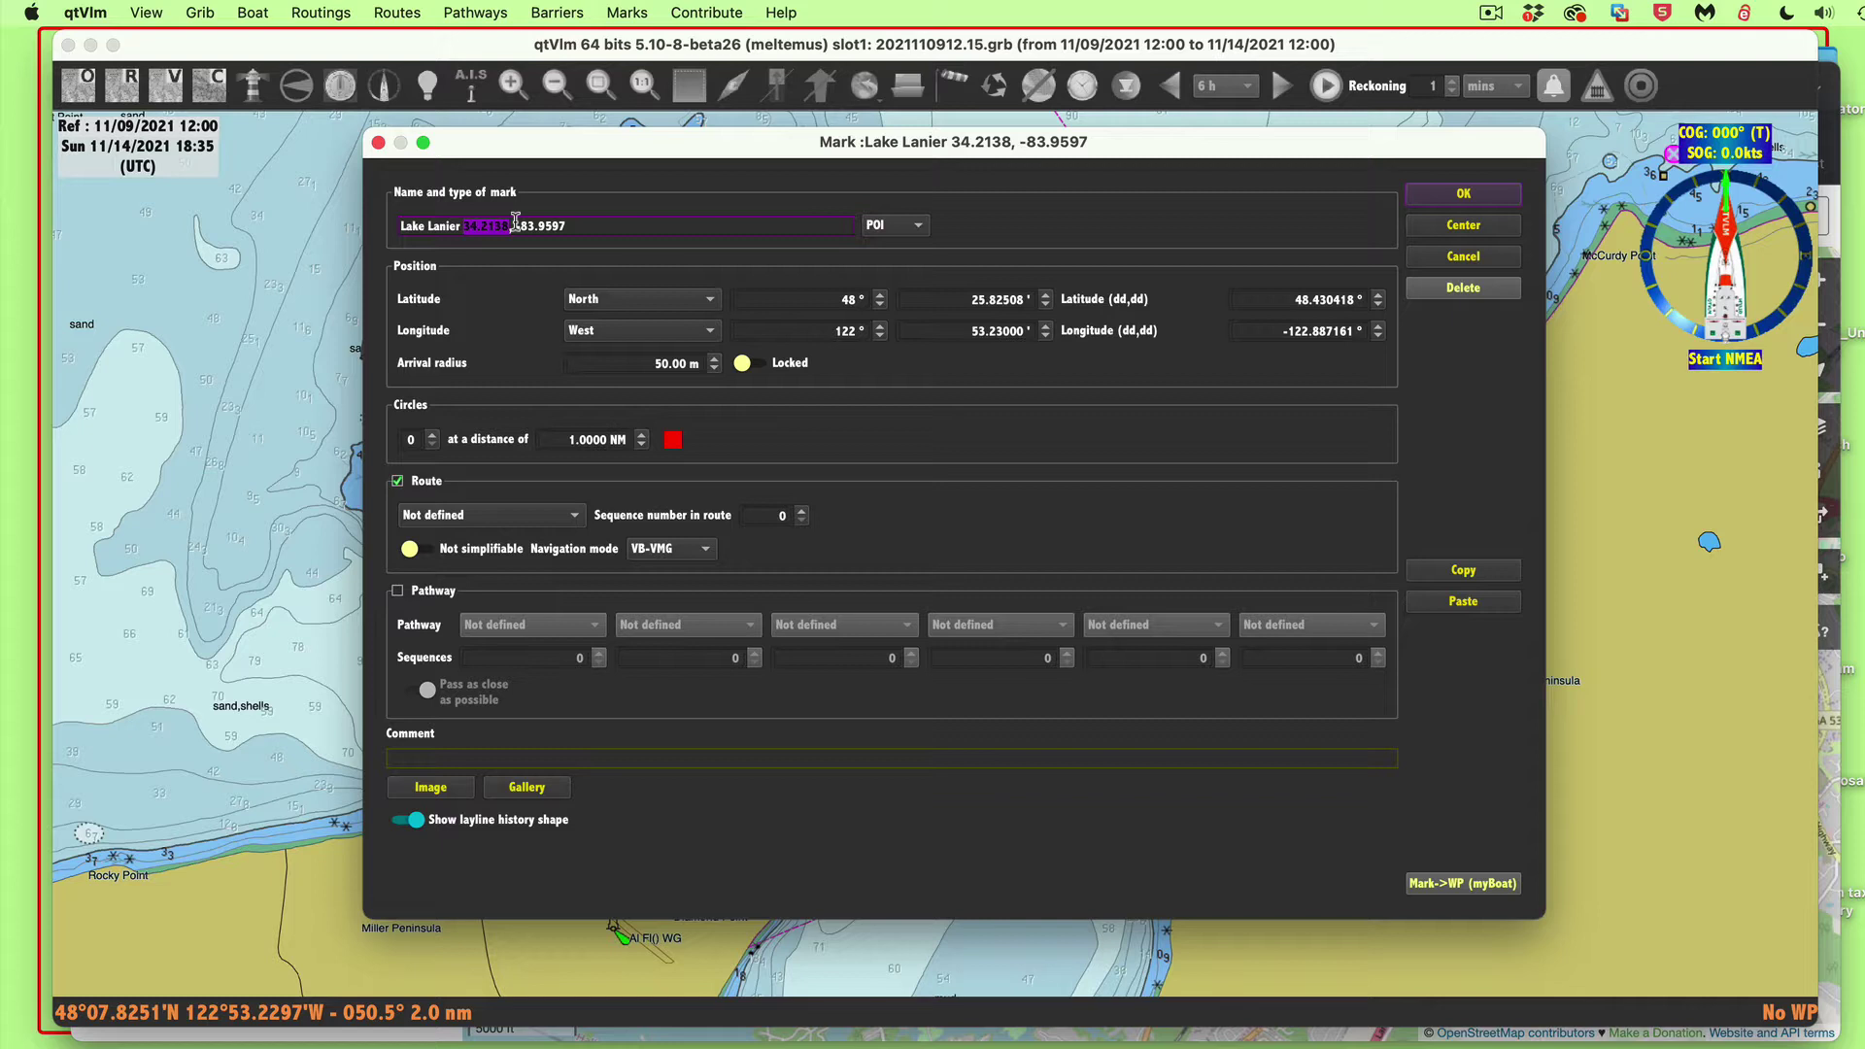
right_click(492, 227)
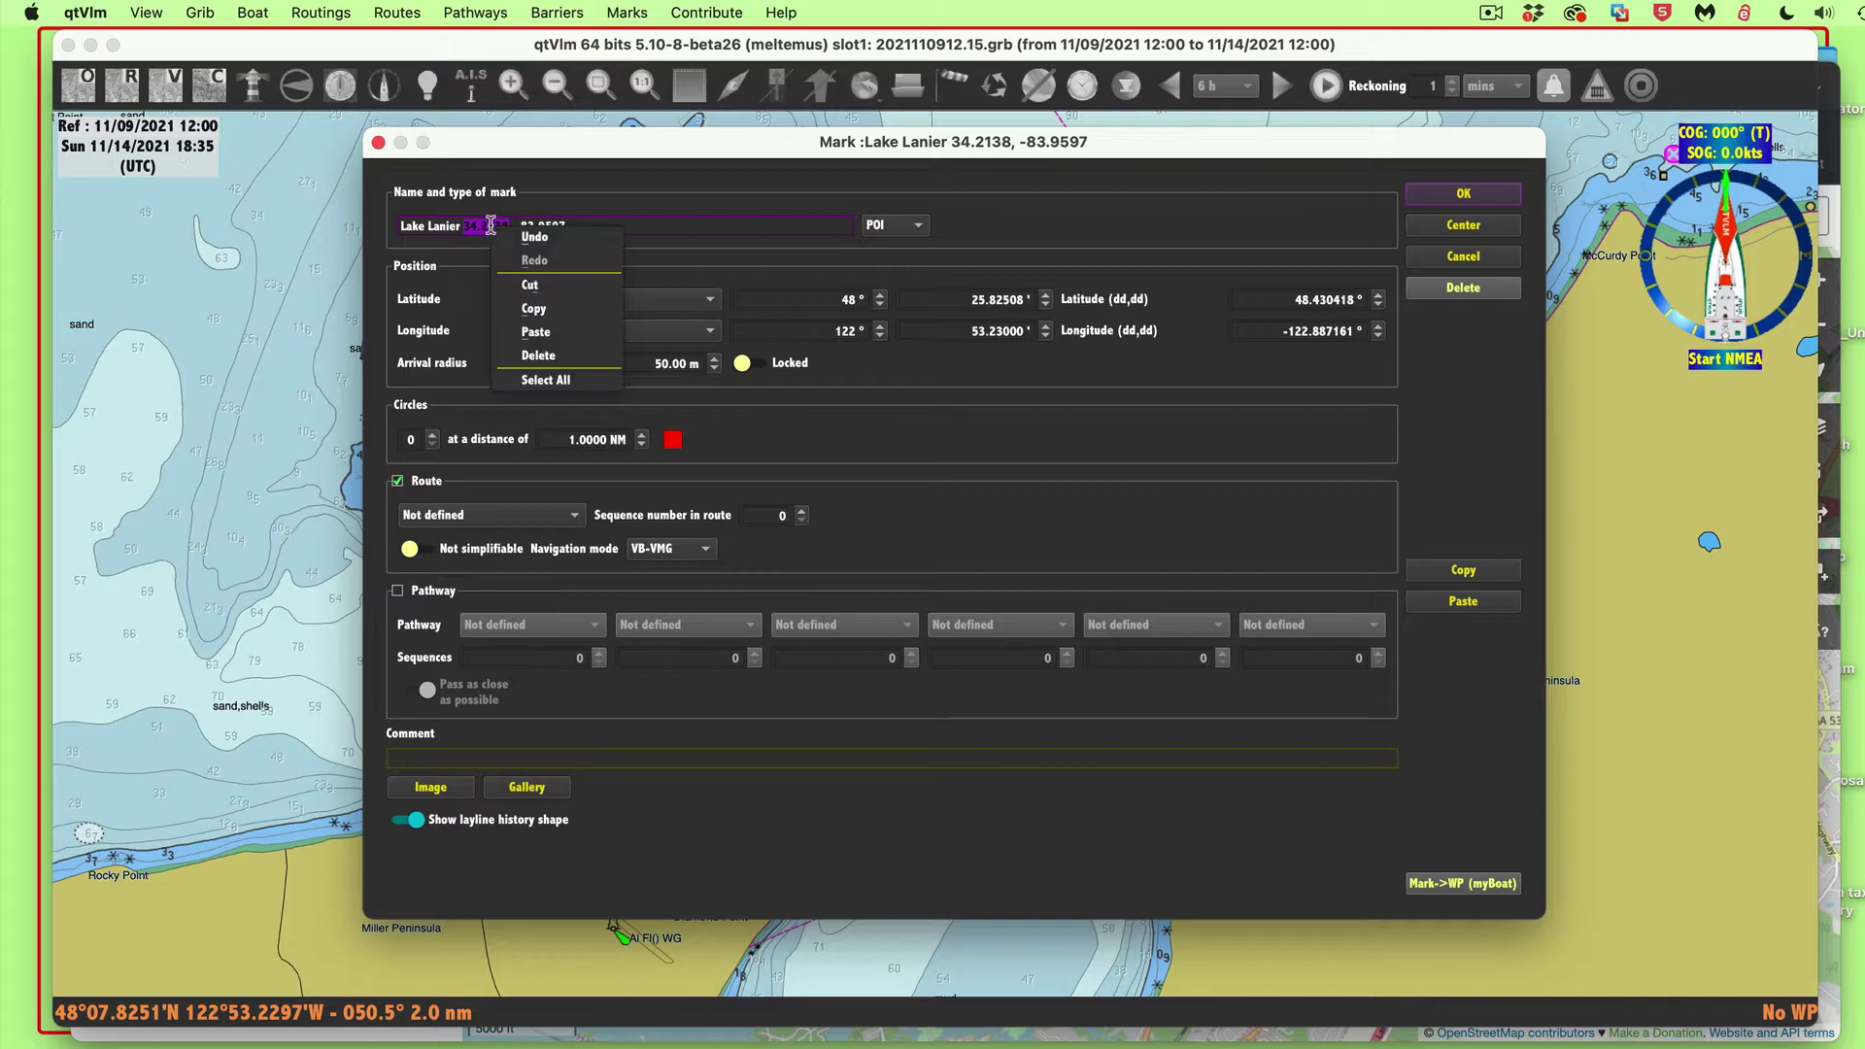
left_click(551, 316)
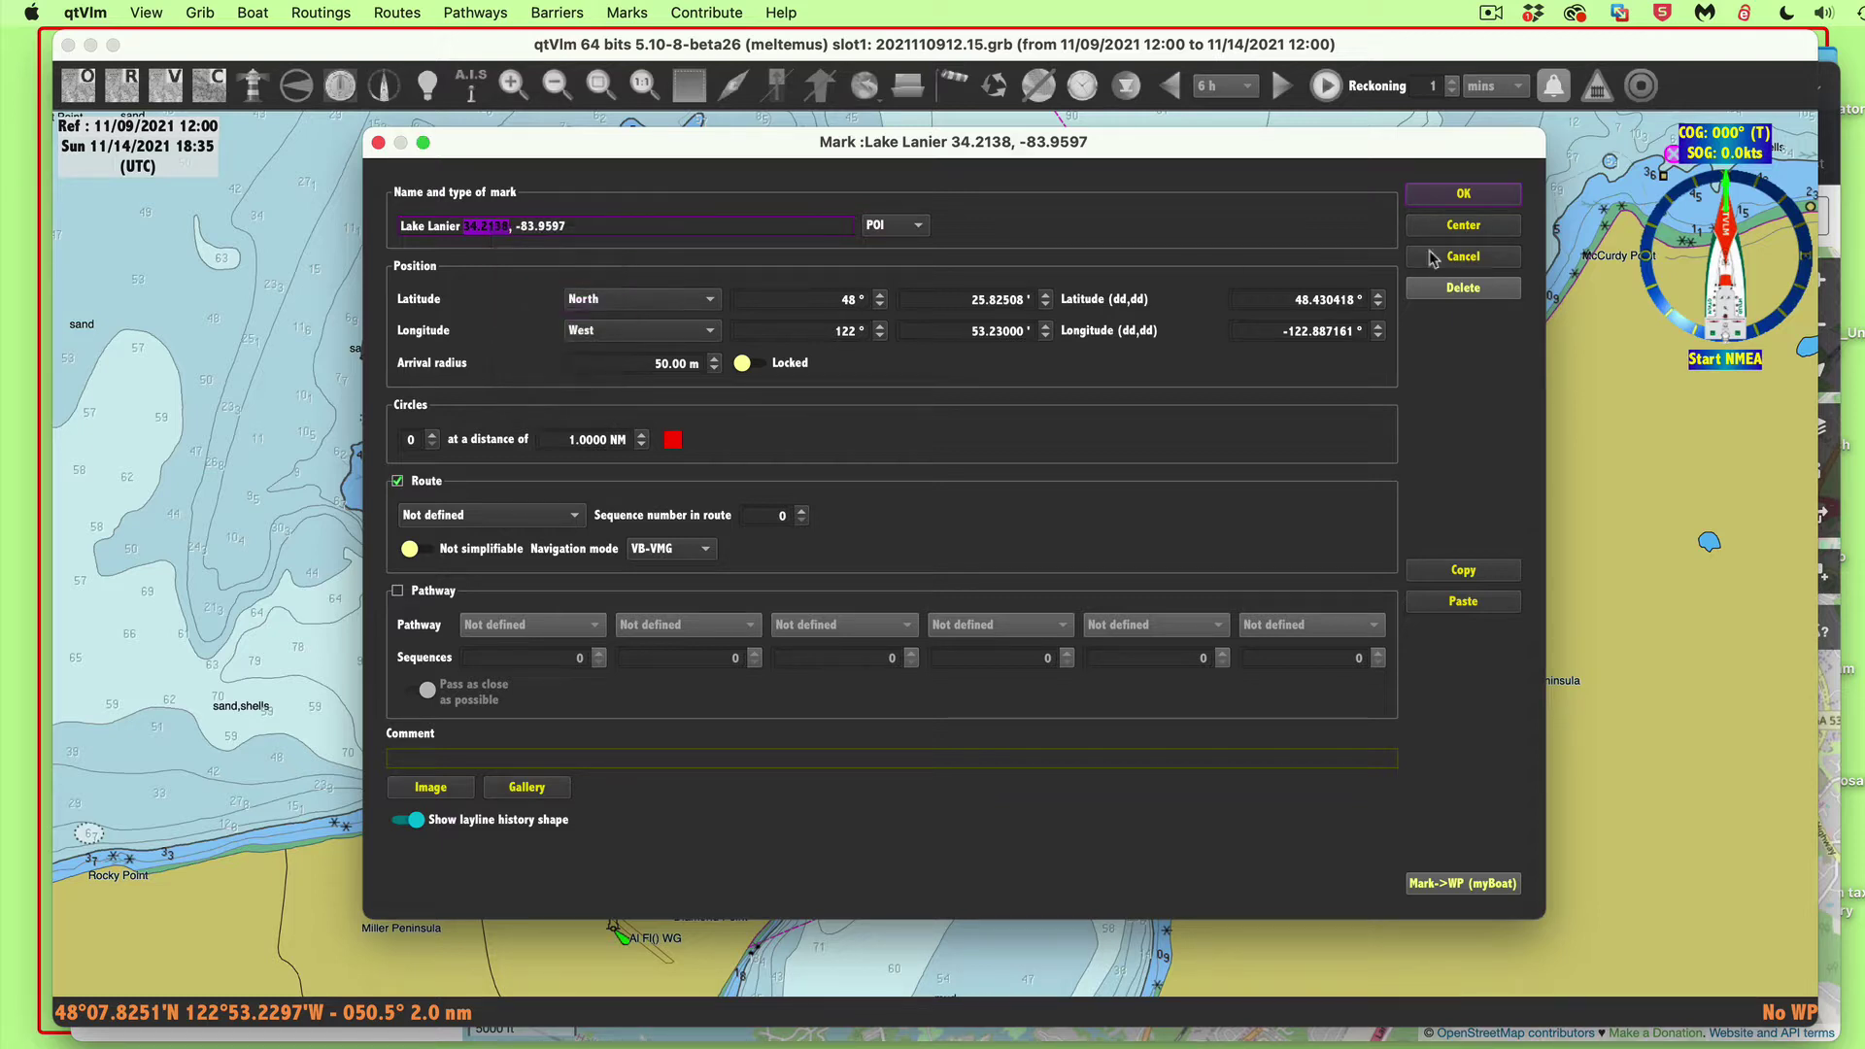
left_click(1377, 294)
right_click(1355, 301)
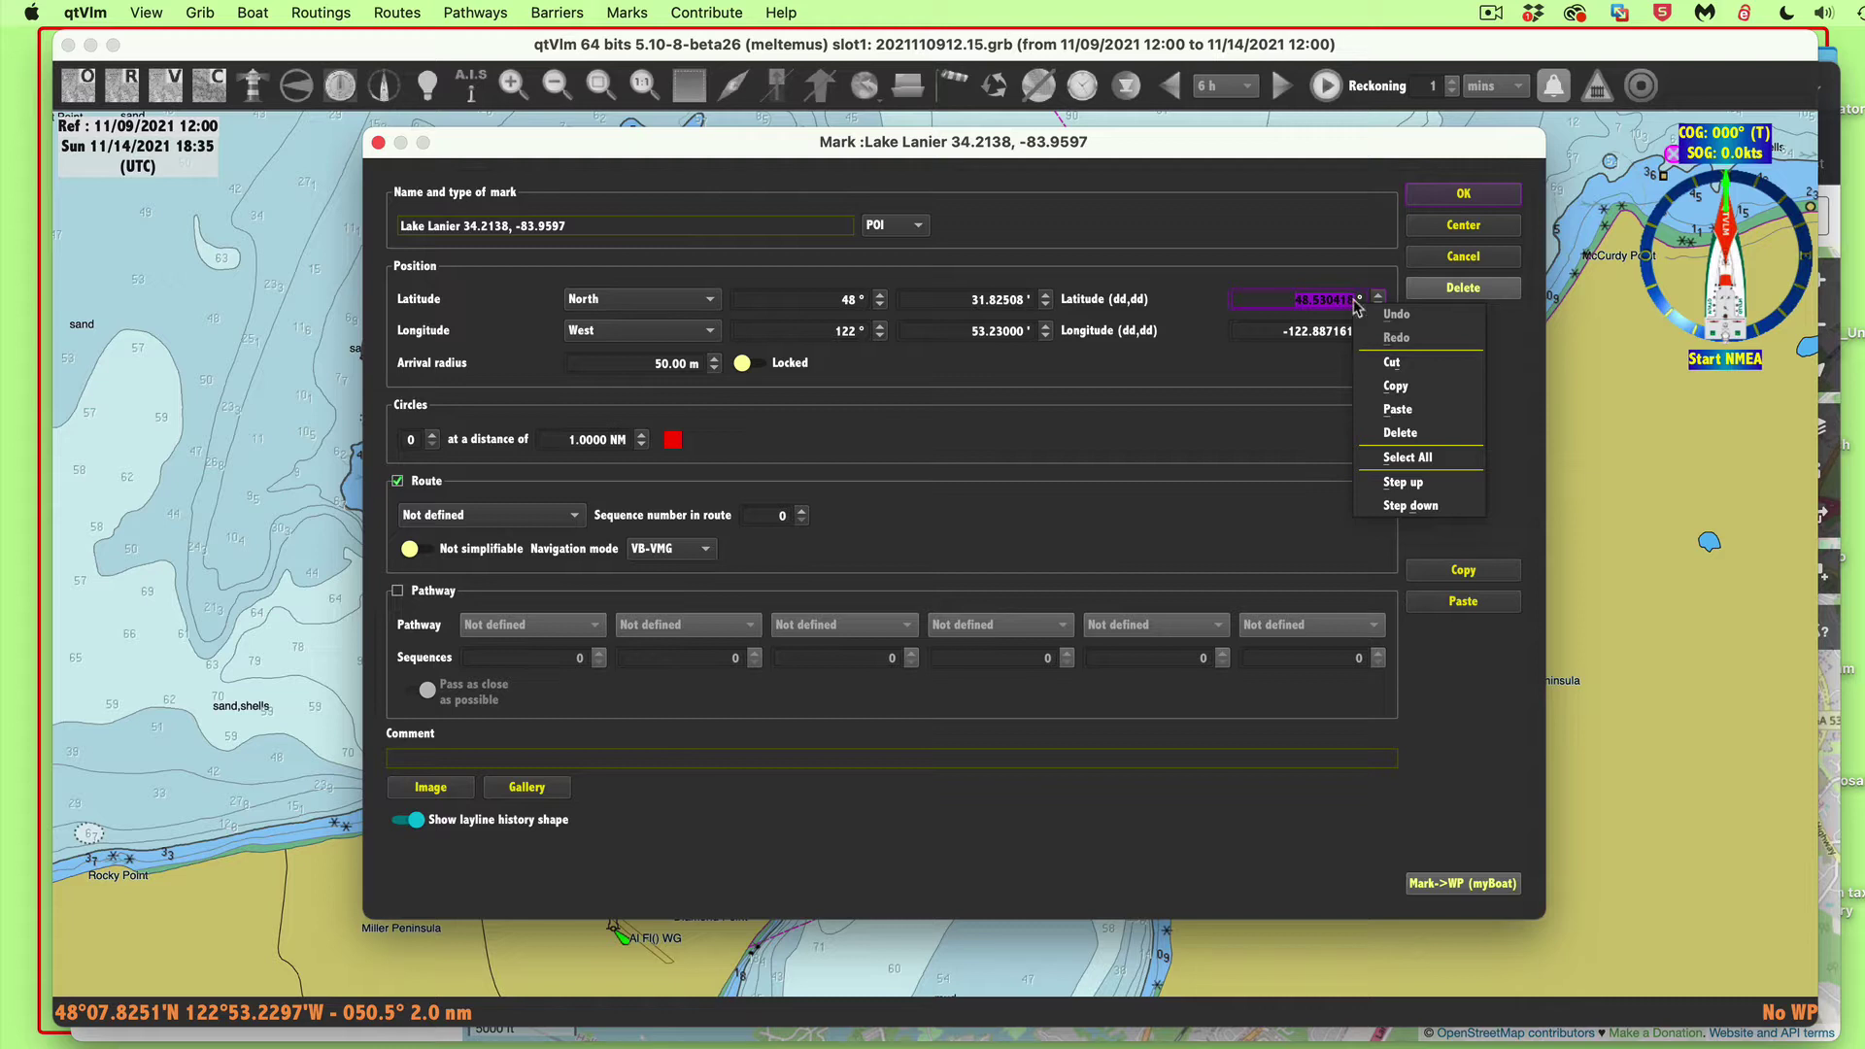
left_click(1396, 409)
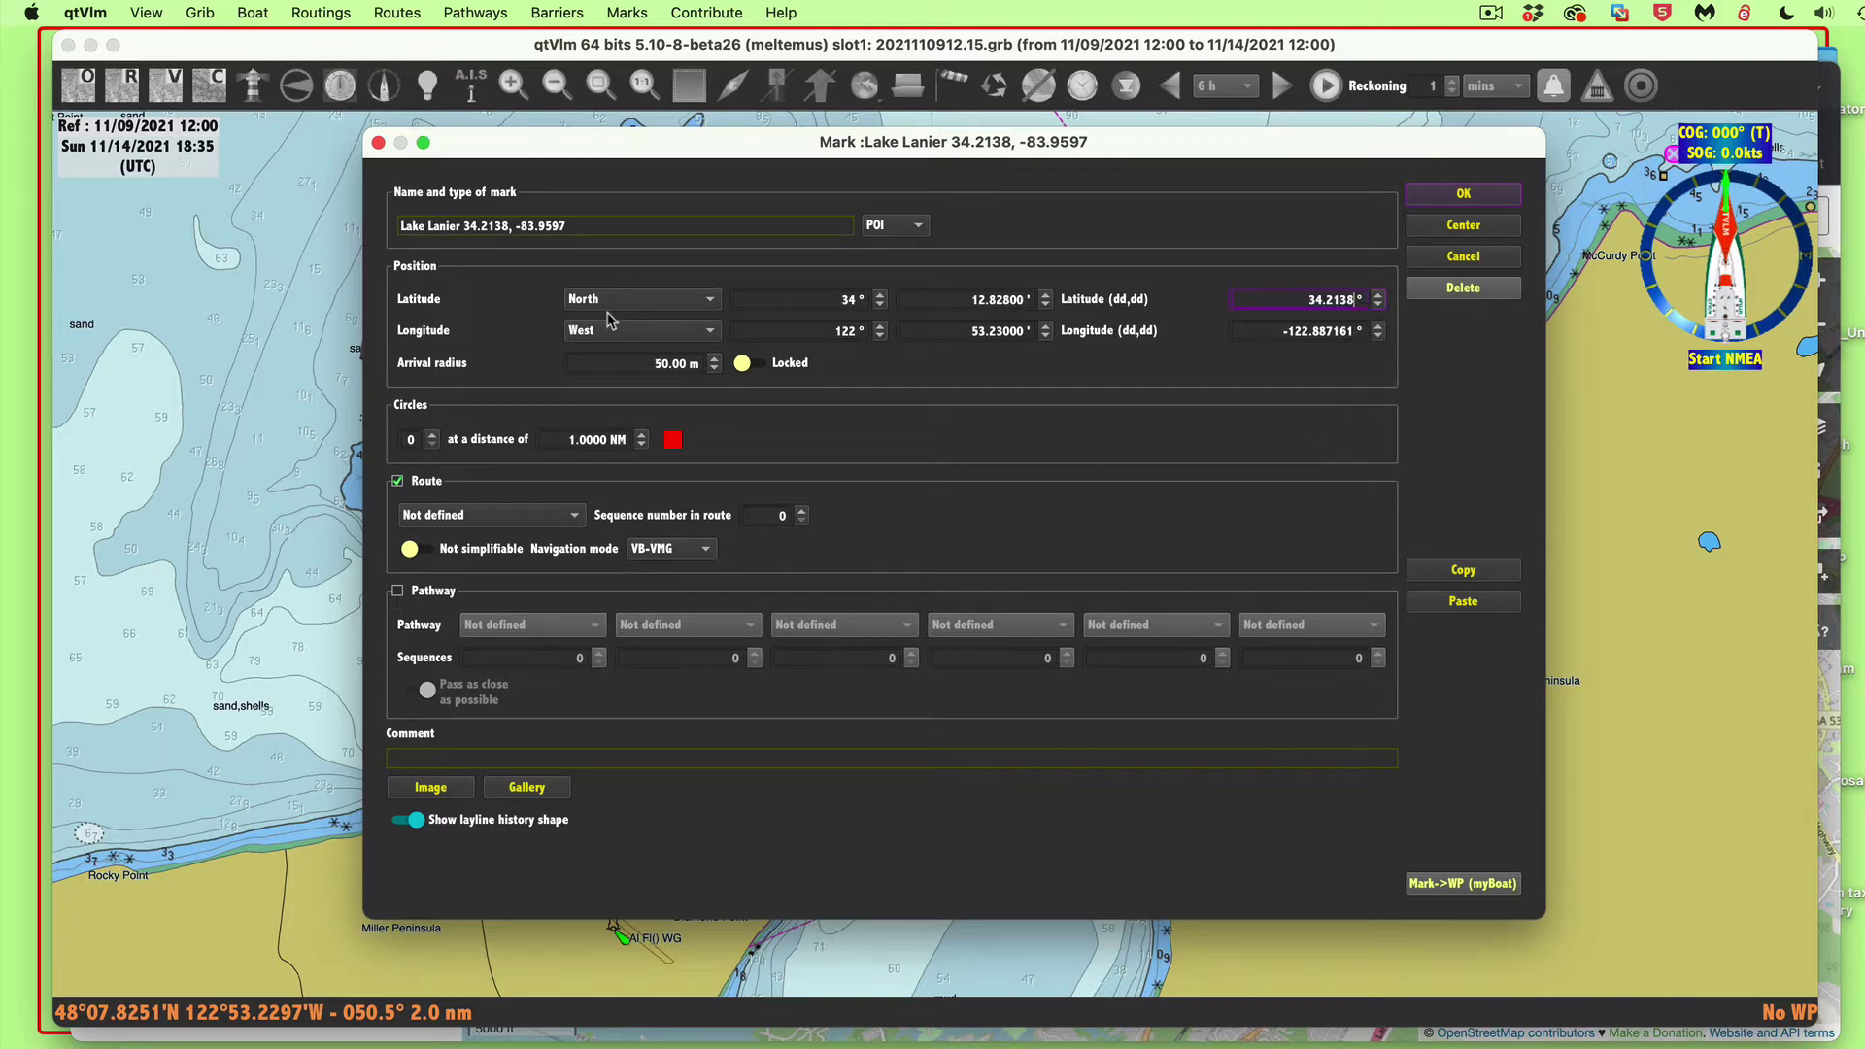
- Copy -83.9597 from the mark name into its decimal longitude field
left_click_drag(513, 225, 560, 223)
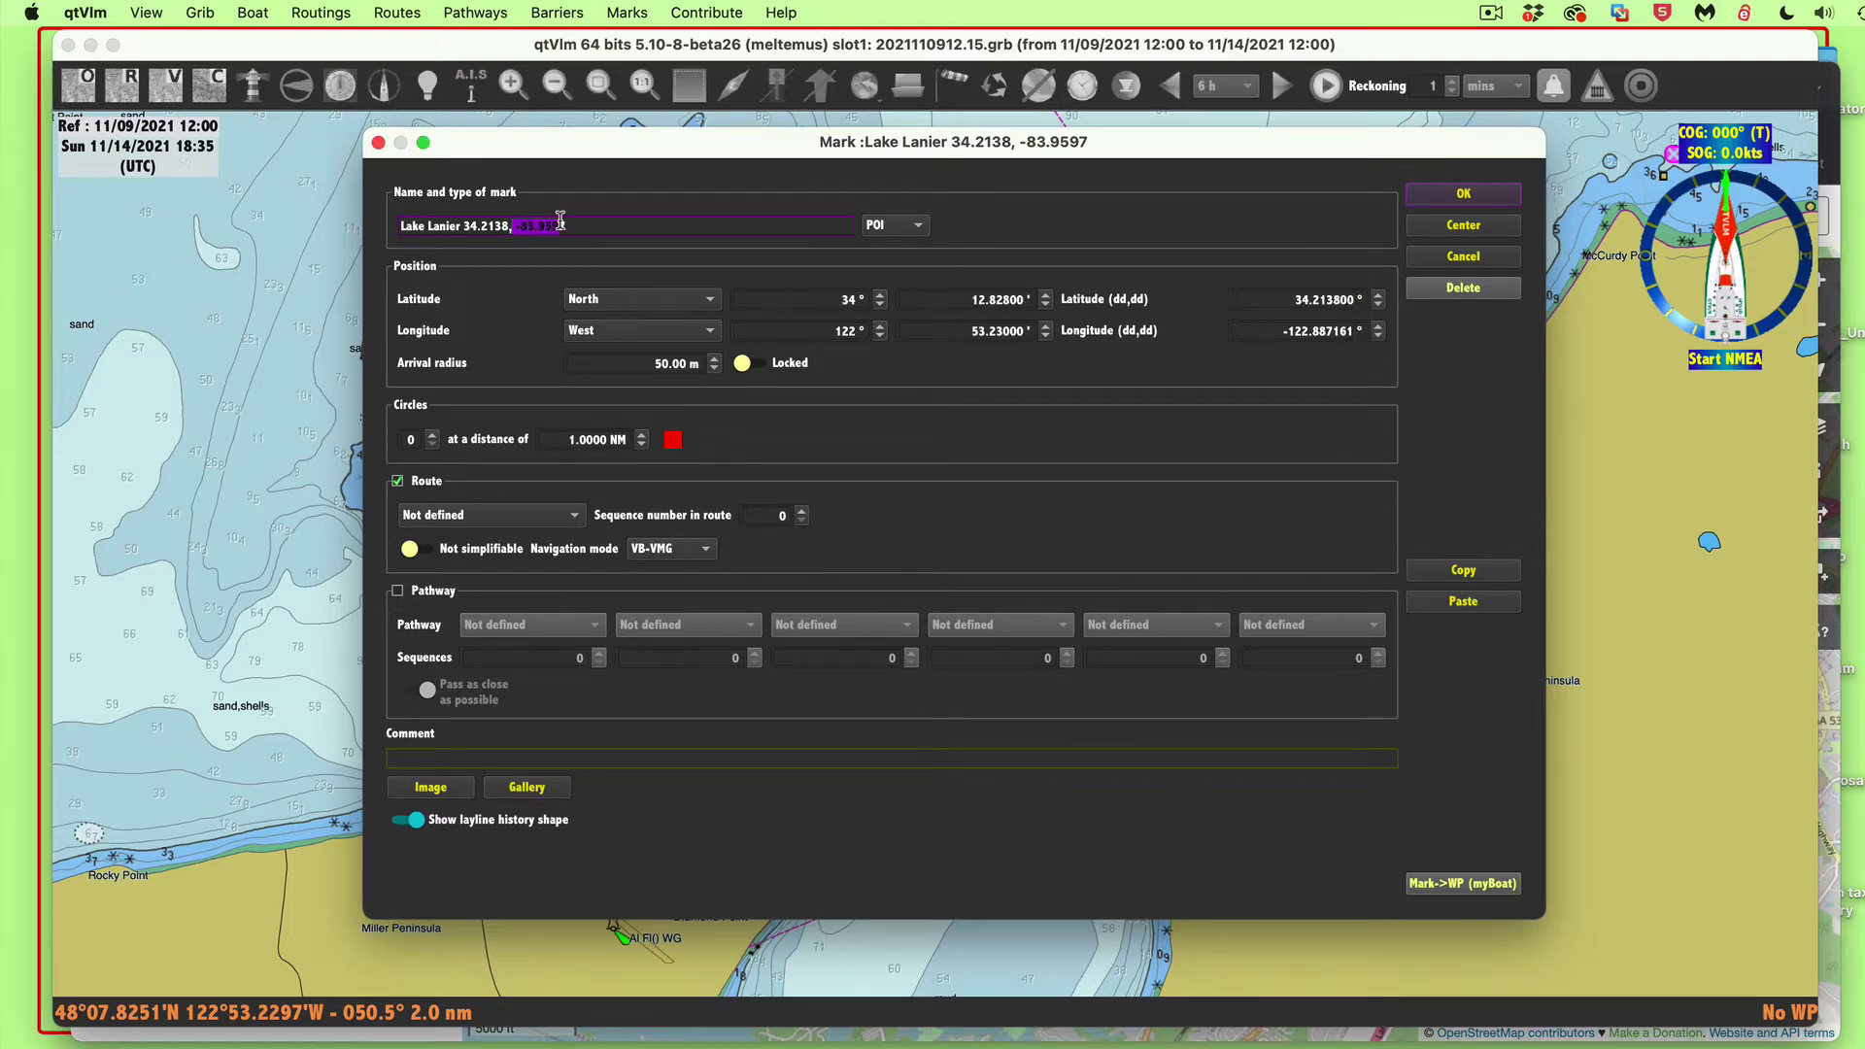
right_click(548, 227)
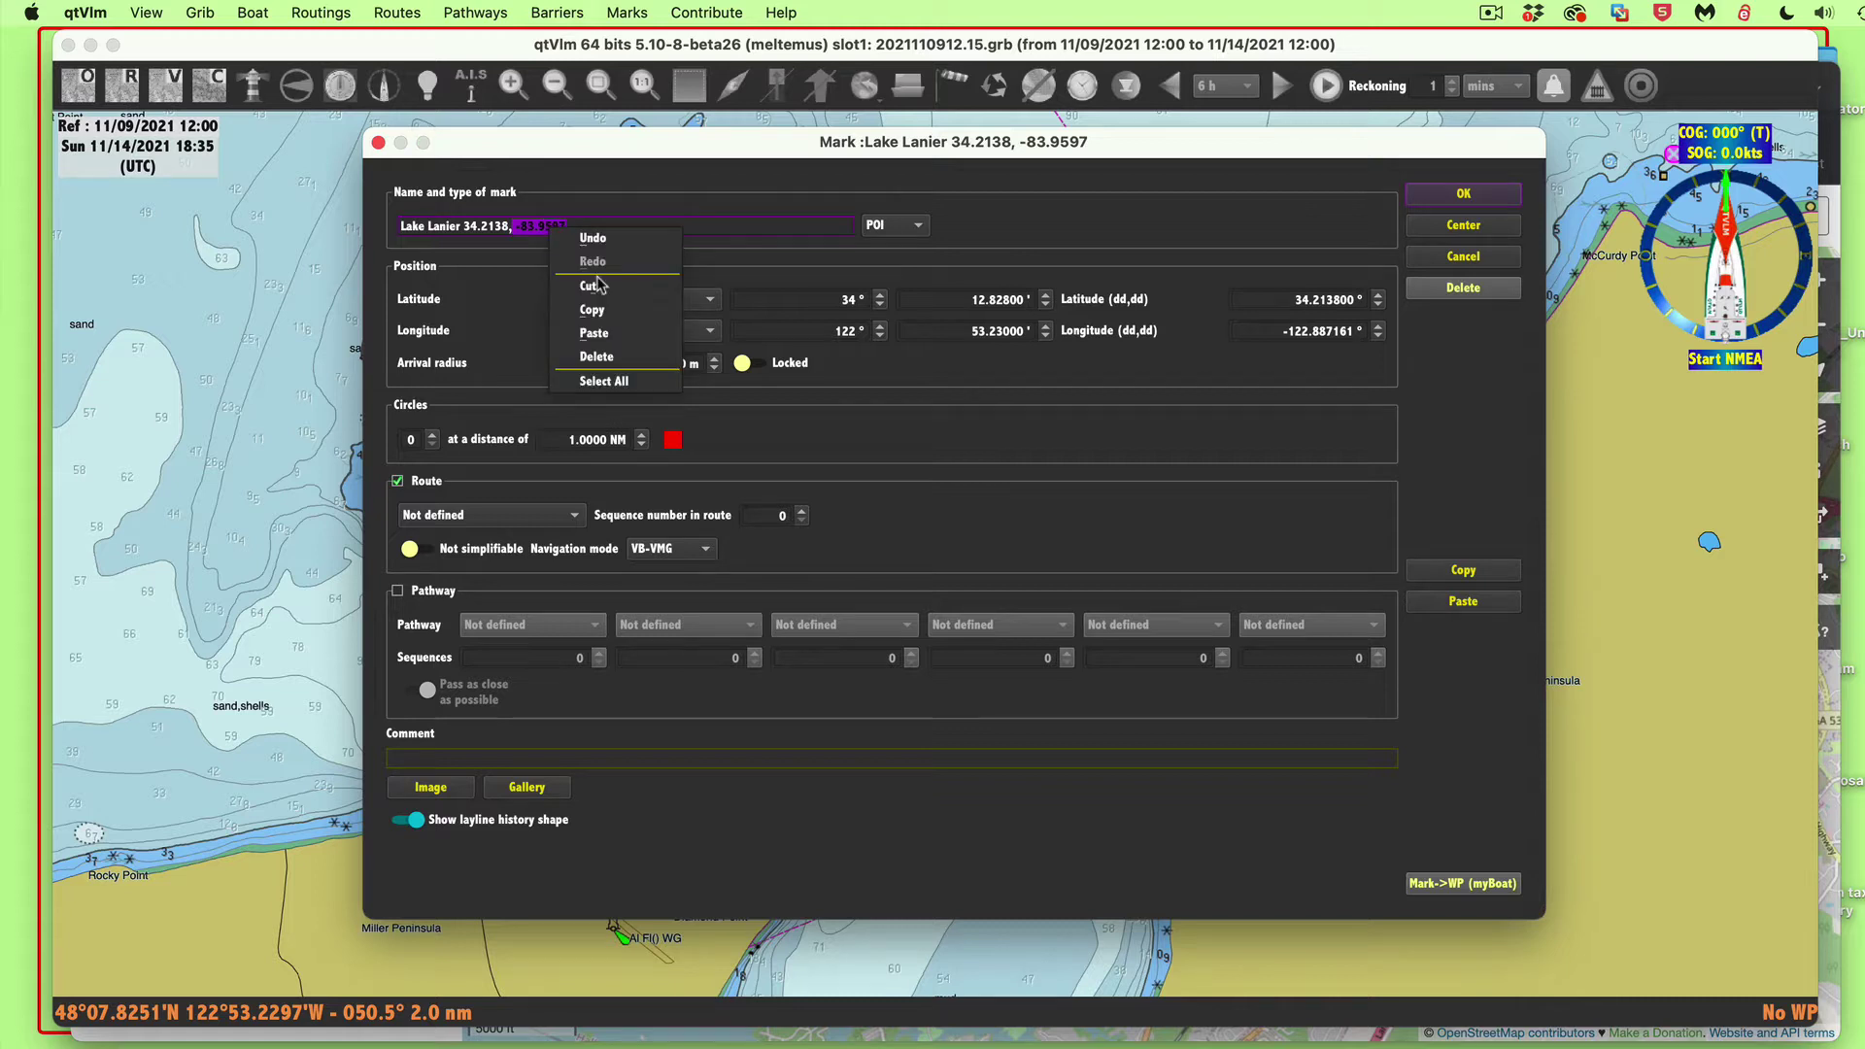
left_click(601, 313)
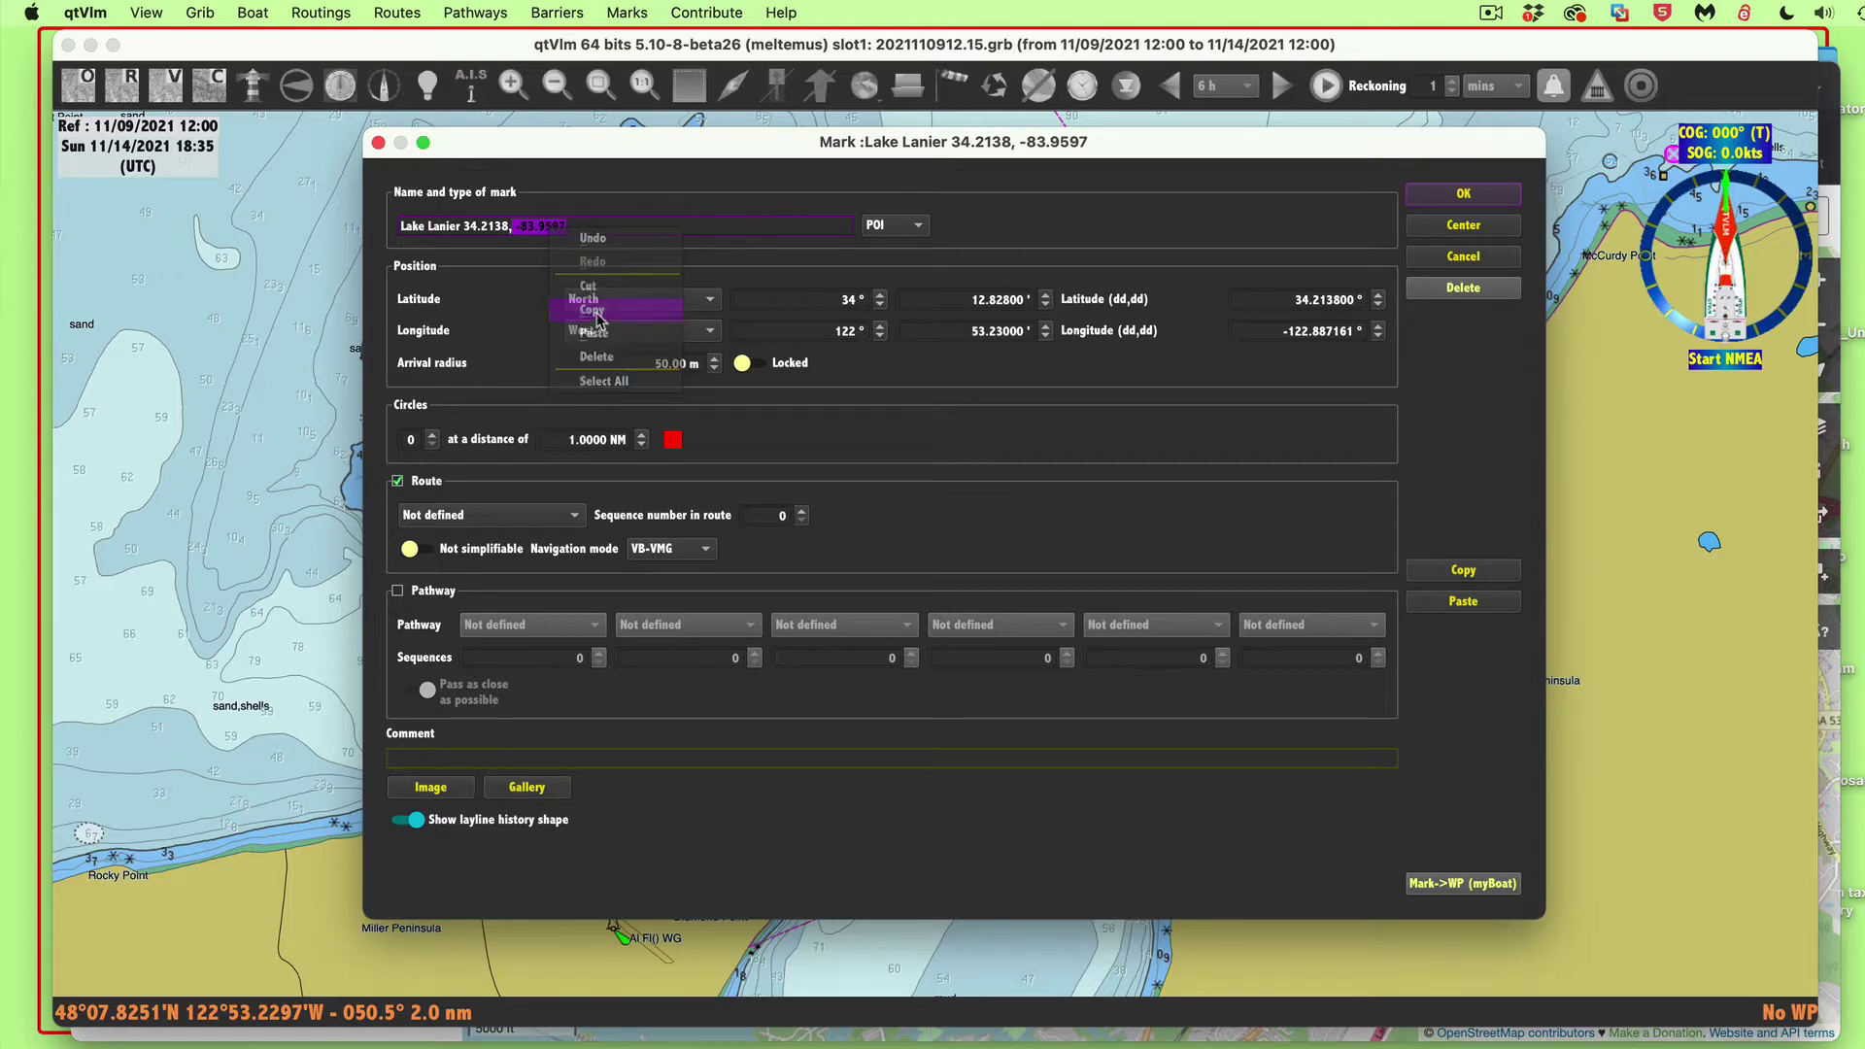
left_click(1379, 327)
right_click(1318, 336)
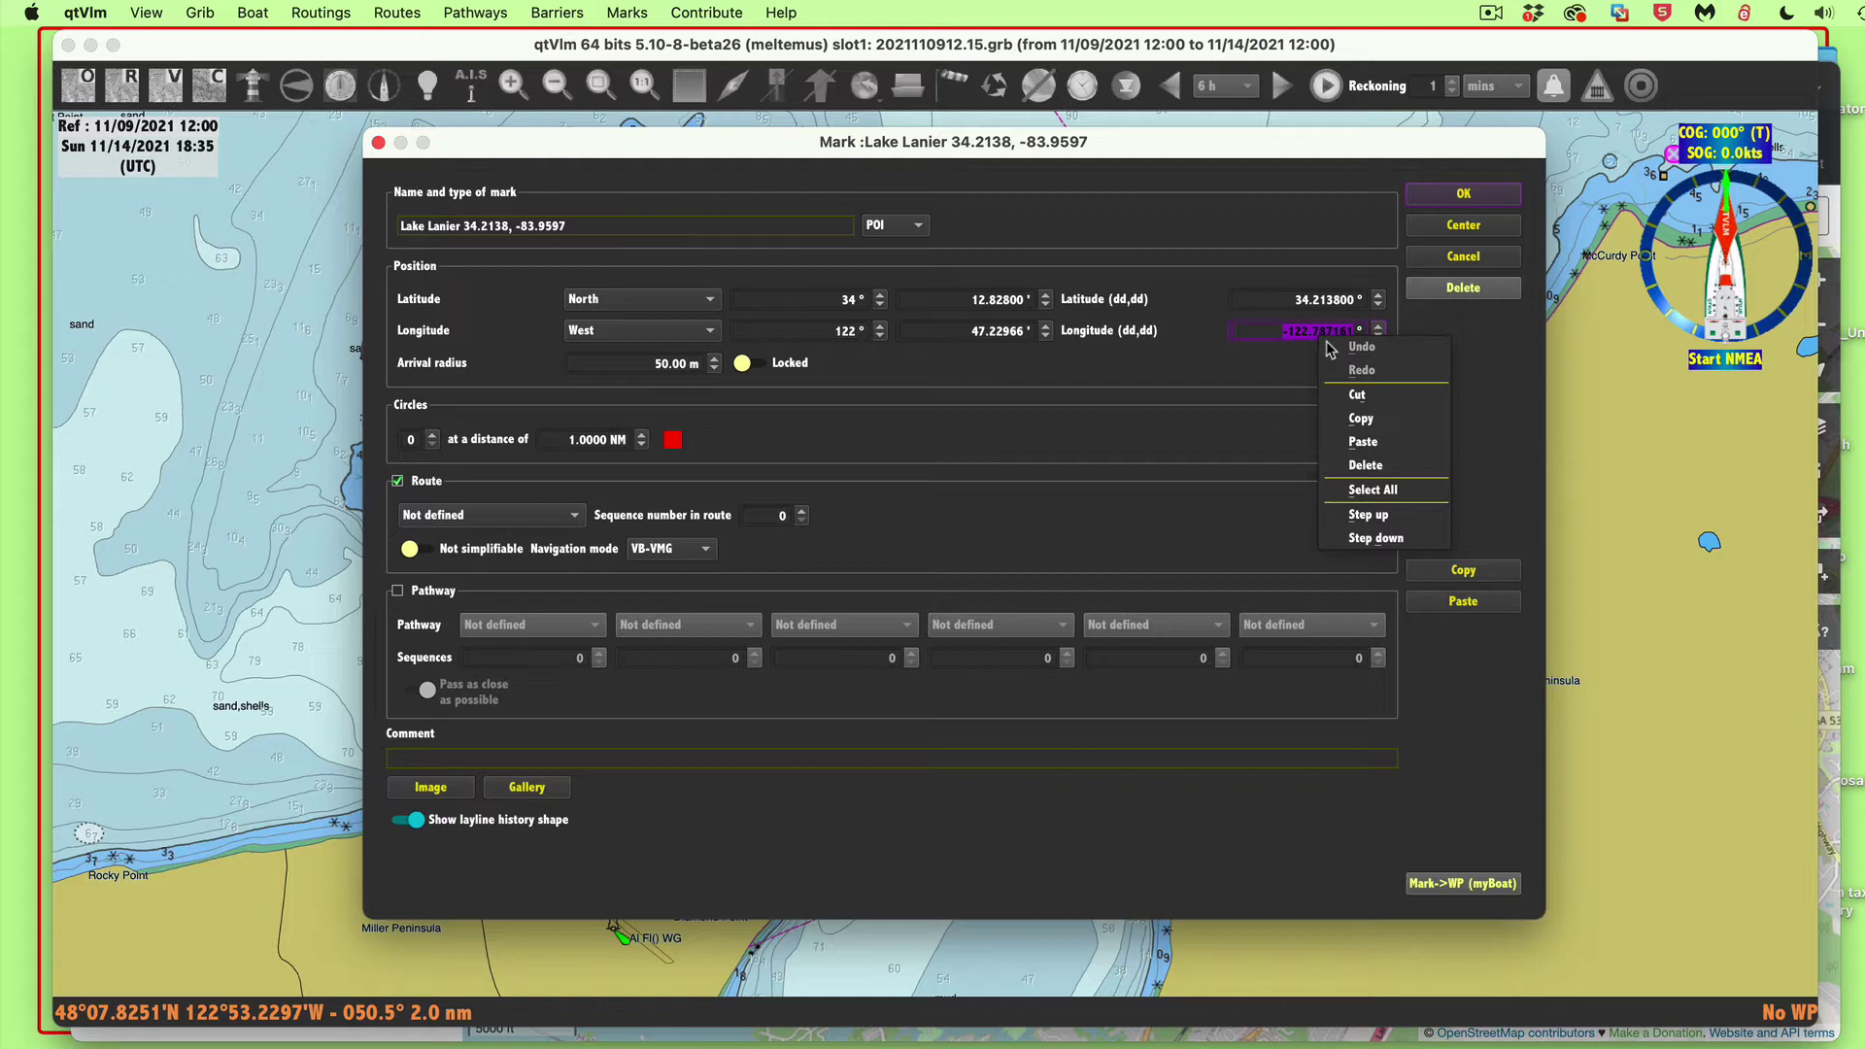
left_click(1364, 441)
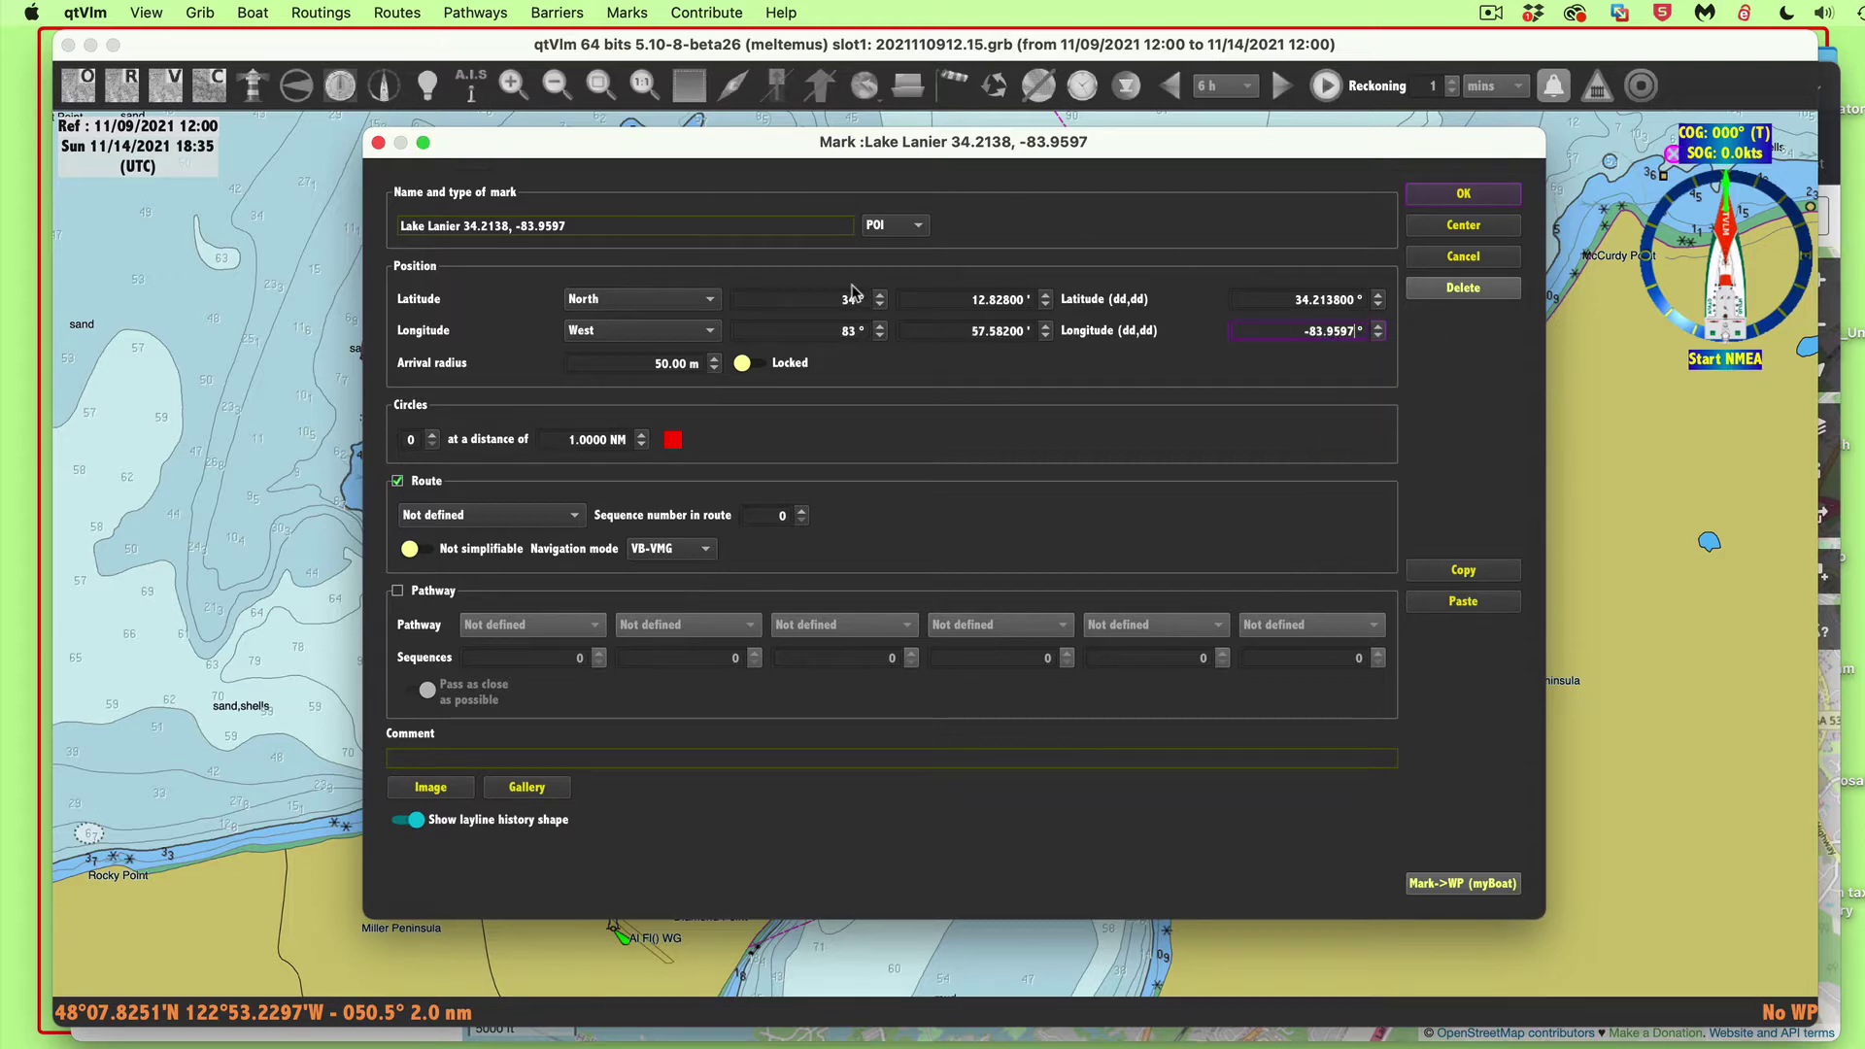
- Centre the chart on the Lake Lanier mark, zoom out over the lake, and switch to vector mode
left_click(1464, 226)
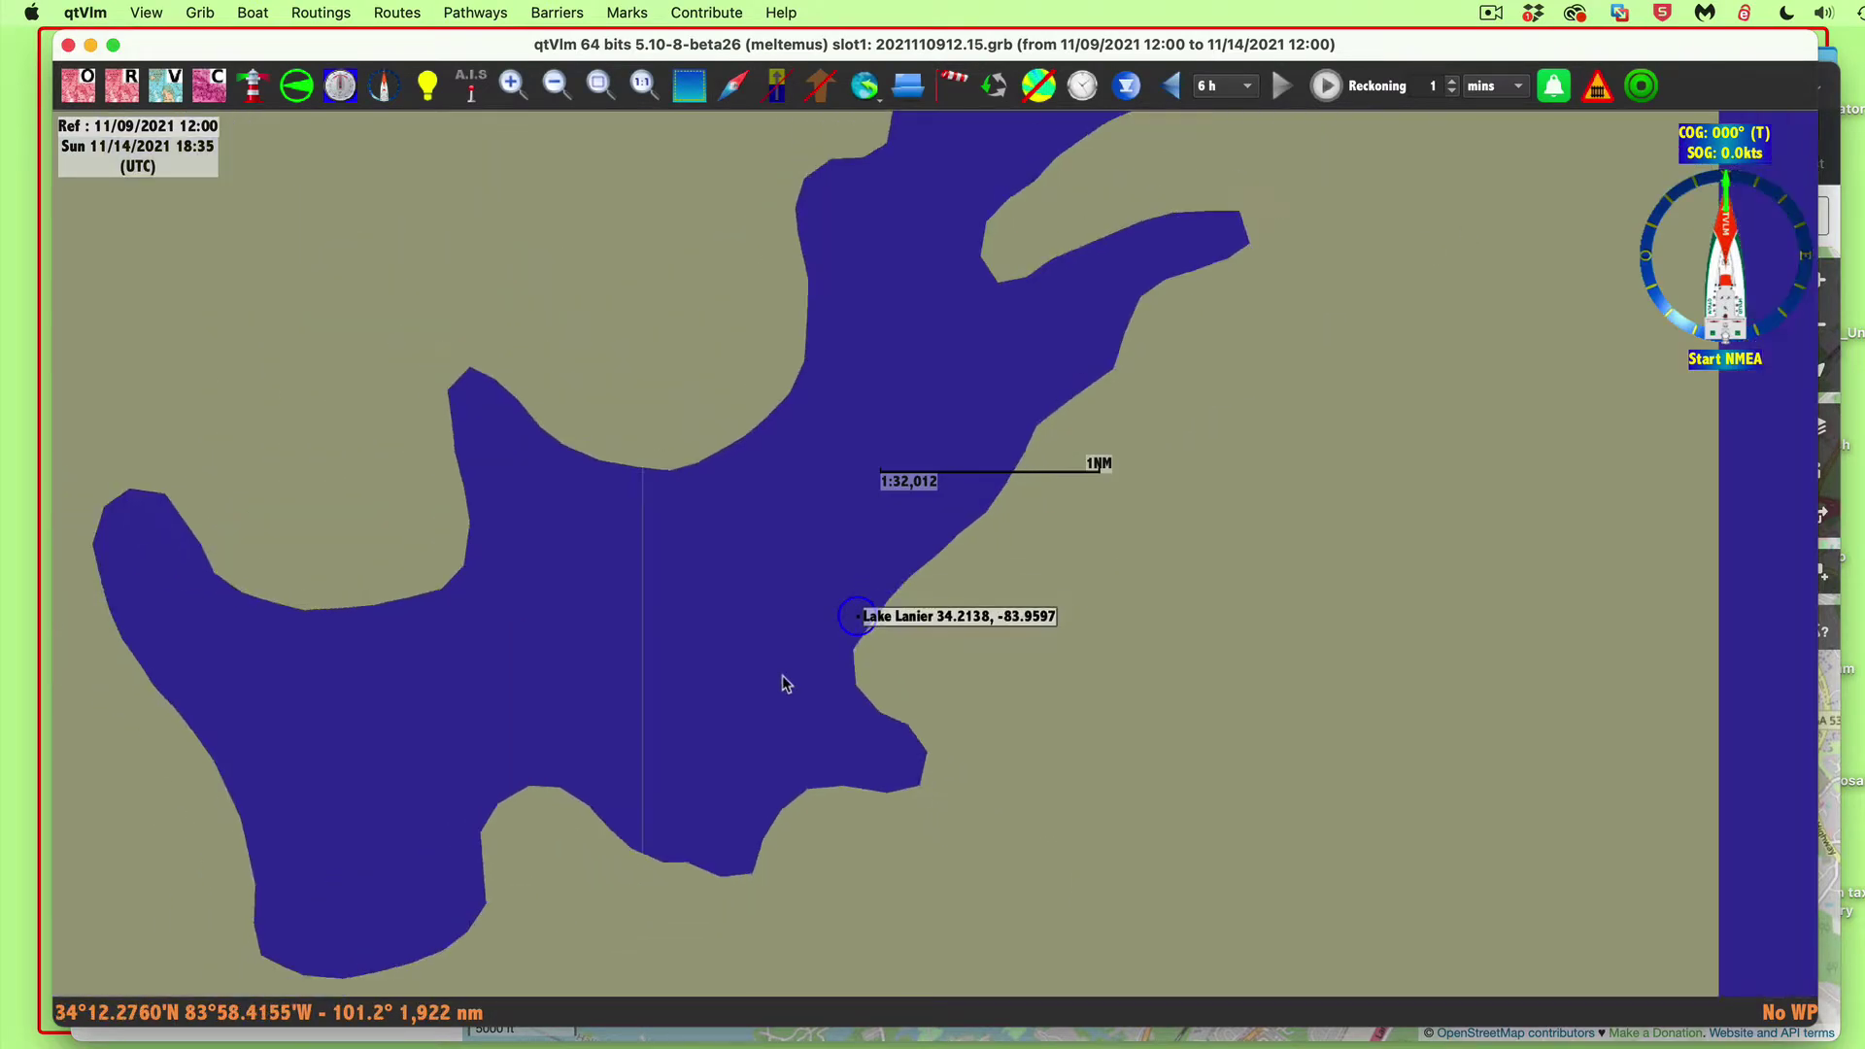
scroll(796, 680, "down", 1)
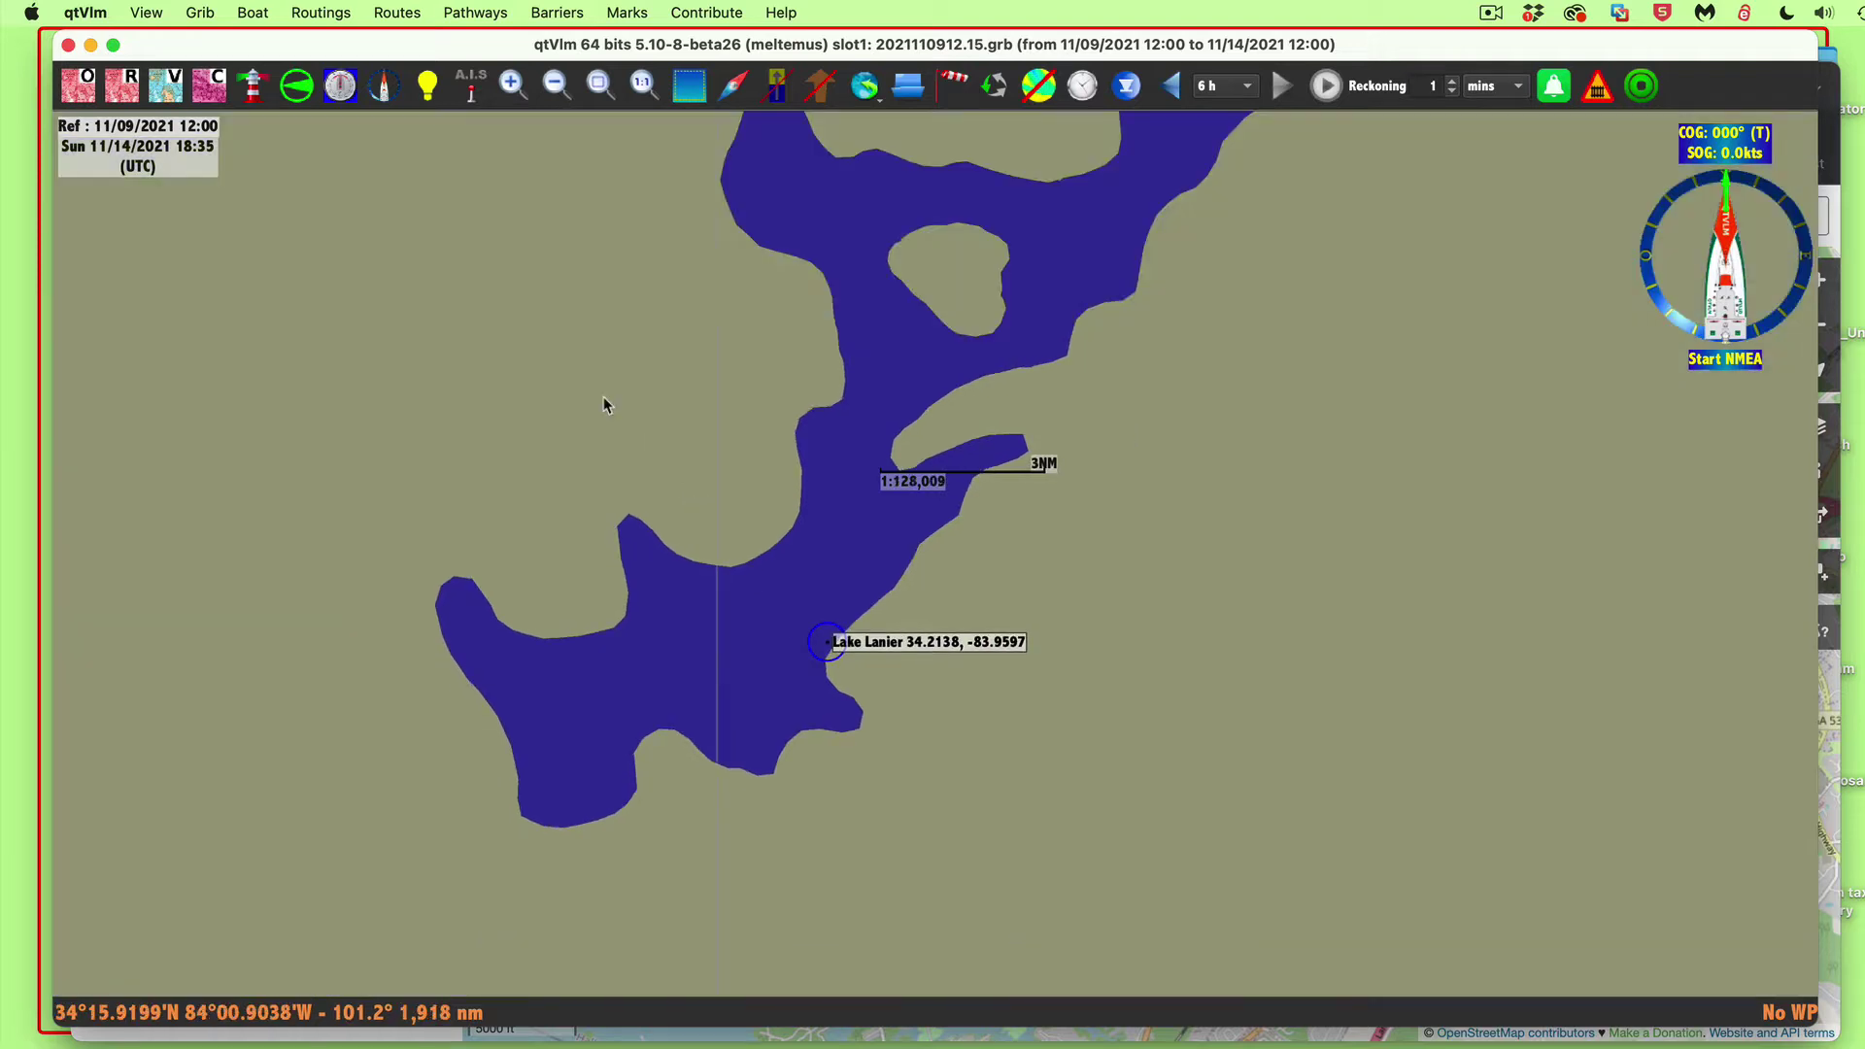
scroll(778, 512, "down", 2)
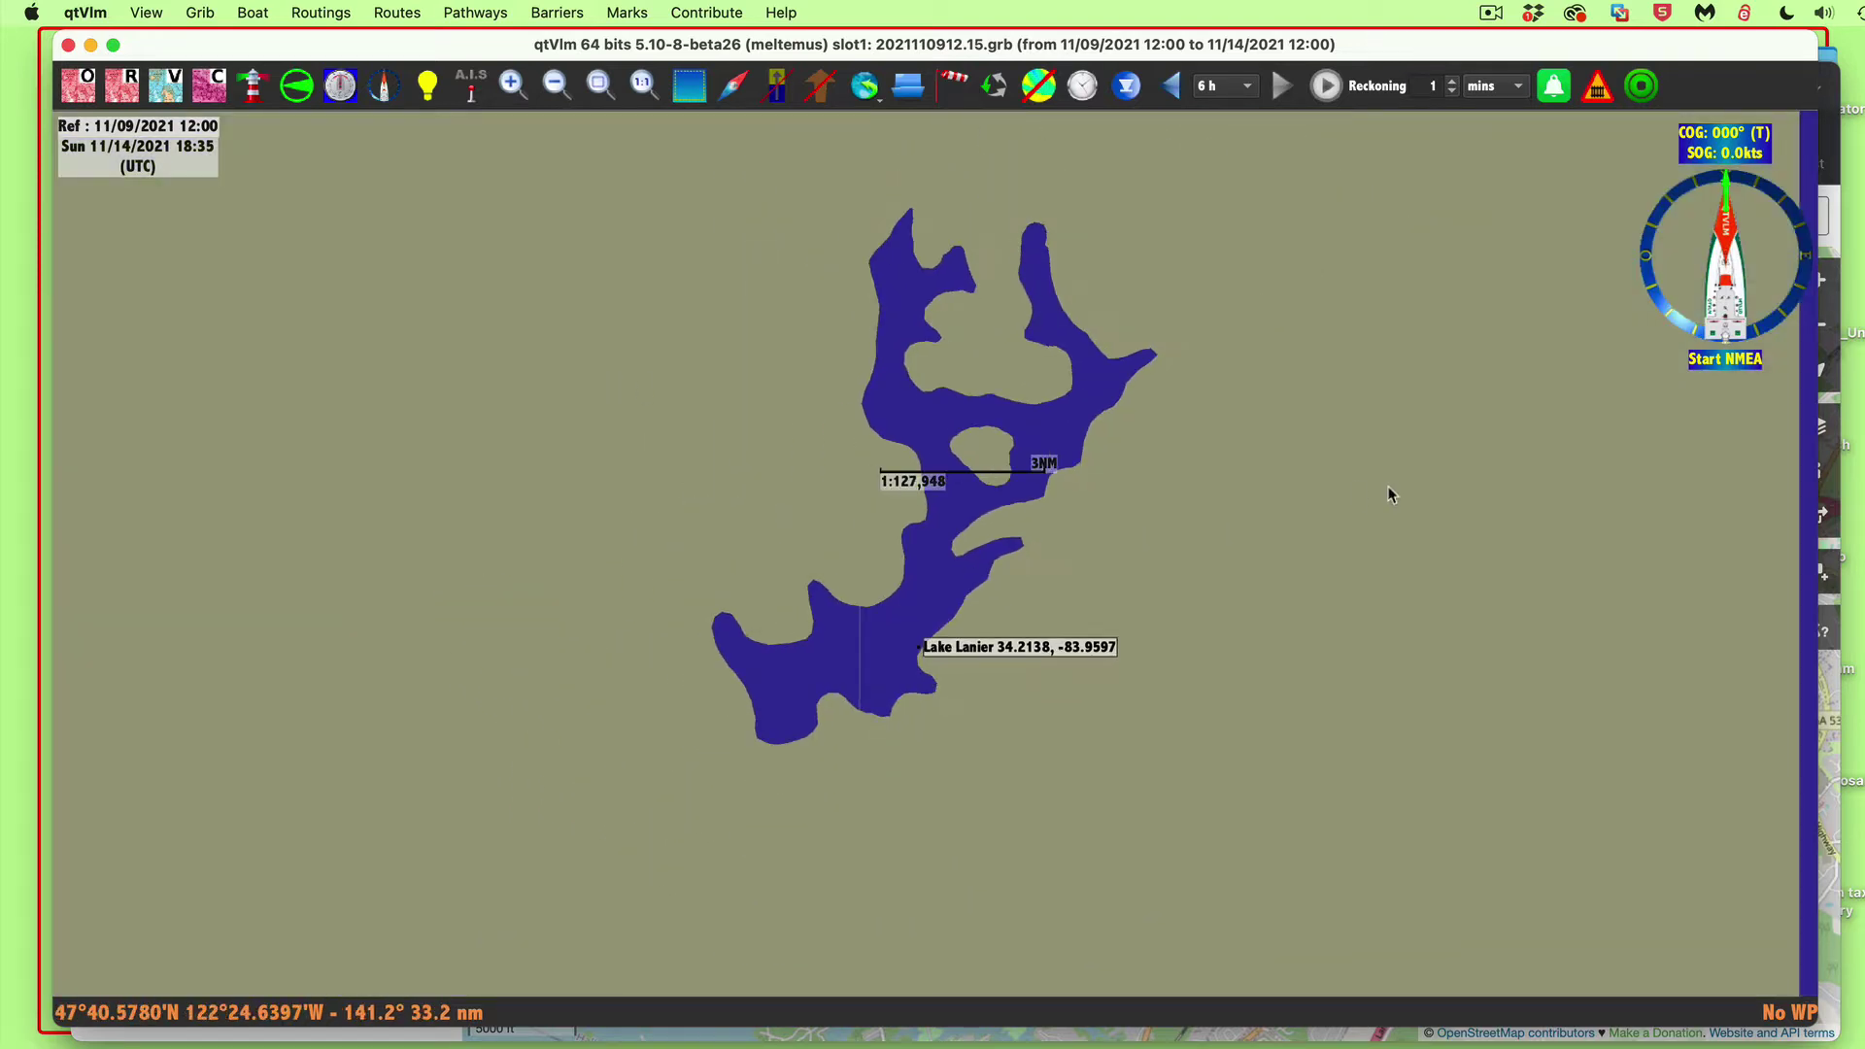
scroll(1379, 466, "down", 1)
scroll(1362, 489, "up", 1)
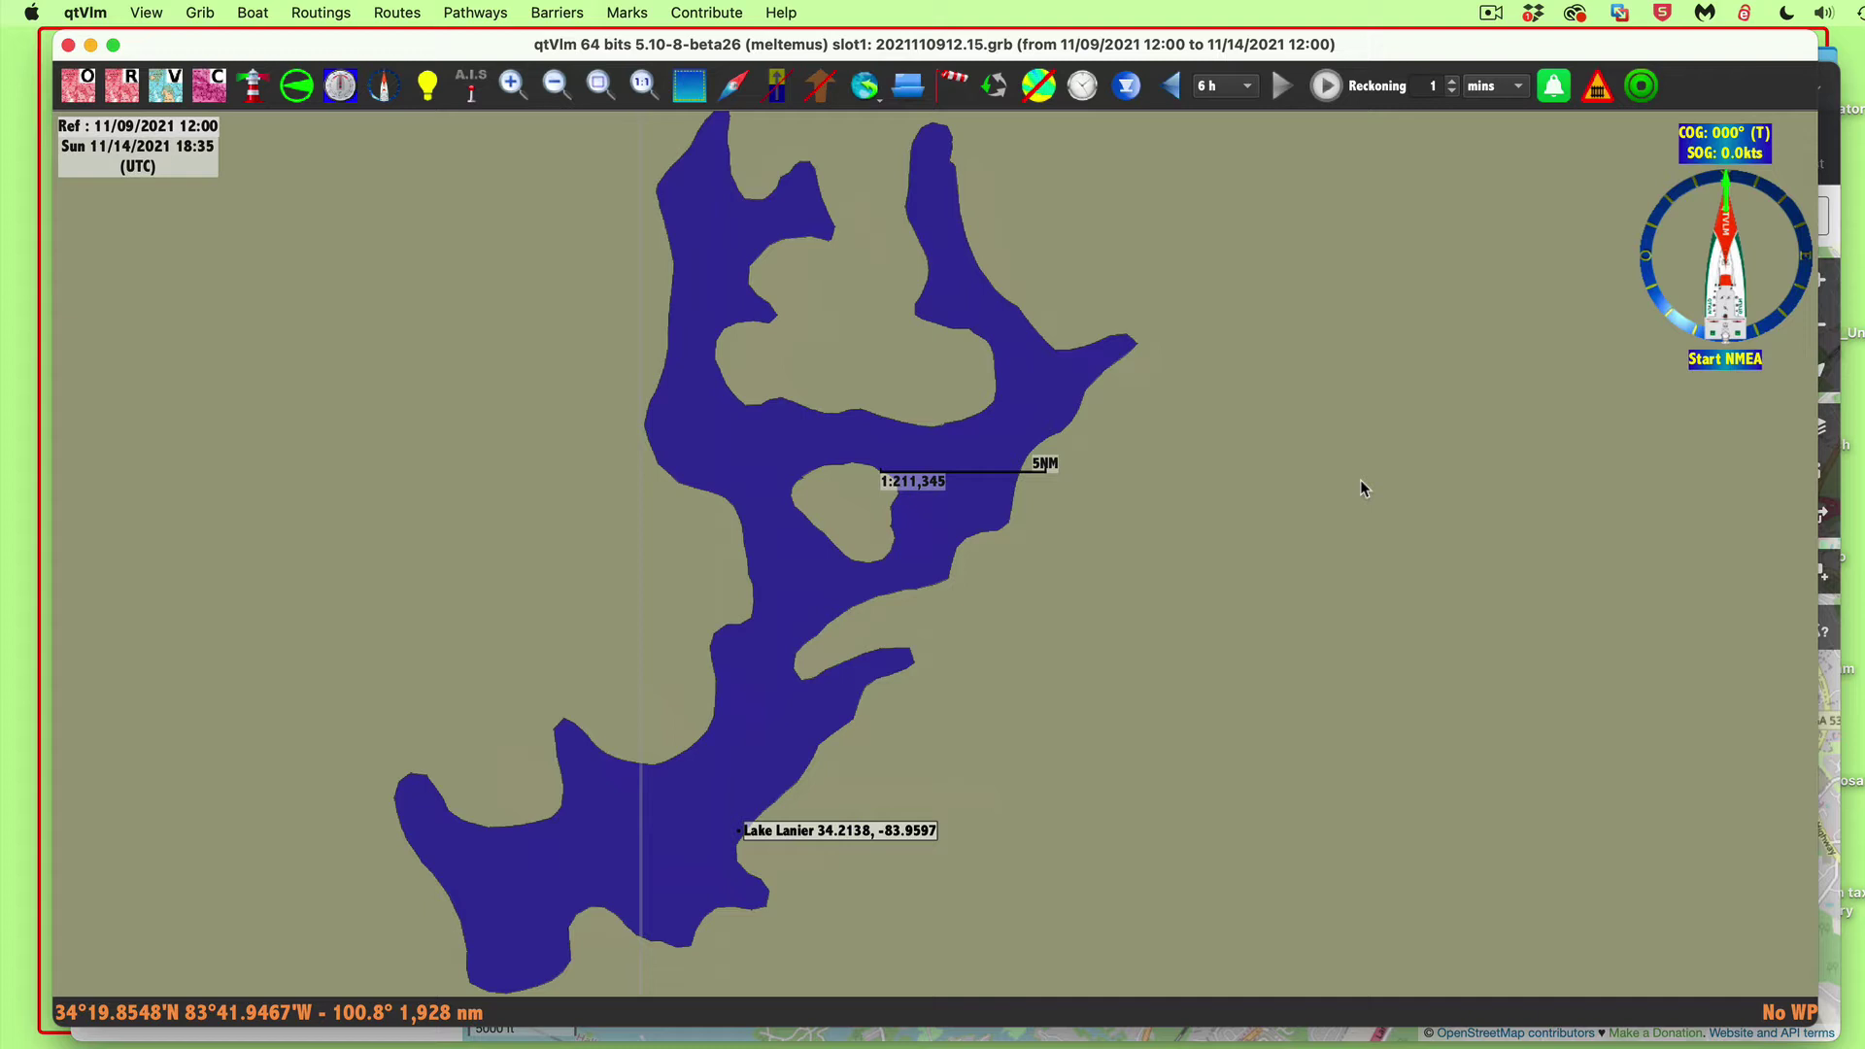
scroll(1330, 483, "down", 1)
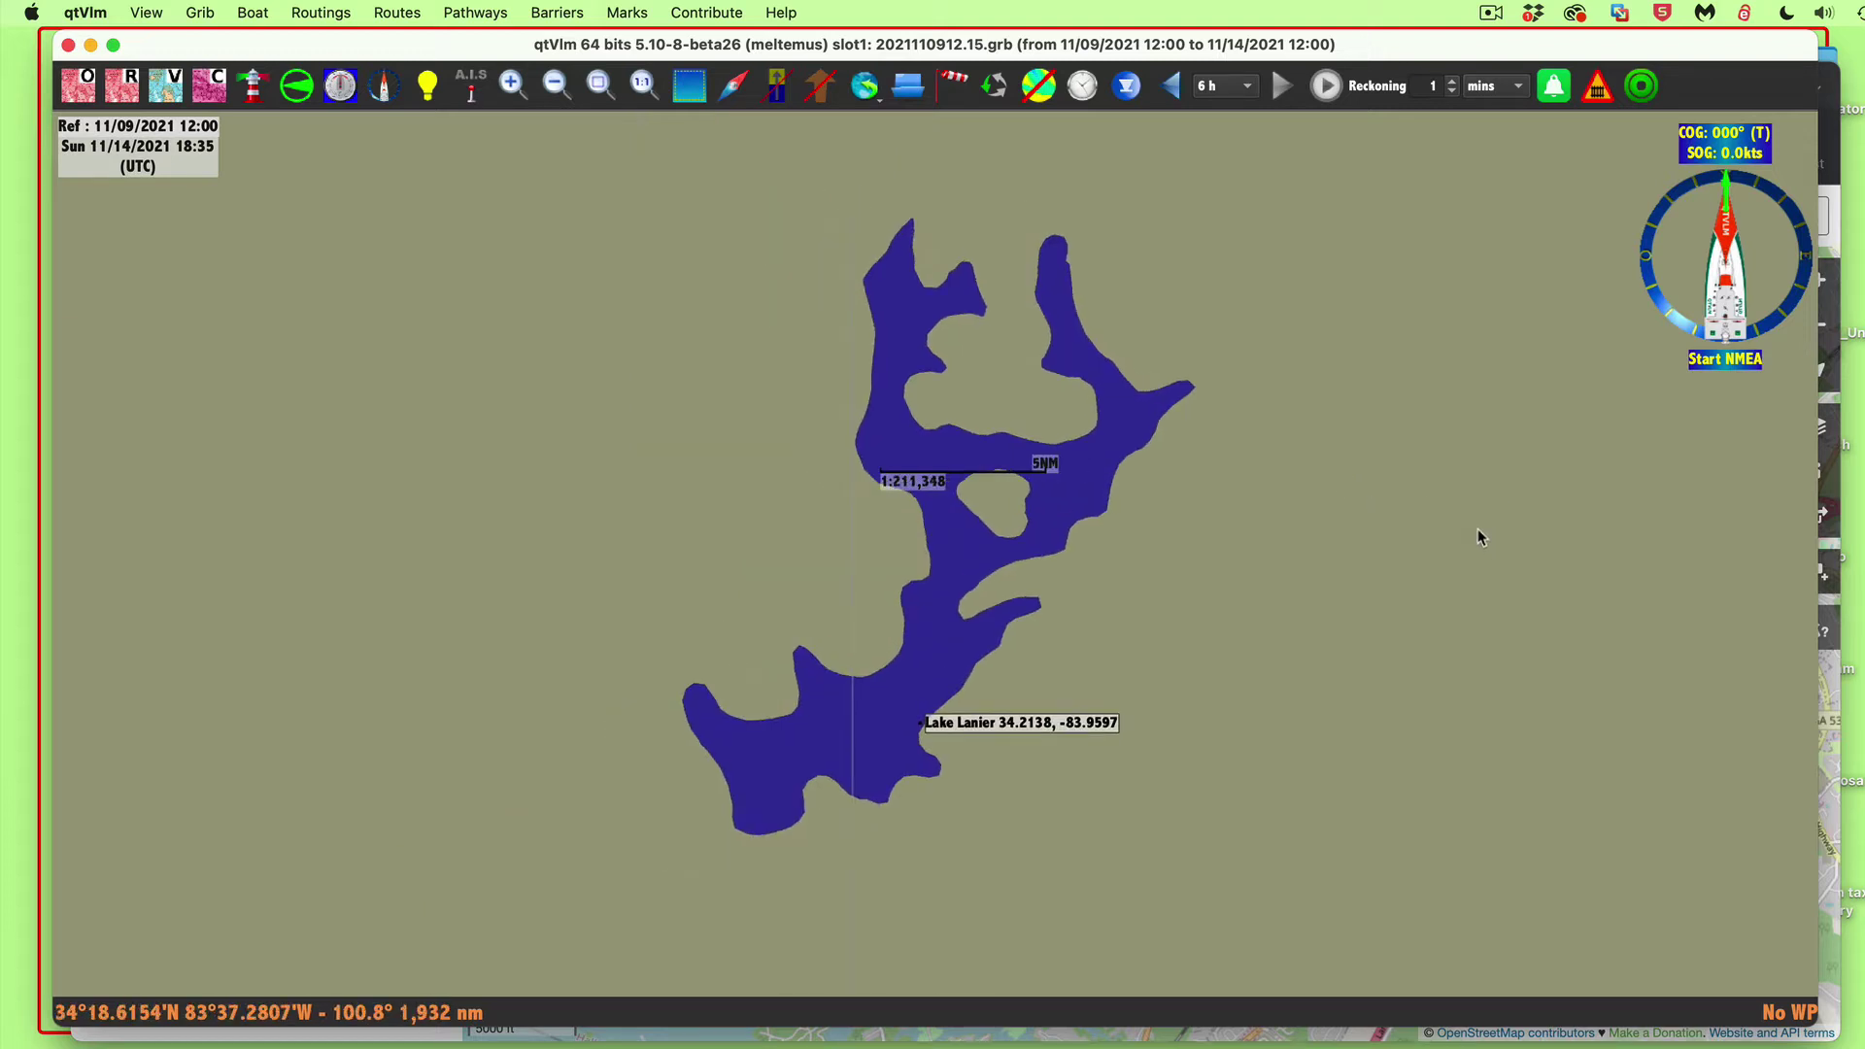
left_click(165, 89)
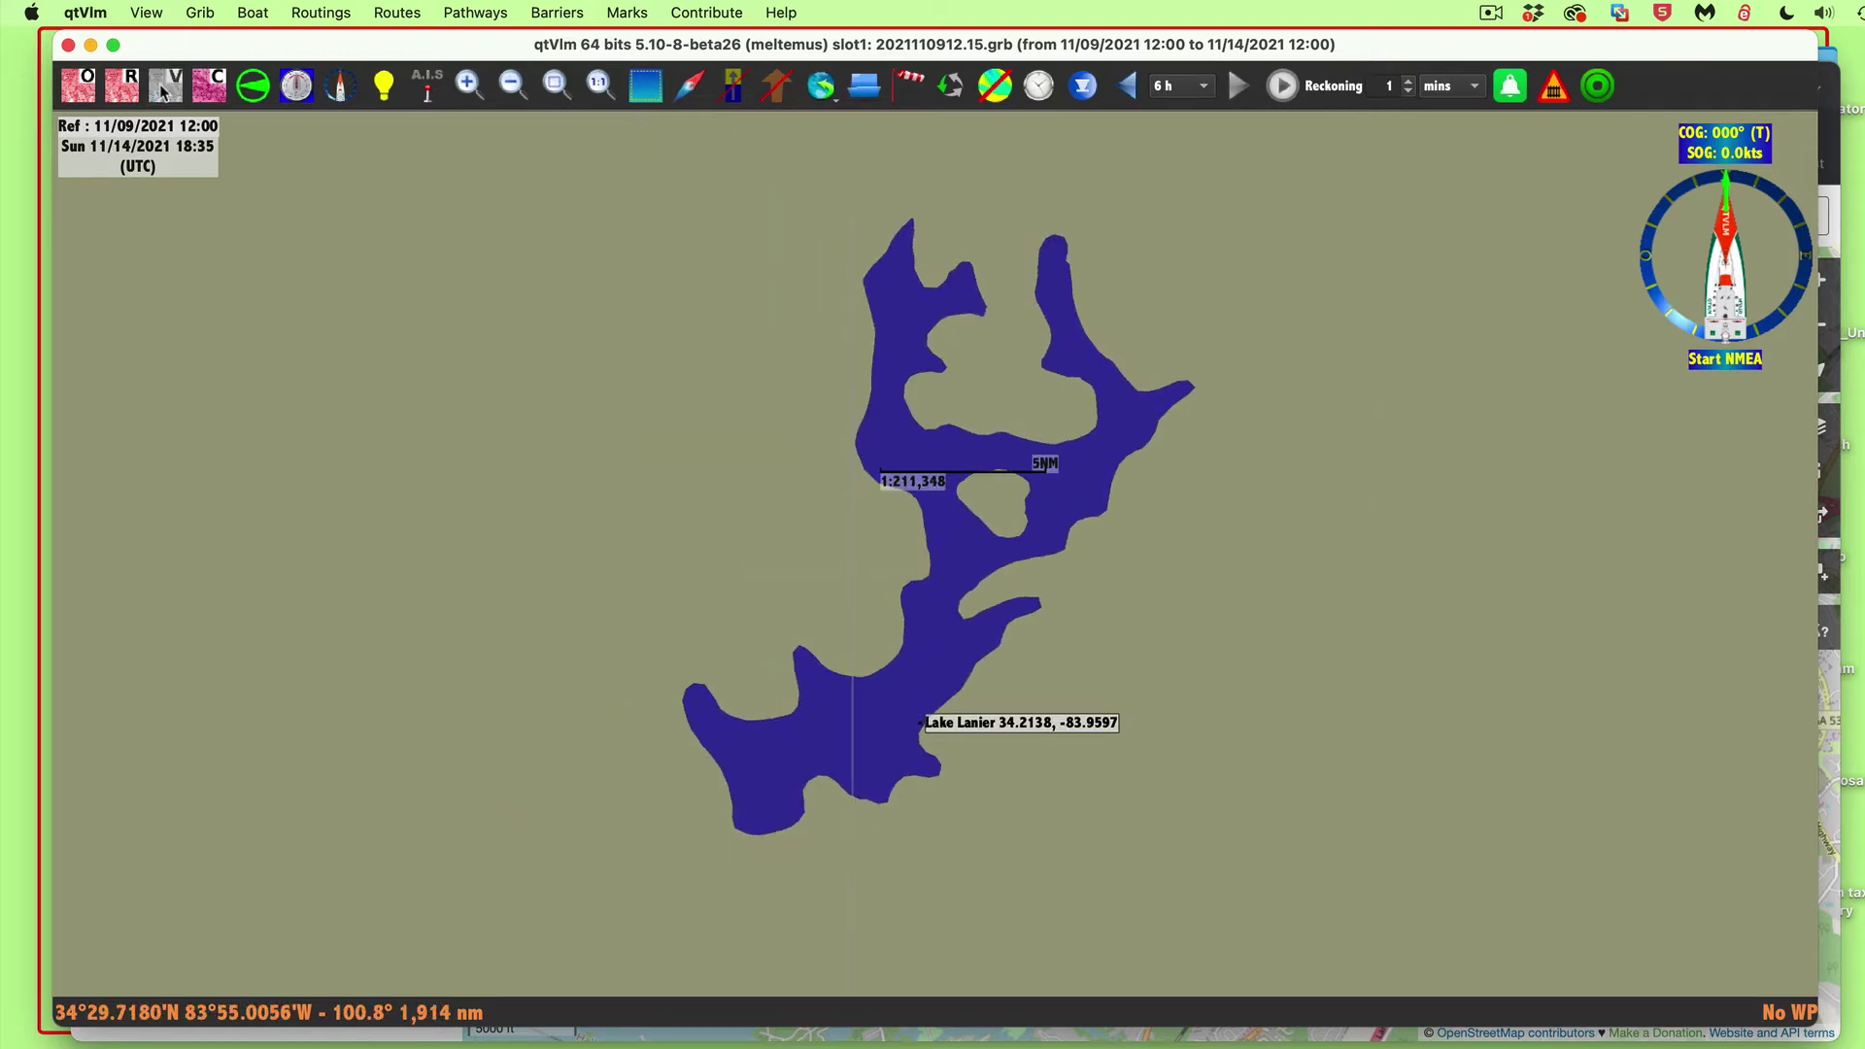
- Turn on the OpenTopoMap online chart and reframe it around Lake Lanier
left_click(84, 90)
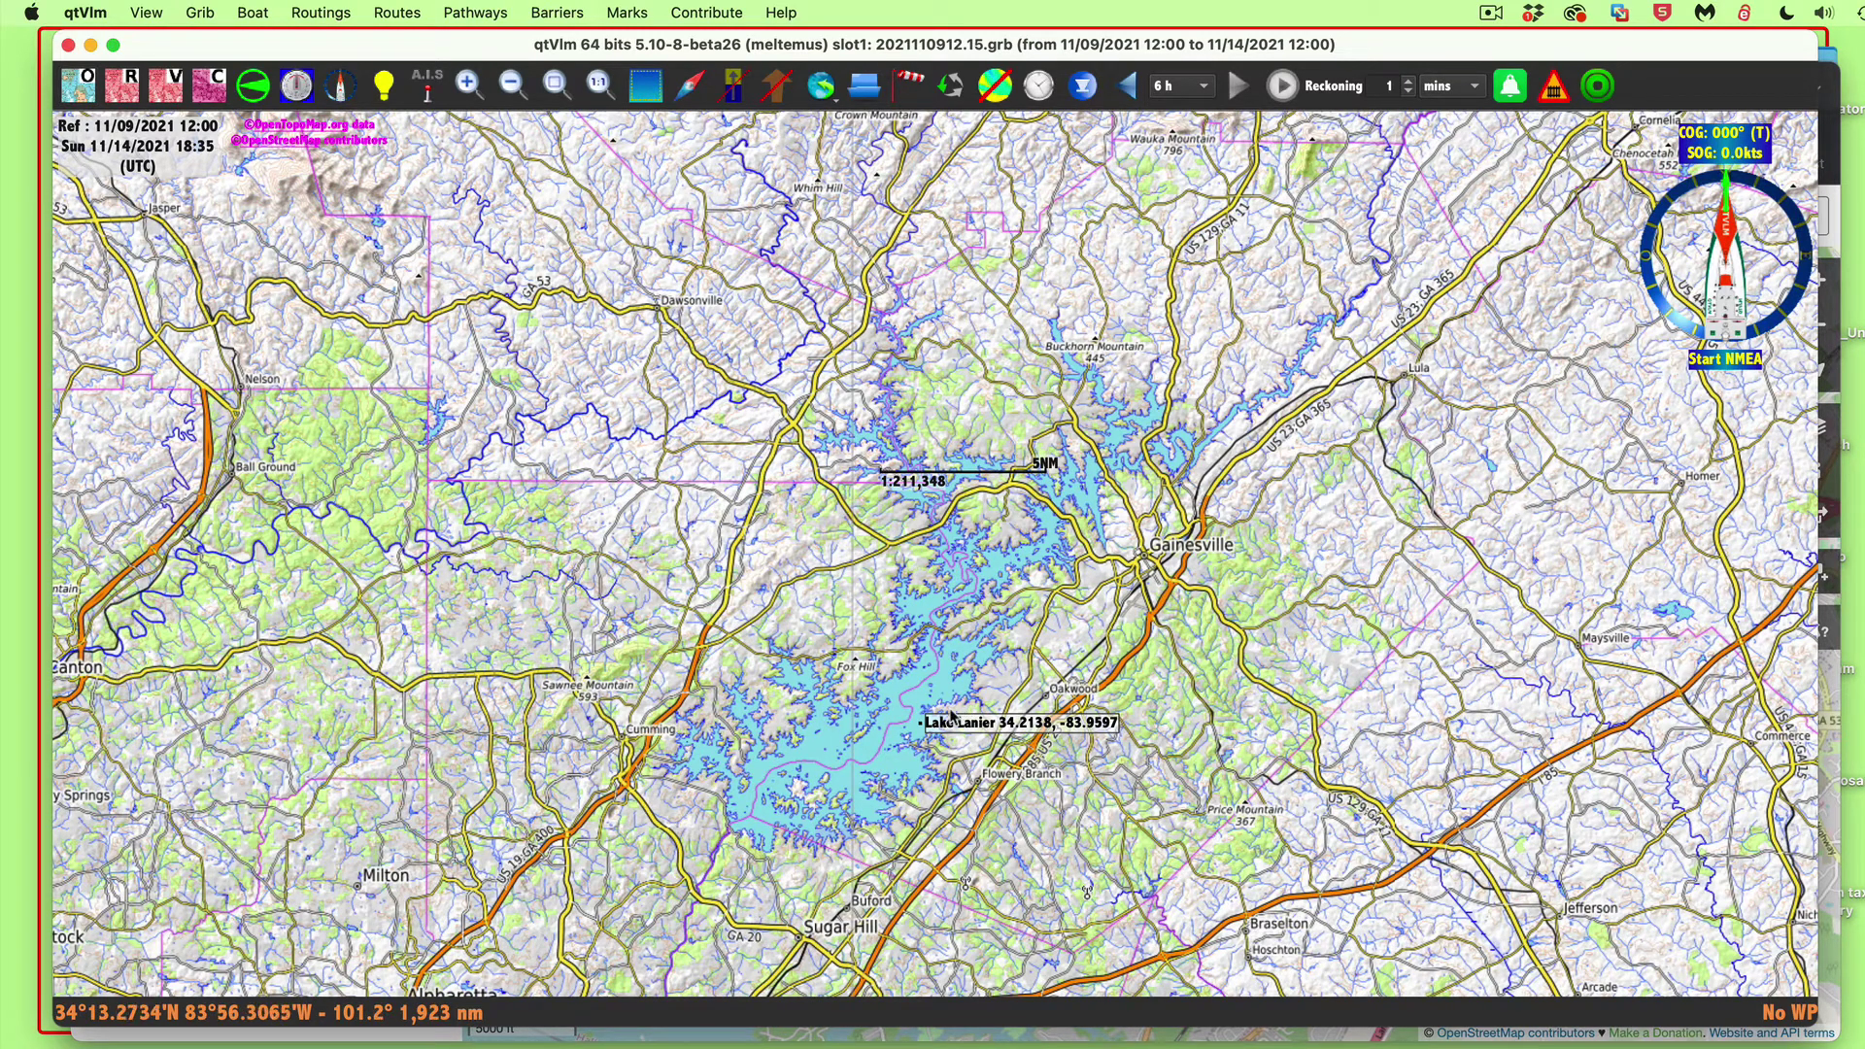
scroll(863, 711, "up", 1)
scroll(862, 712, "up", 2)
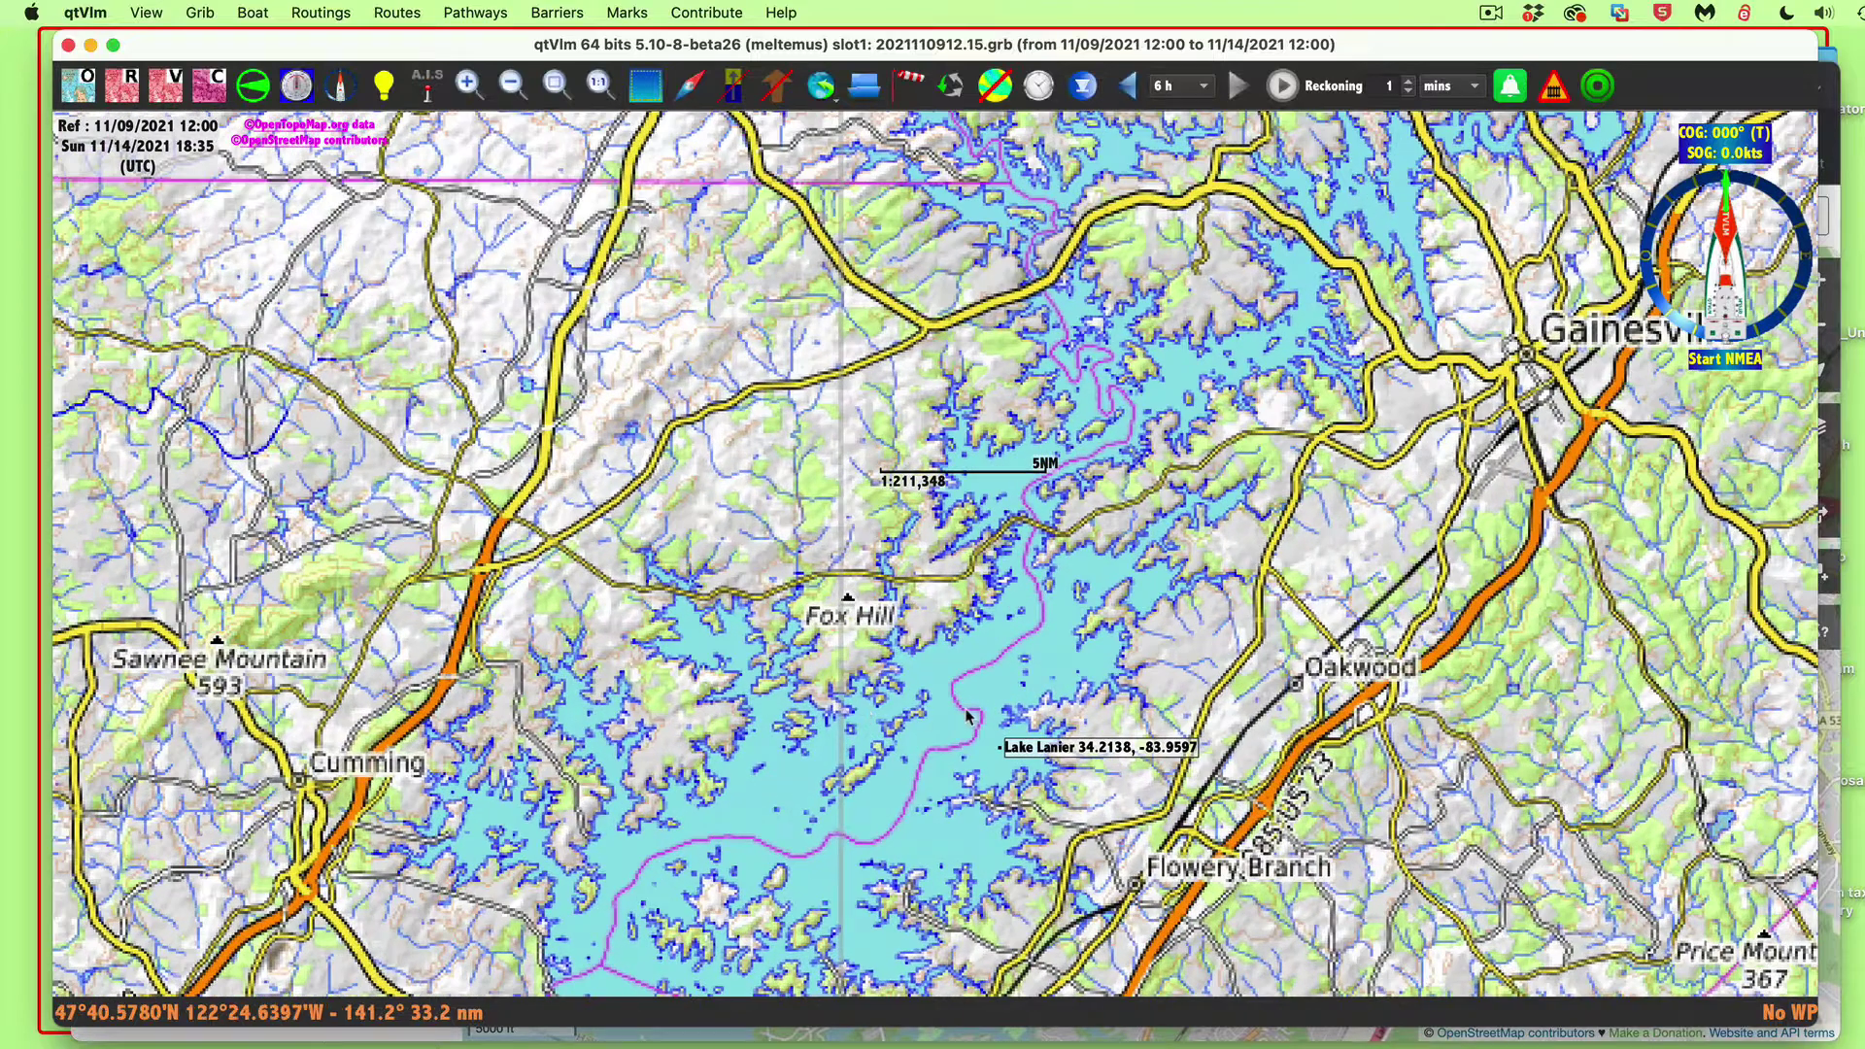
left_click_drag(1019, 689, 1011, 608)
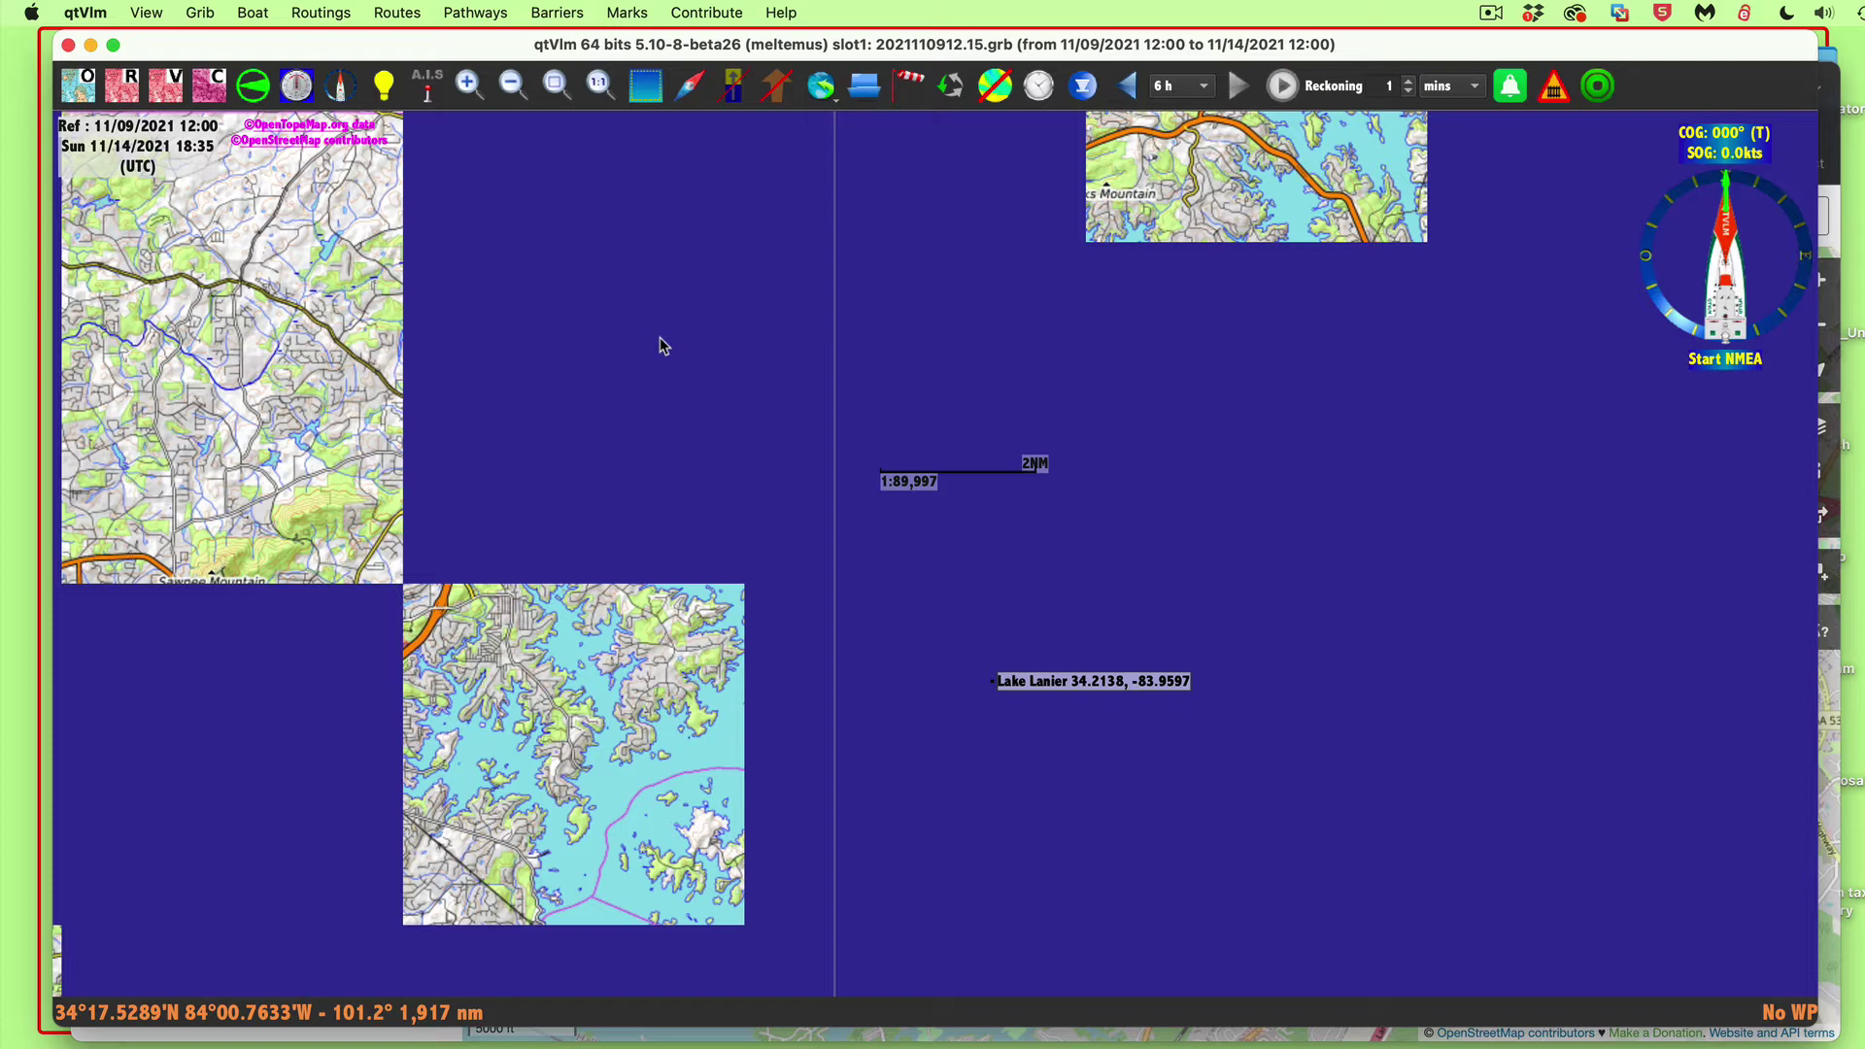
left_click(88, 14)
left_click(100, 90)
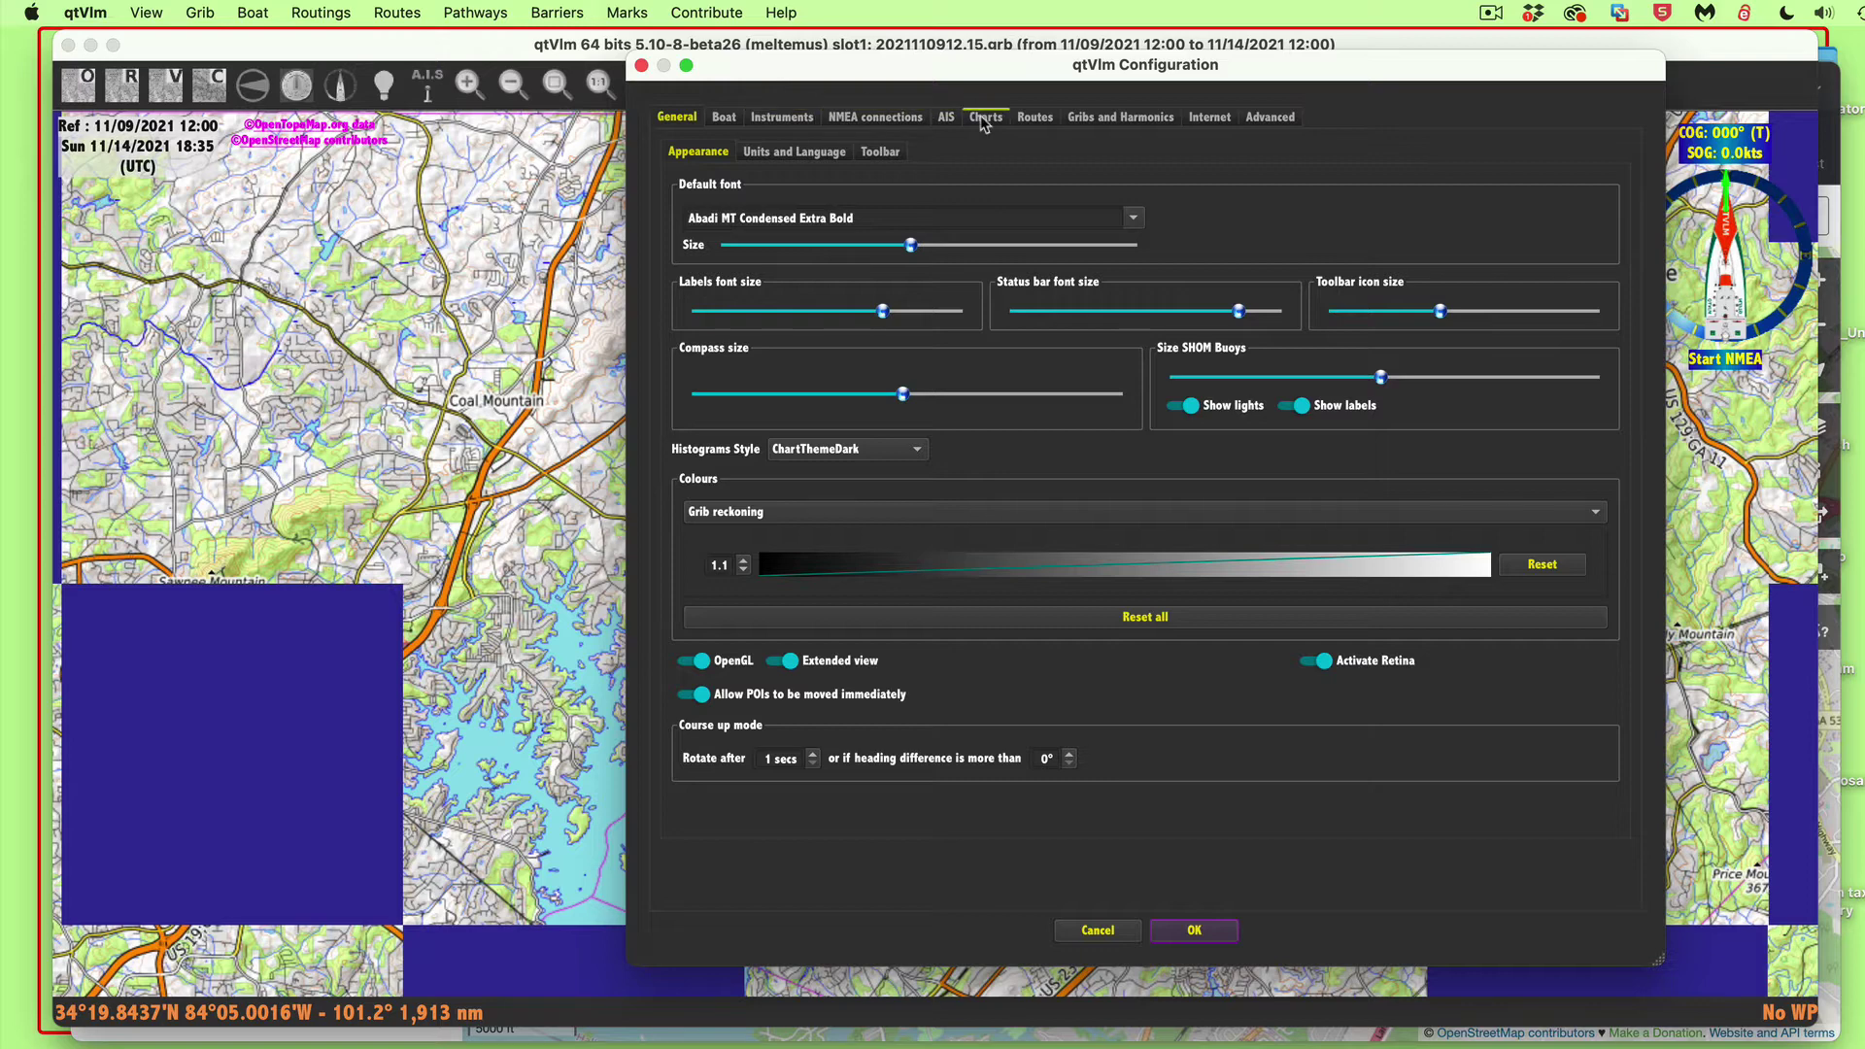
left_click(983, 117)
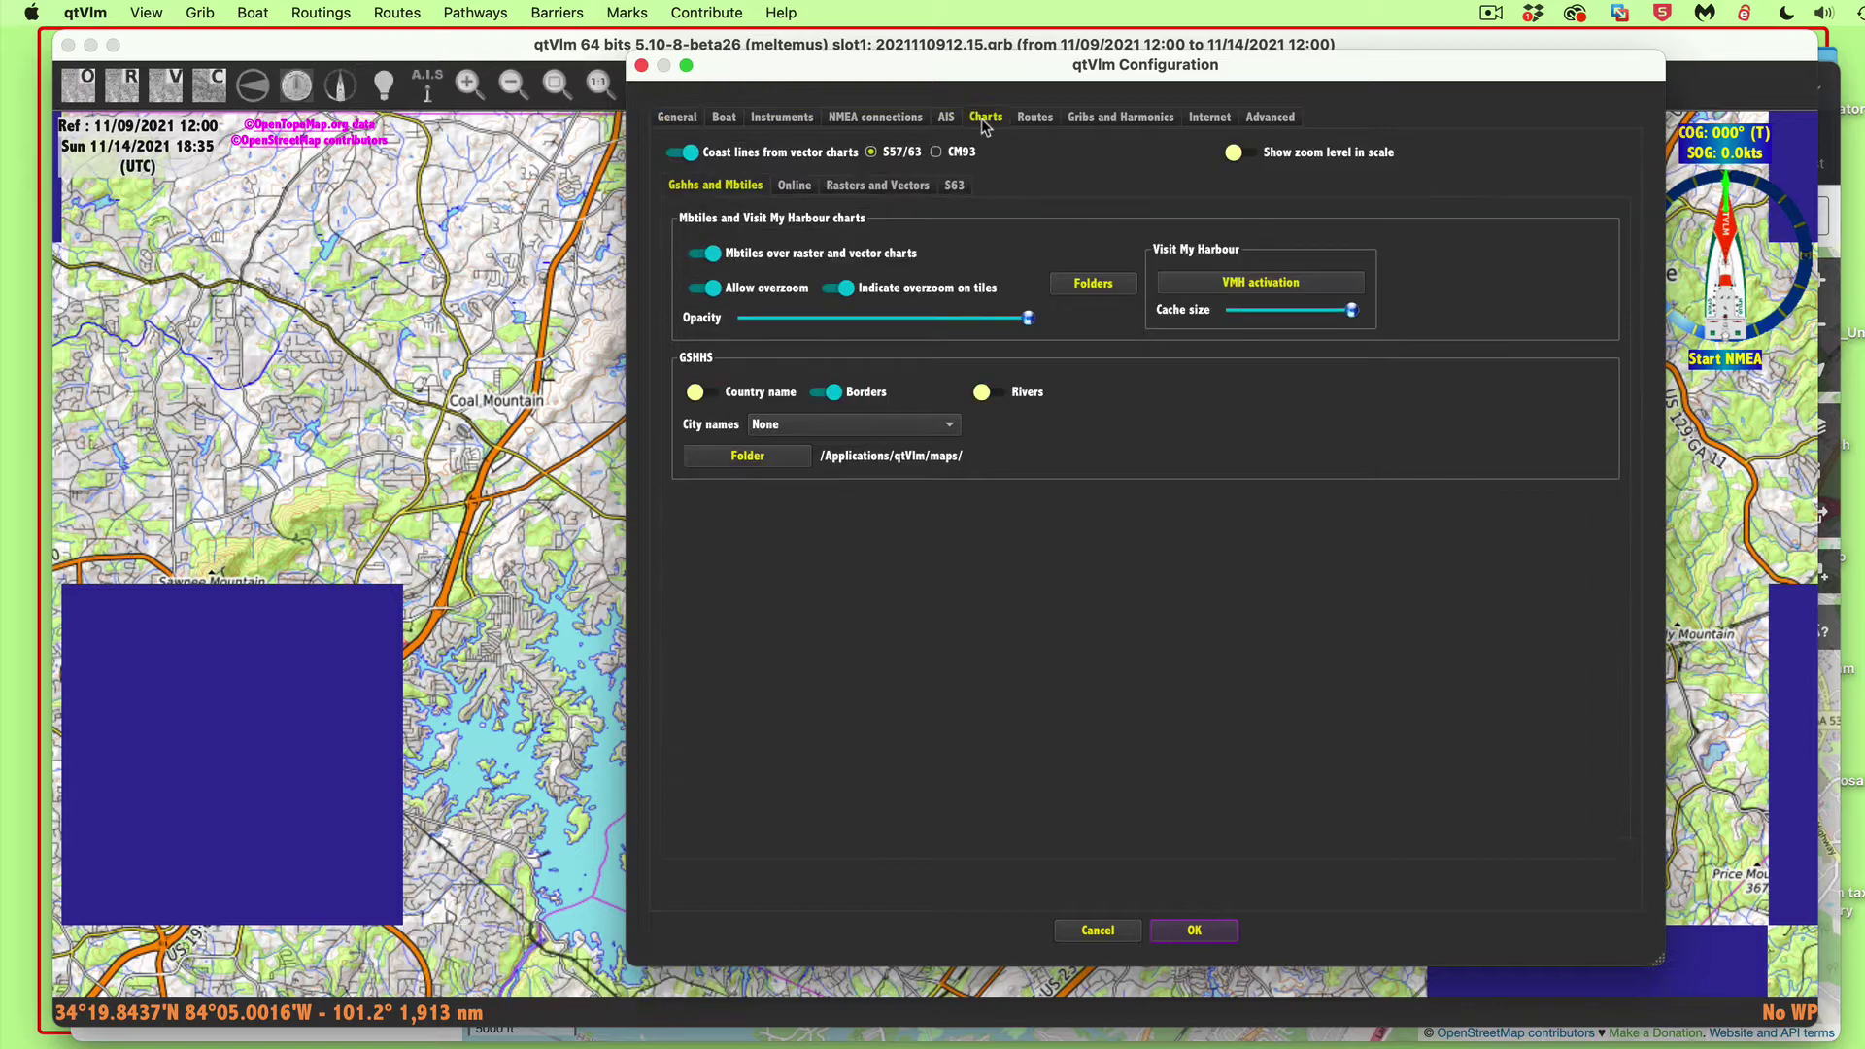
left_click(795, 187)
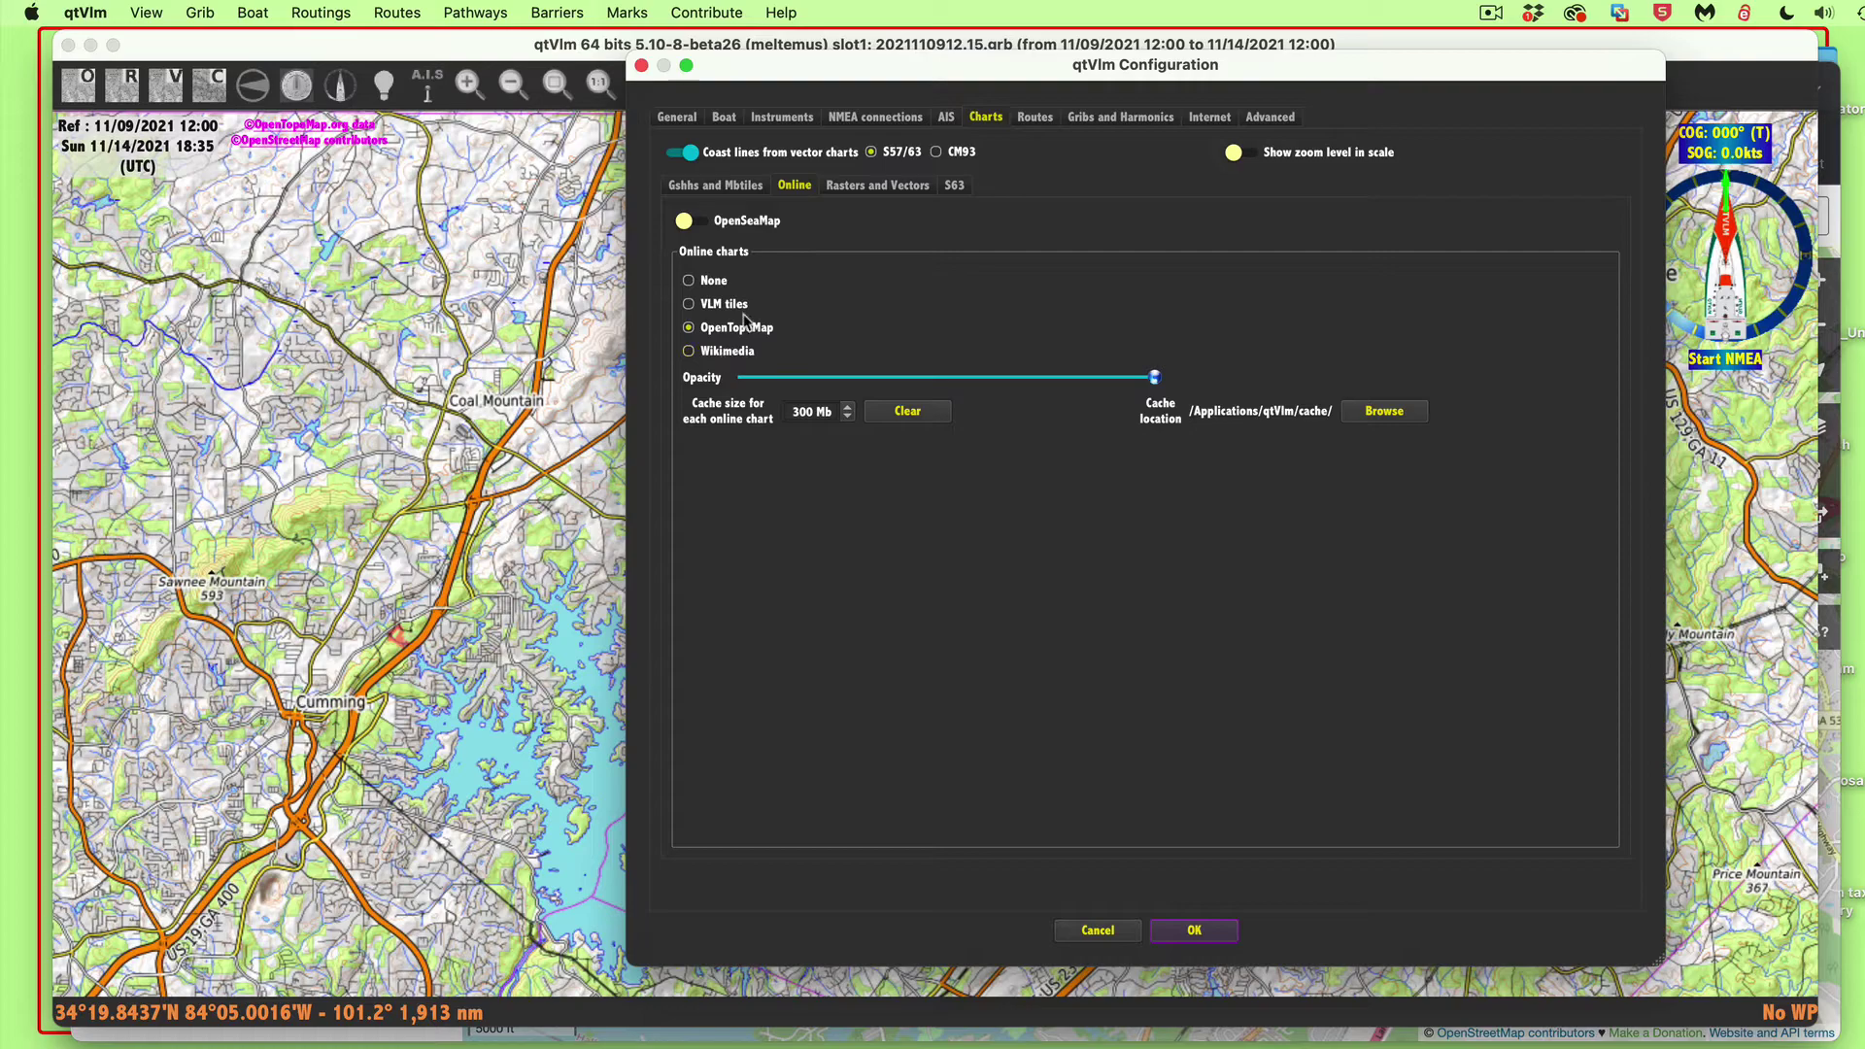
left_click(1192, 930)
left_click_drag(855, 634, 1026, 456)
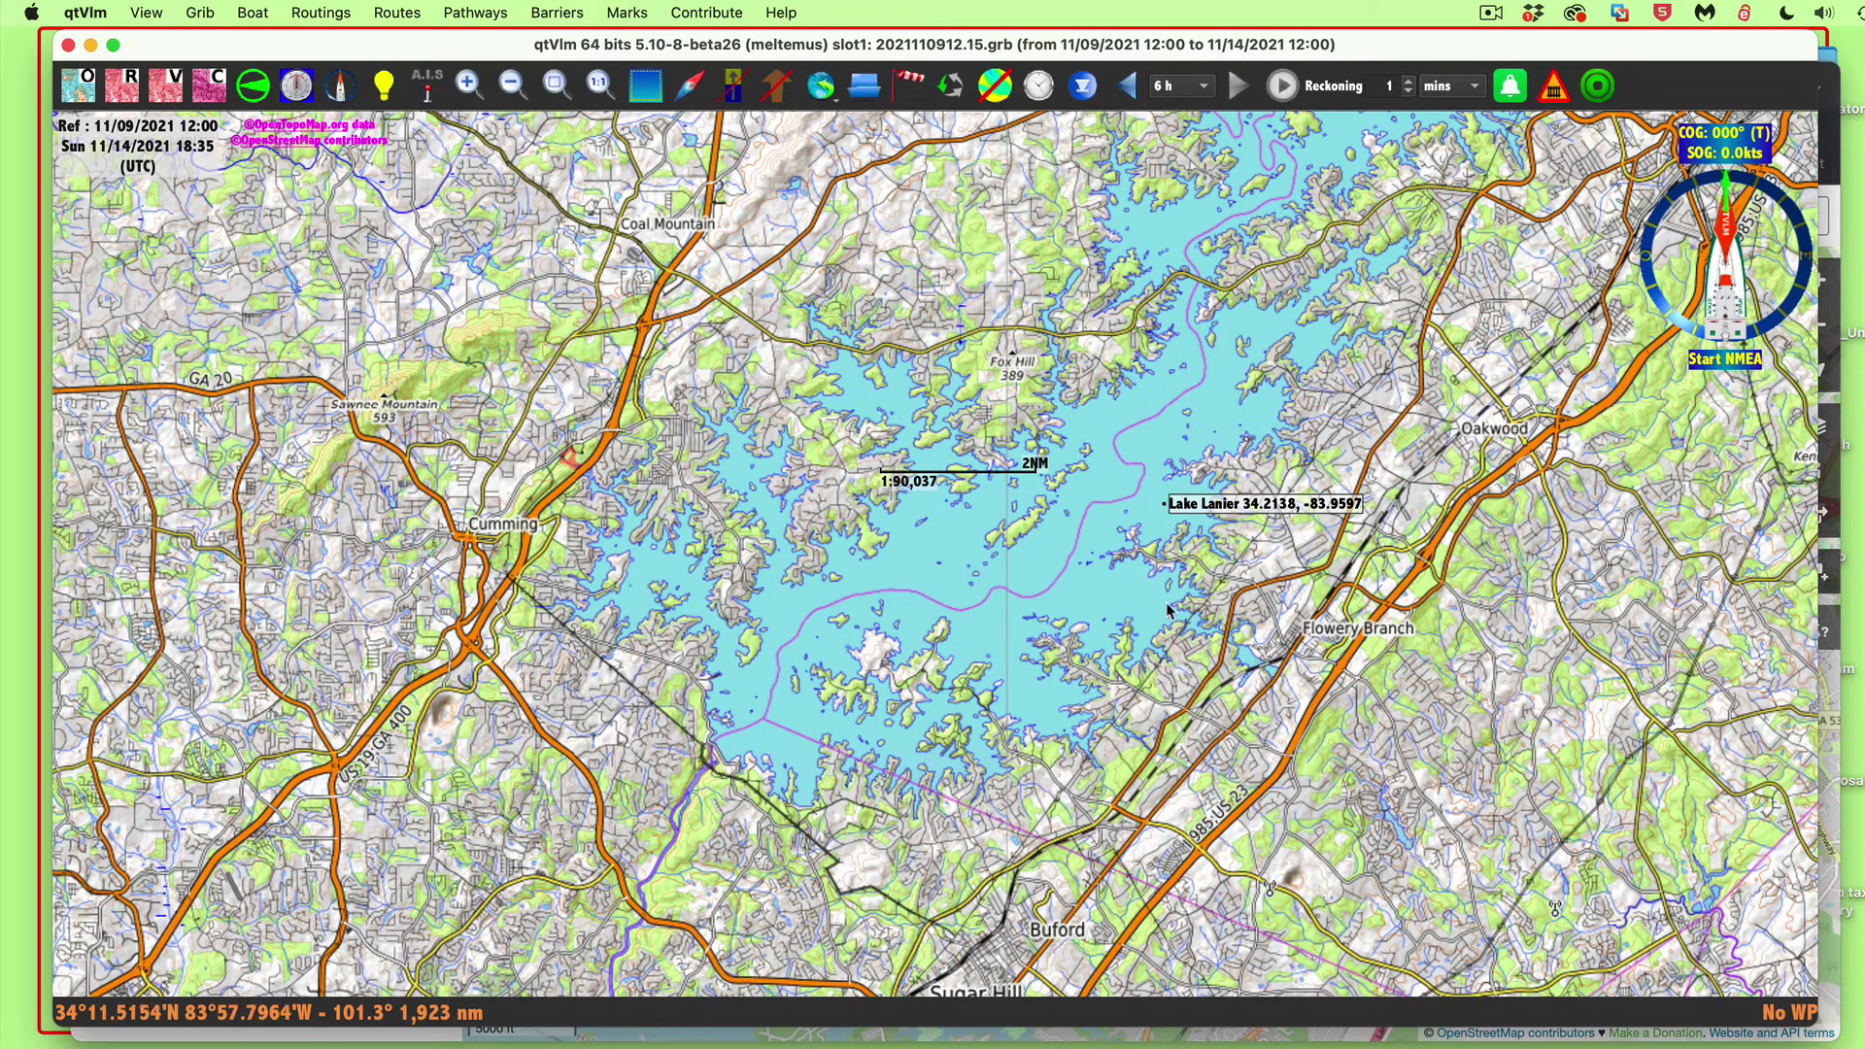
- Zoom in on Lake Lanier's eastern shore around Loch Arbor and Misty Cove
scroll(1168, 608, "up", 1)
scroll(1166, 607, "up", 5)
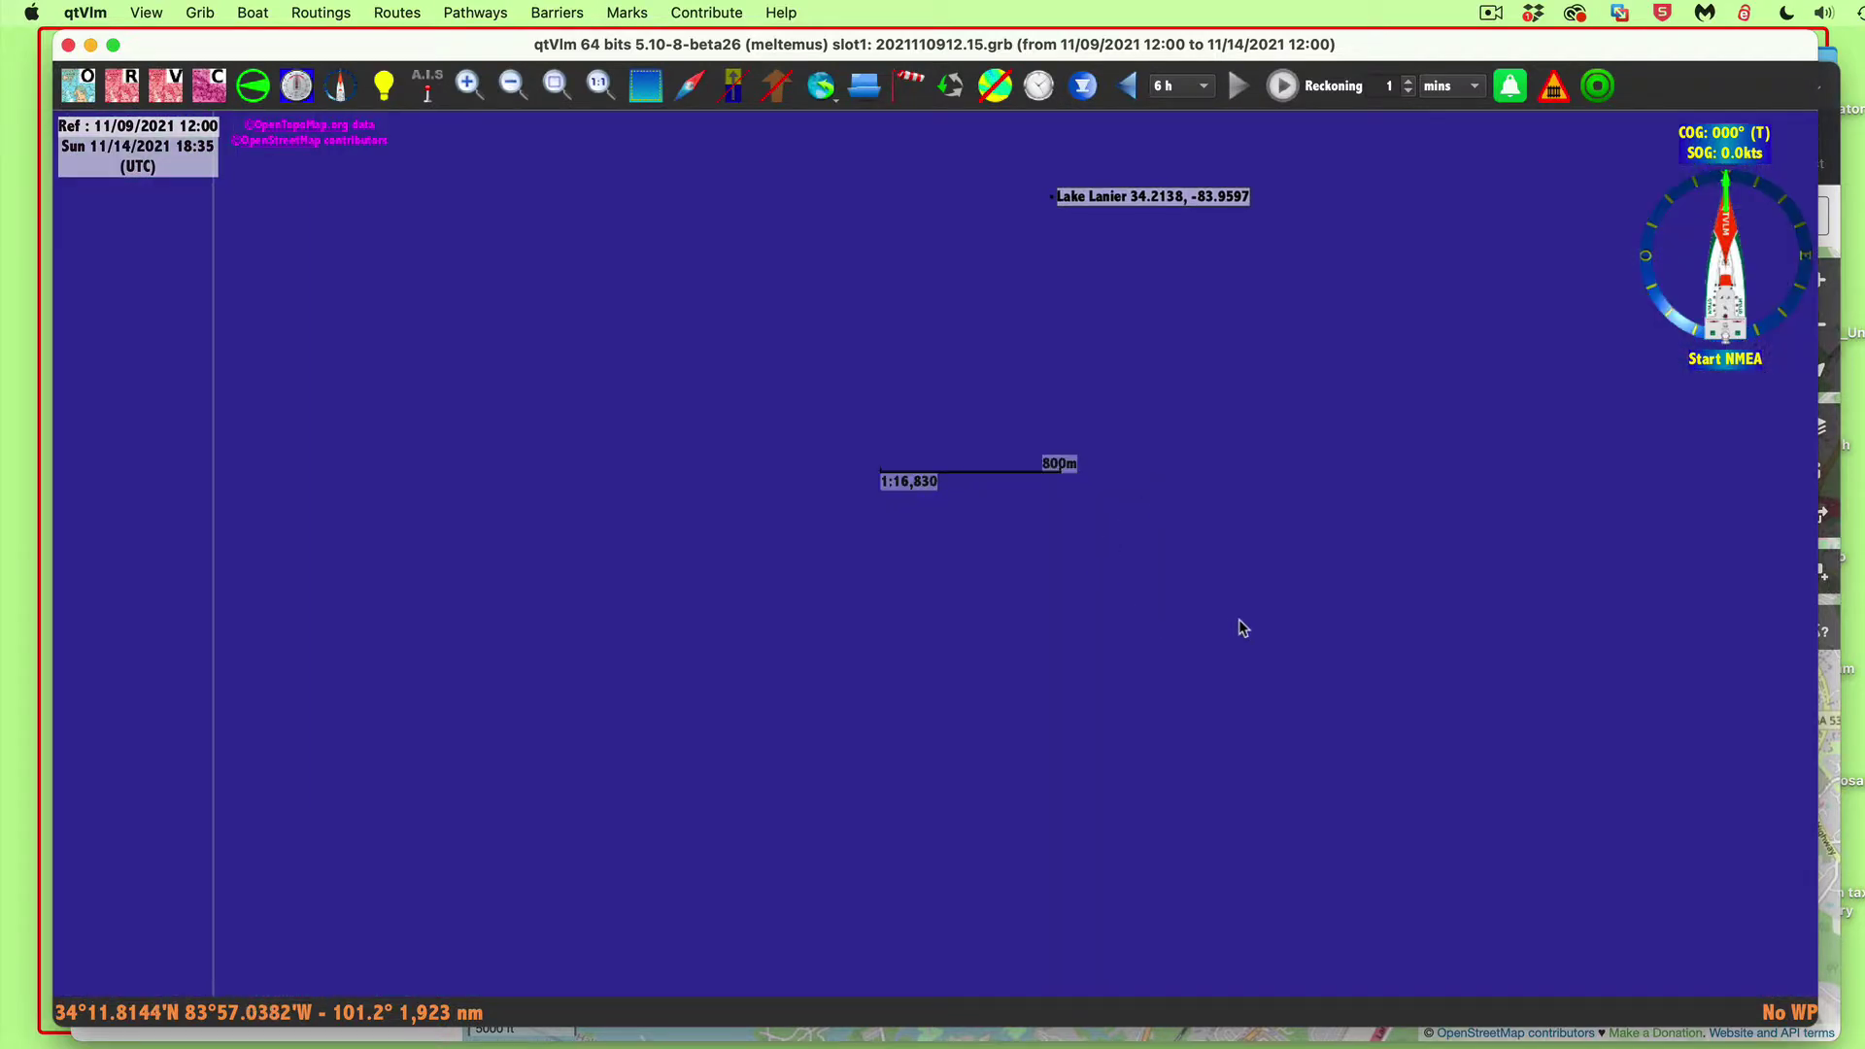
scroll(1166, 600, "up", 1)
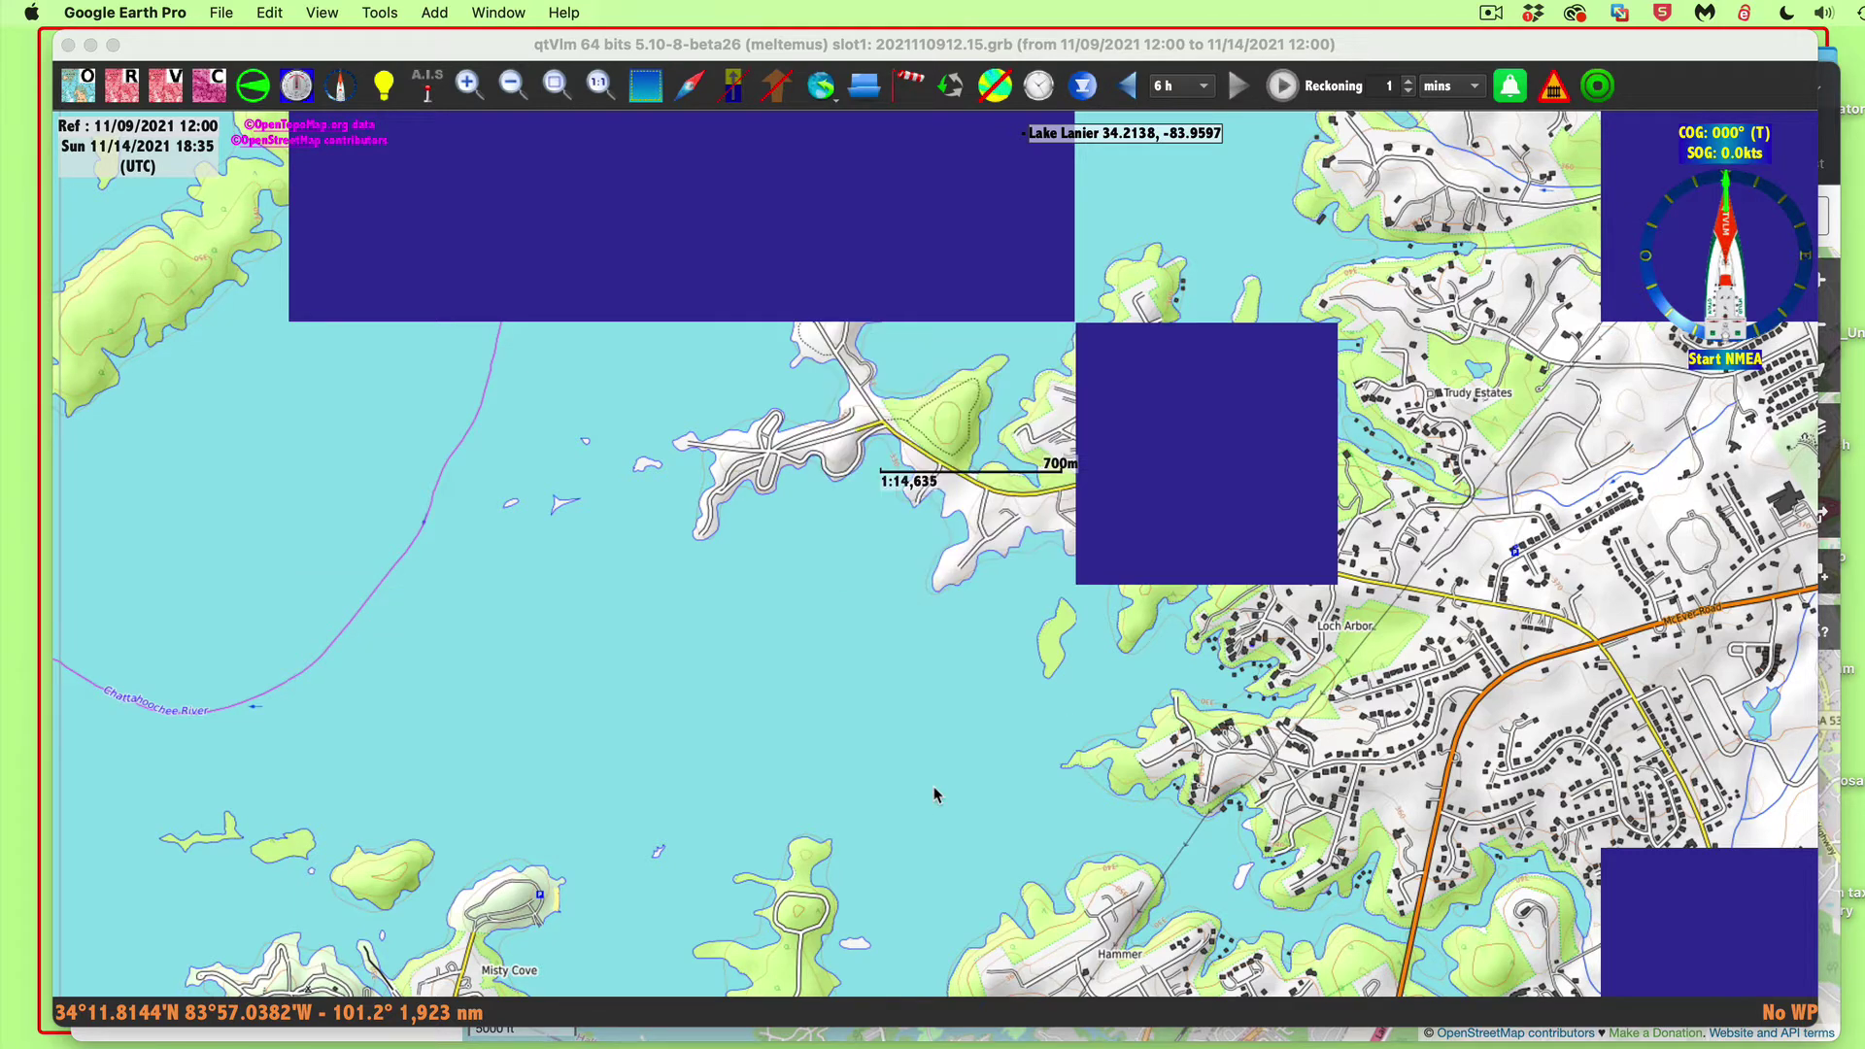
left_click(791, 701)
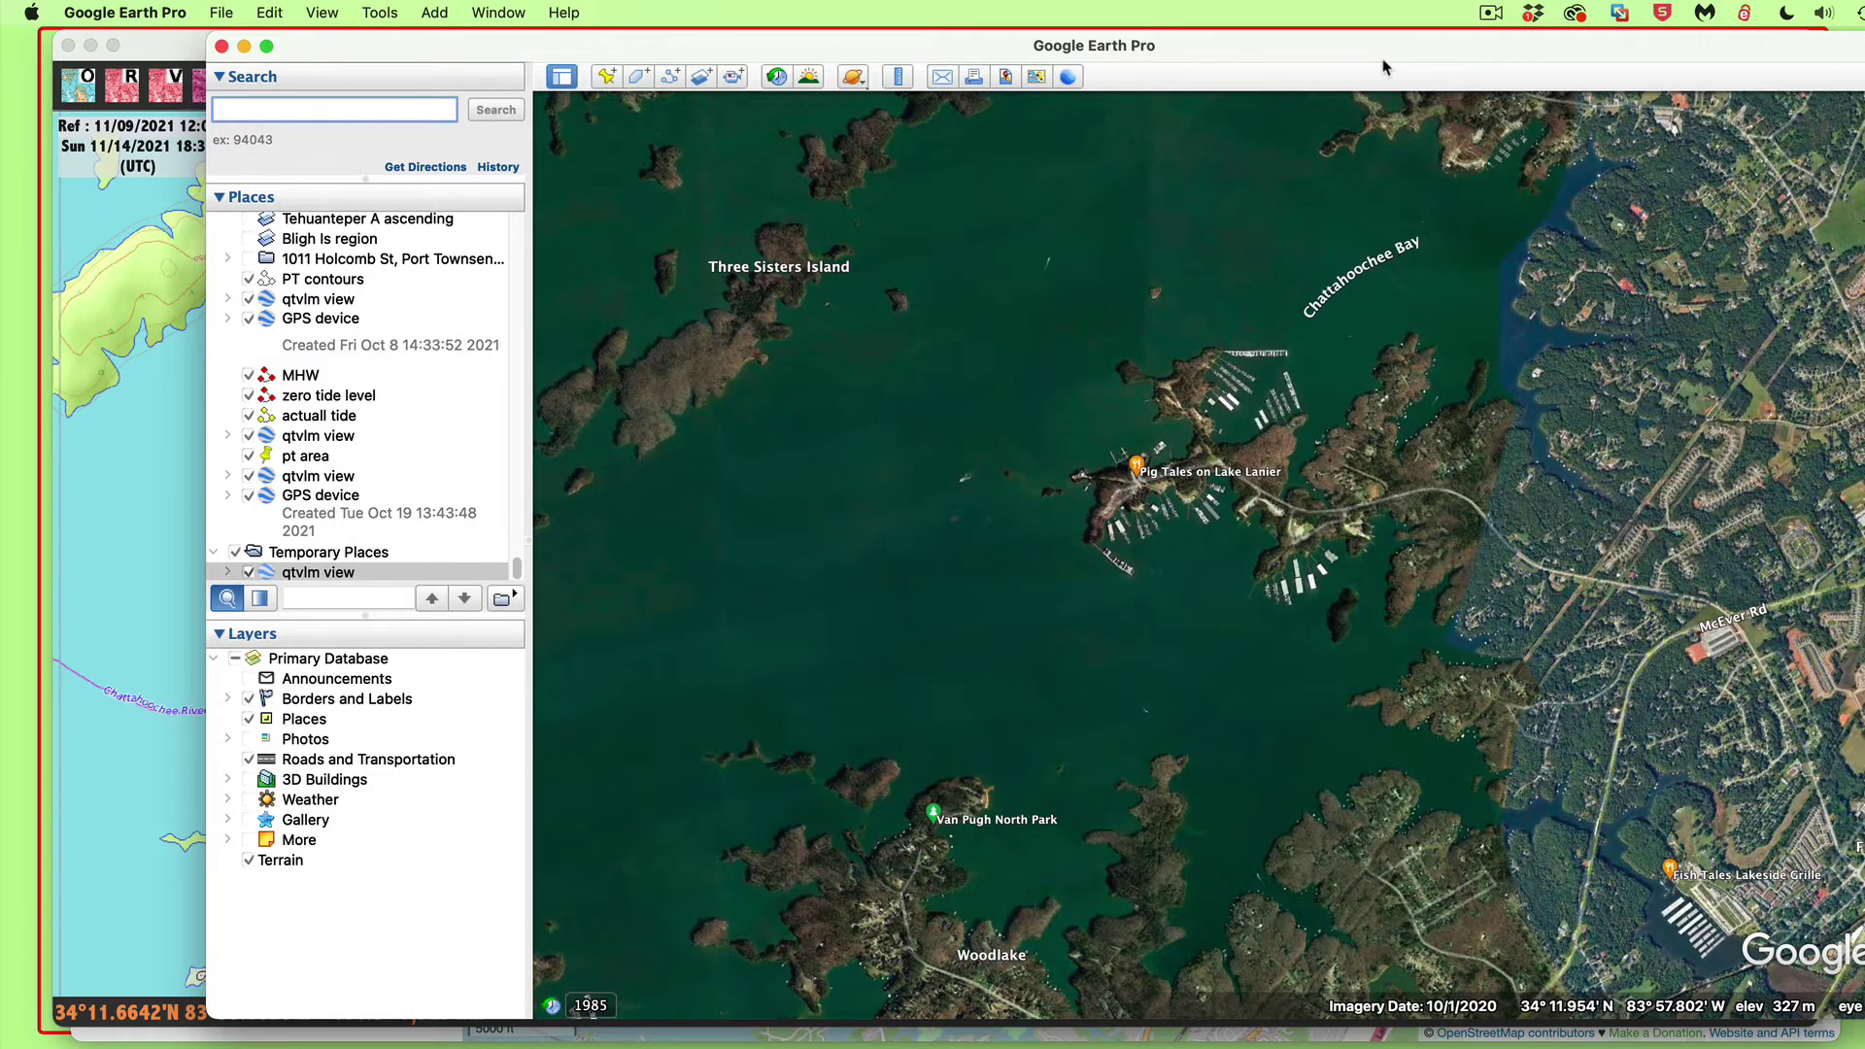
left_click_drag(1392, 60, 1224, 57)
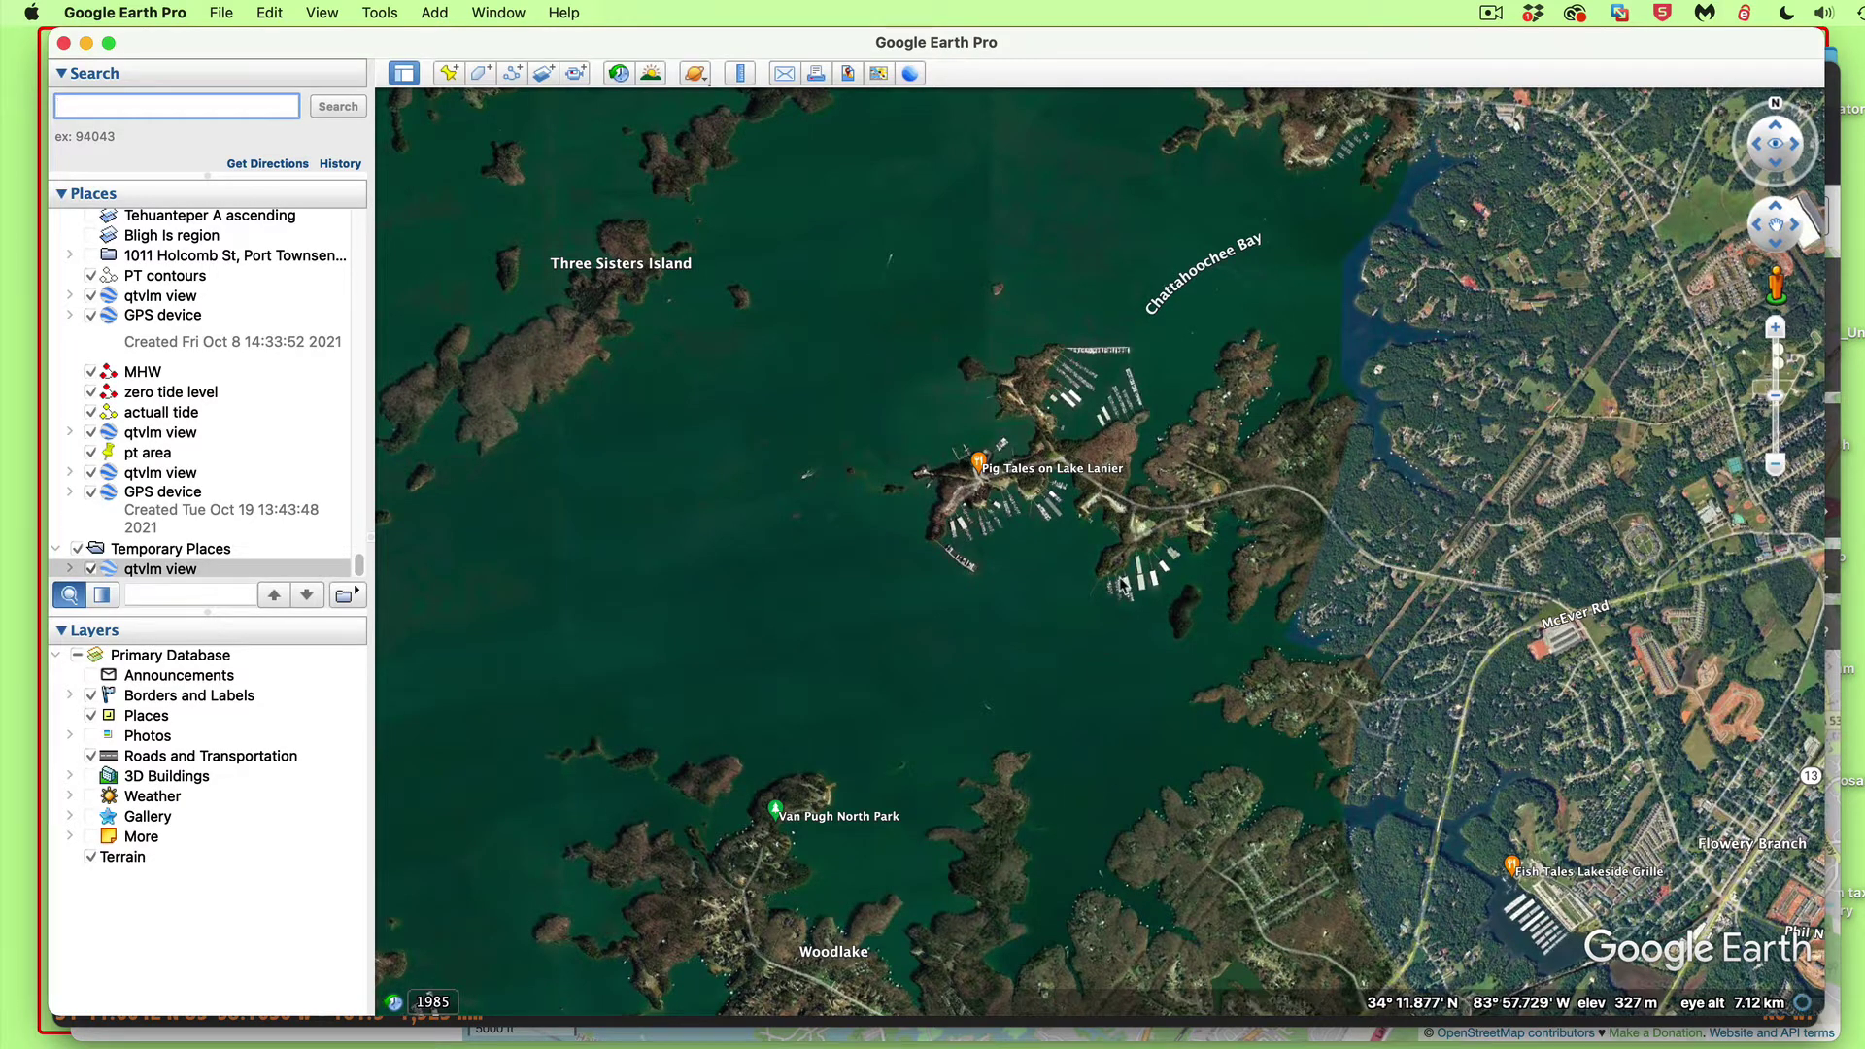
- Search vector chart objects for 'shilshole' and centre on Shilshole Bay Breakwater Light 3
key("super+m")
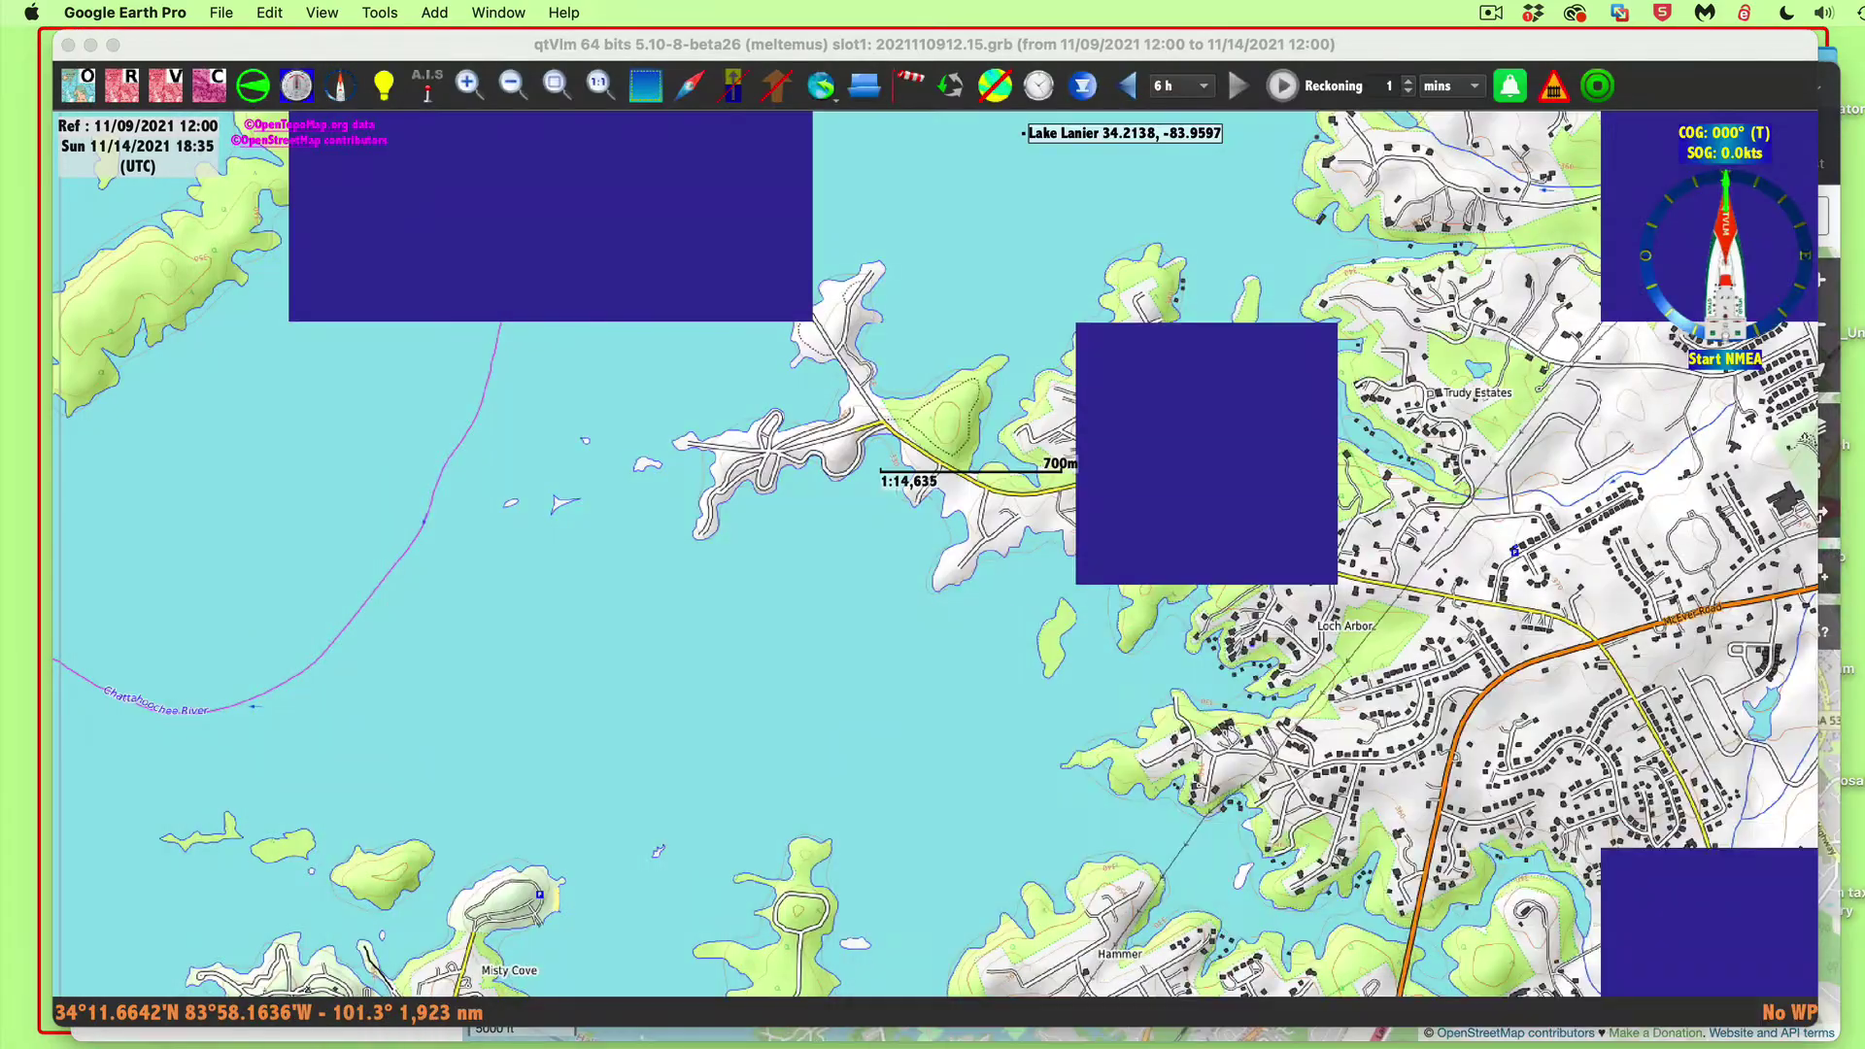
left_click(765, 782)
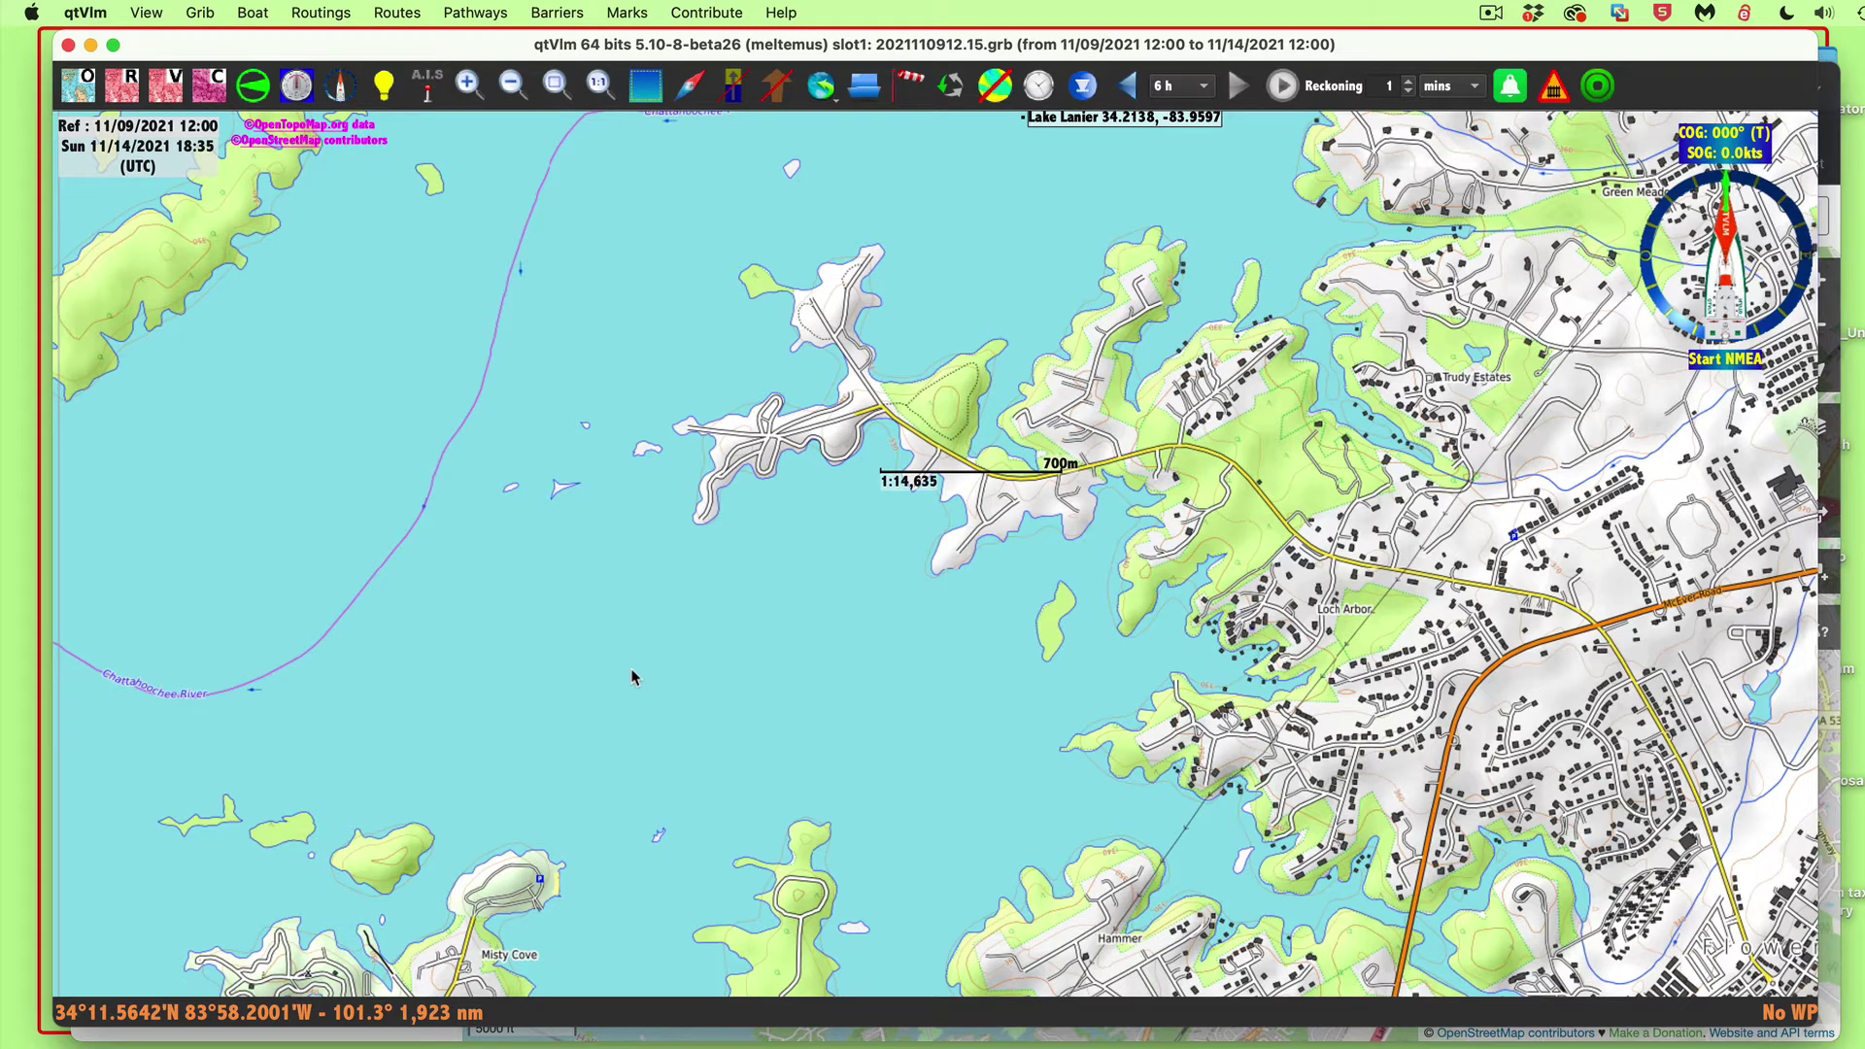
key("super+f")
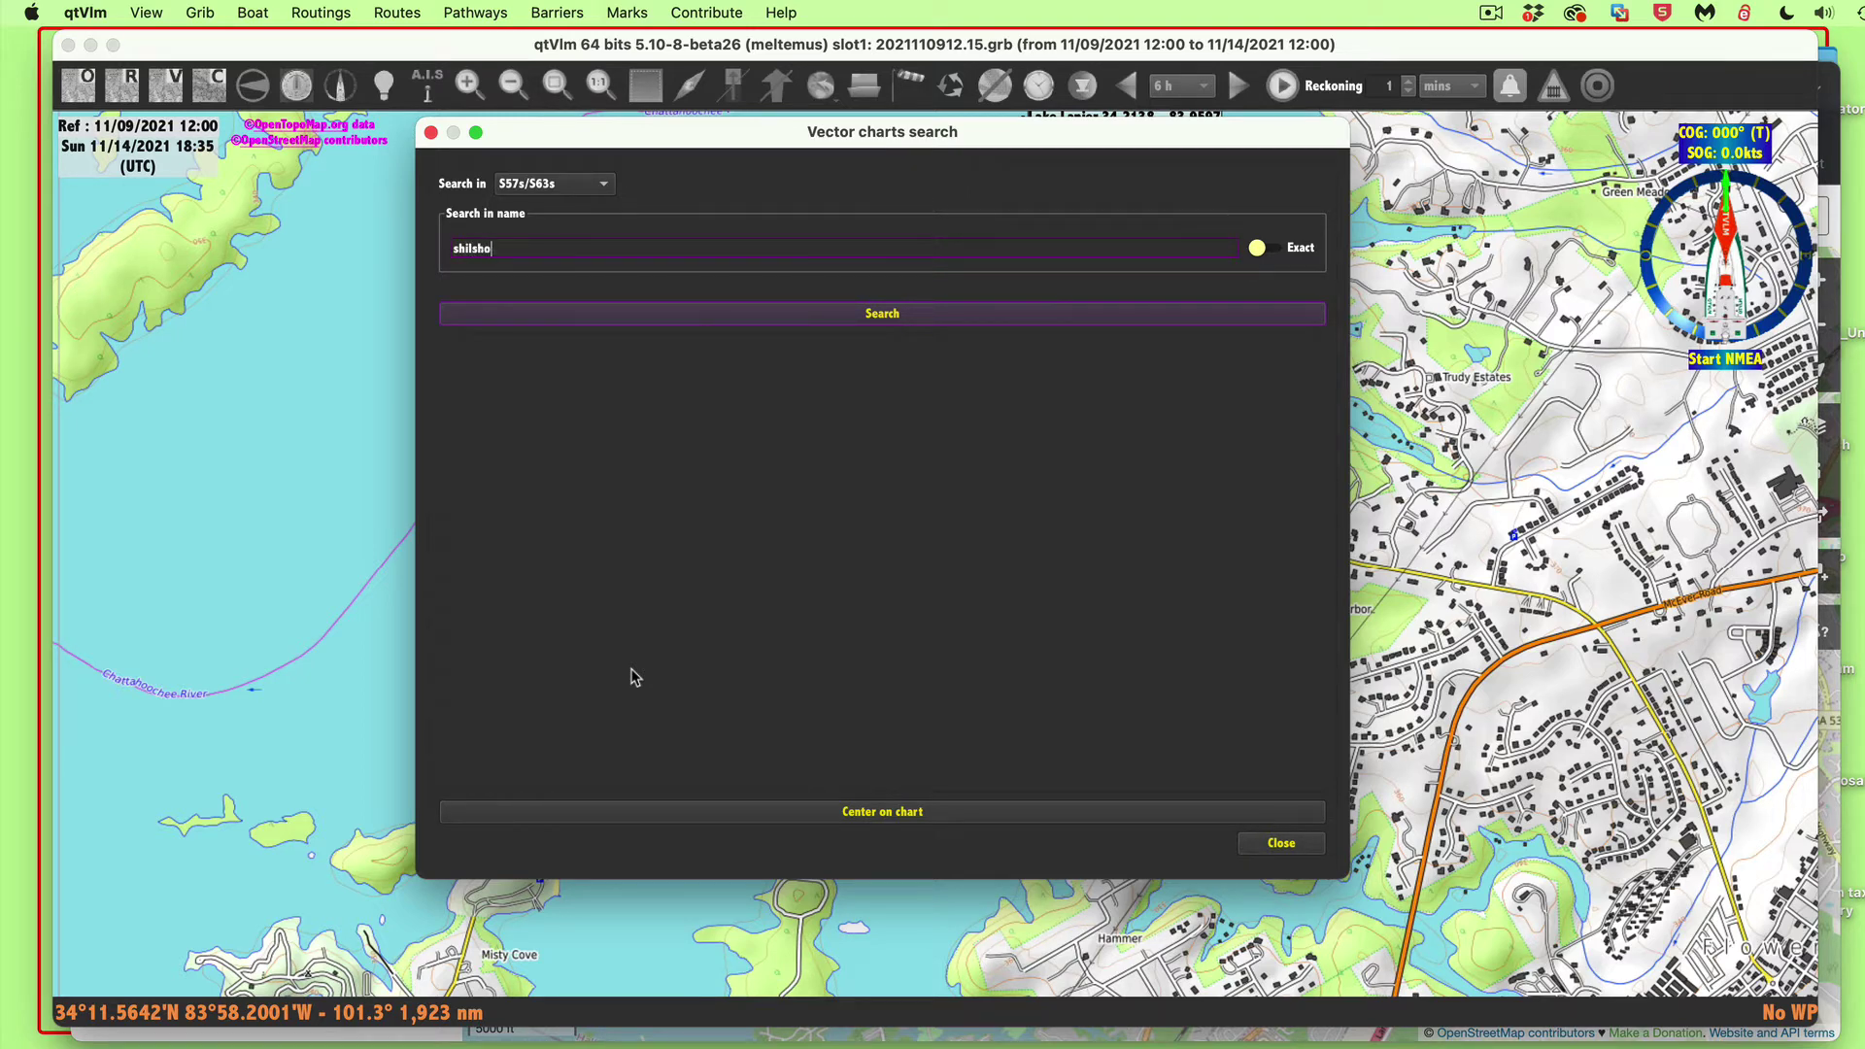
key("Return")
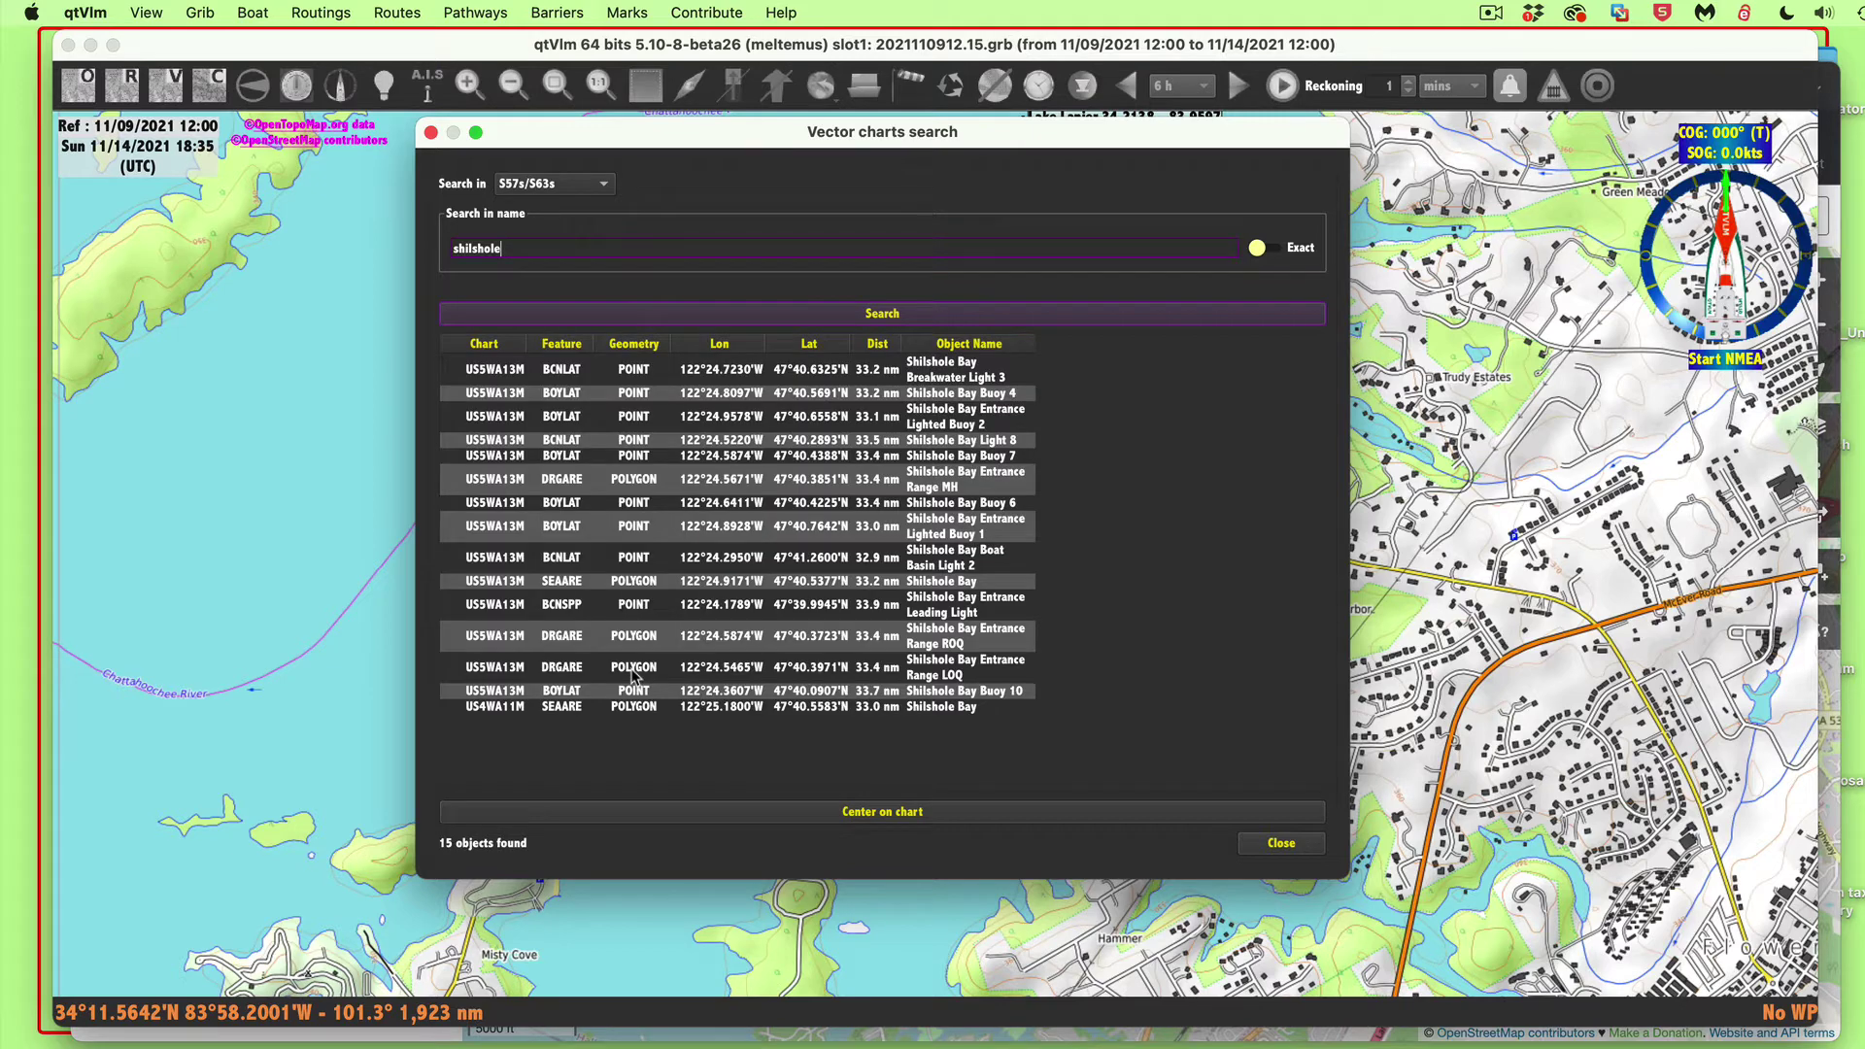
left_click(964, 372)
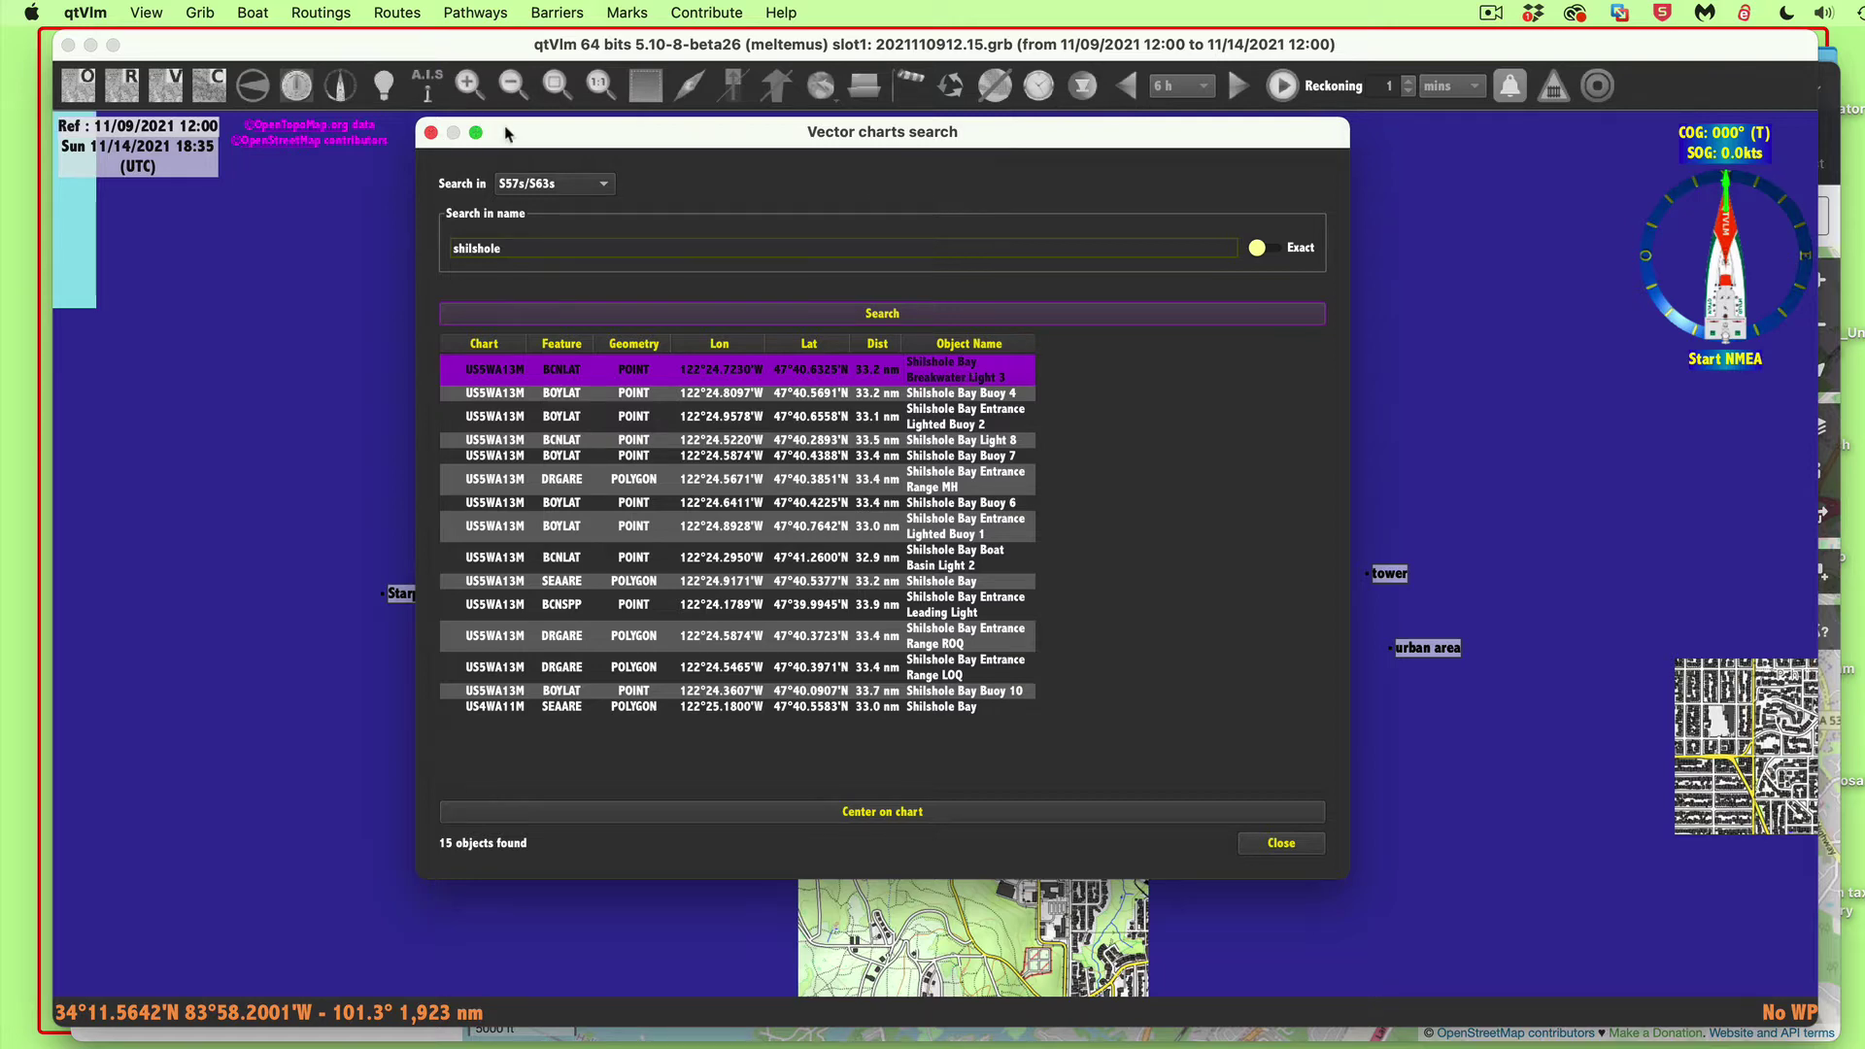
- Close the search window to reveal Shilshole Bay on the chart
left_click_drag(505, 133, 1721, 633)
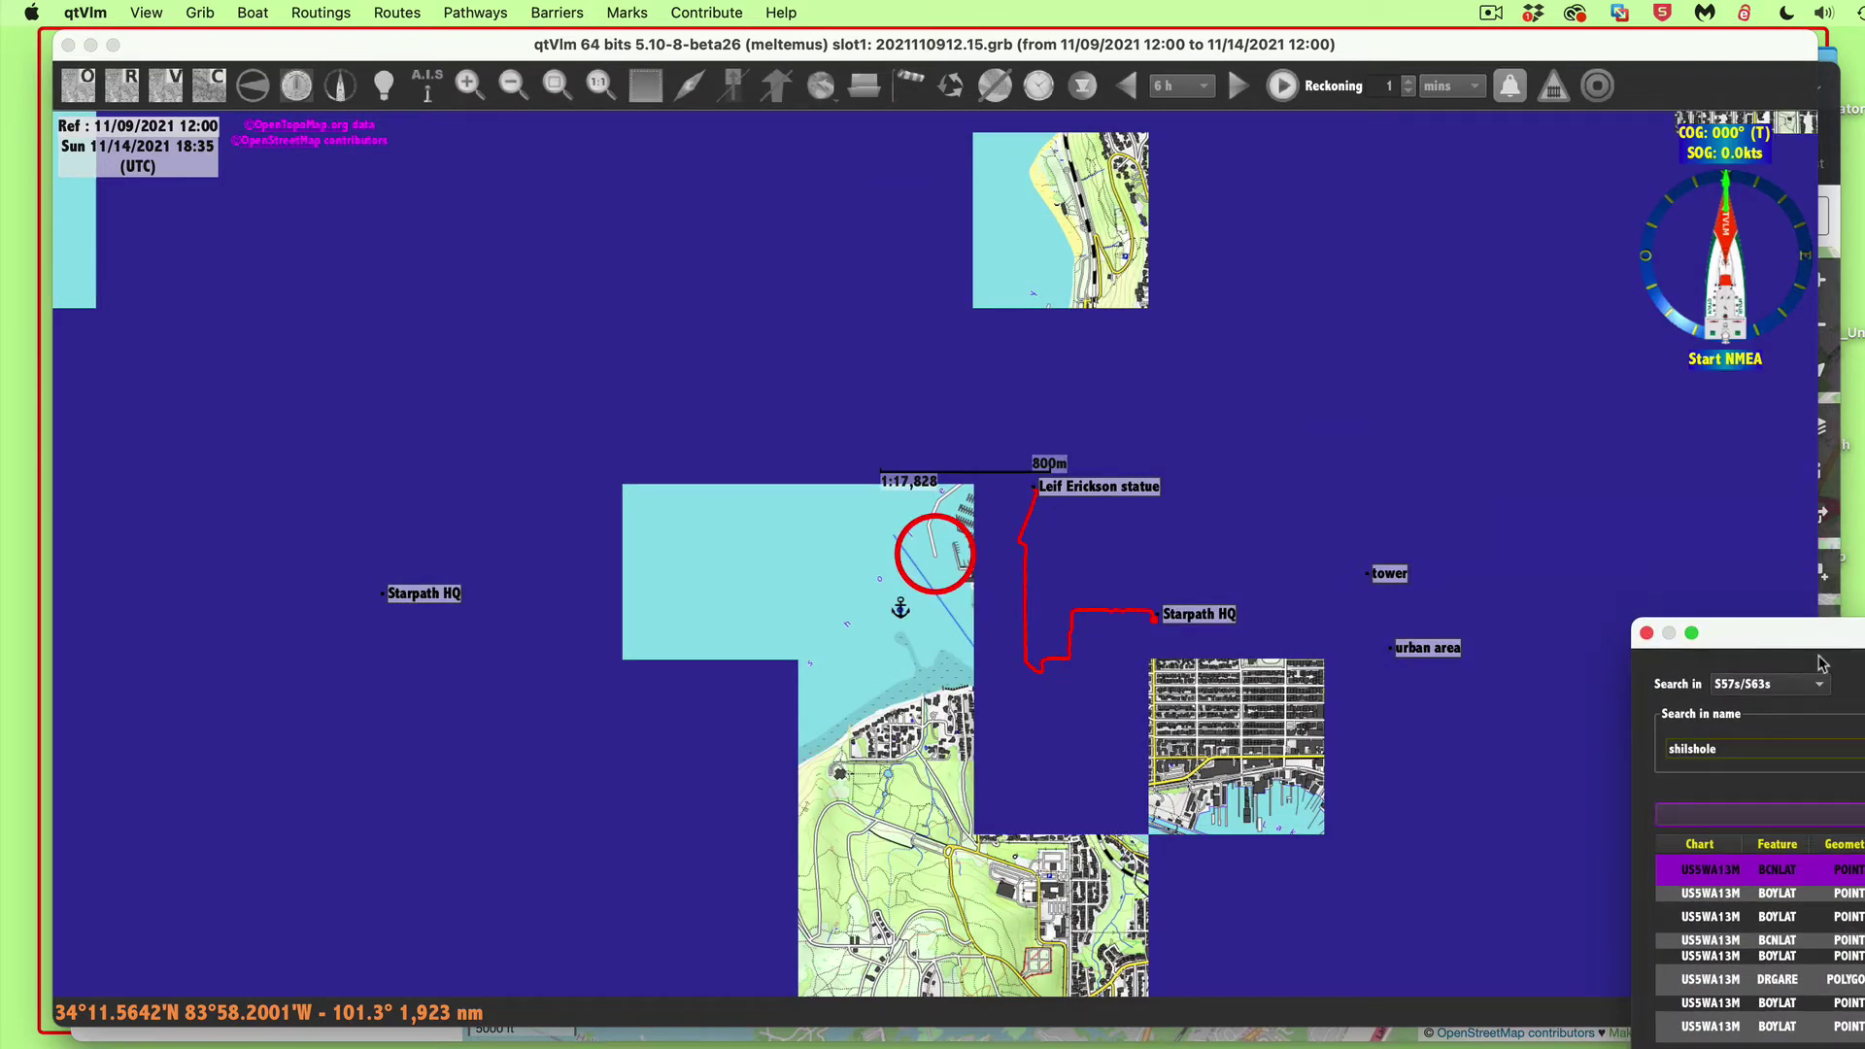
left_click(1646, 633)
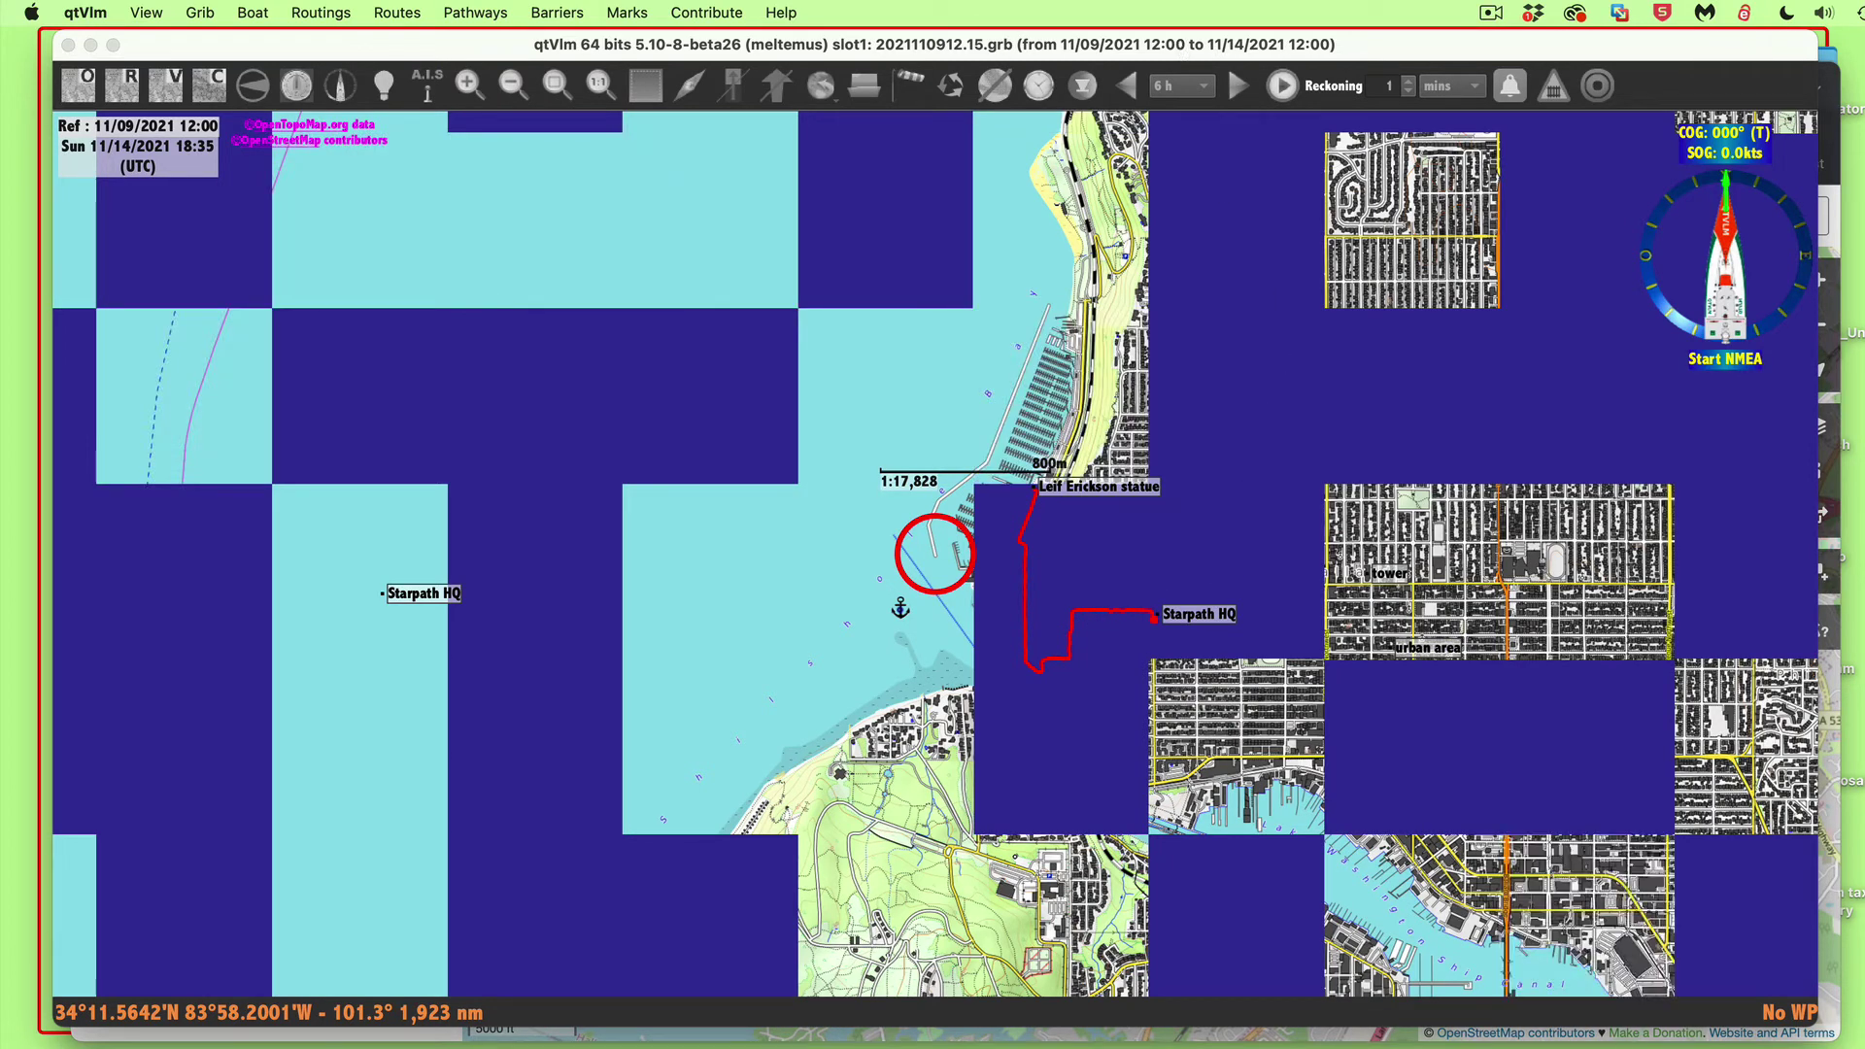
key("super+f")
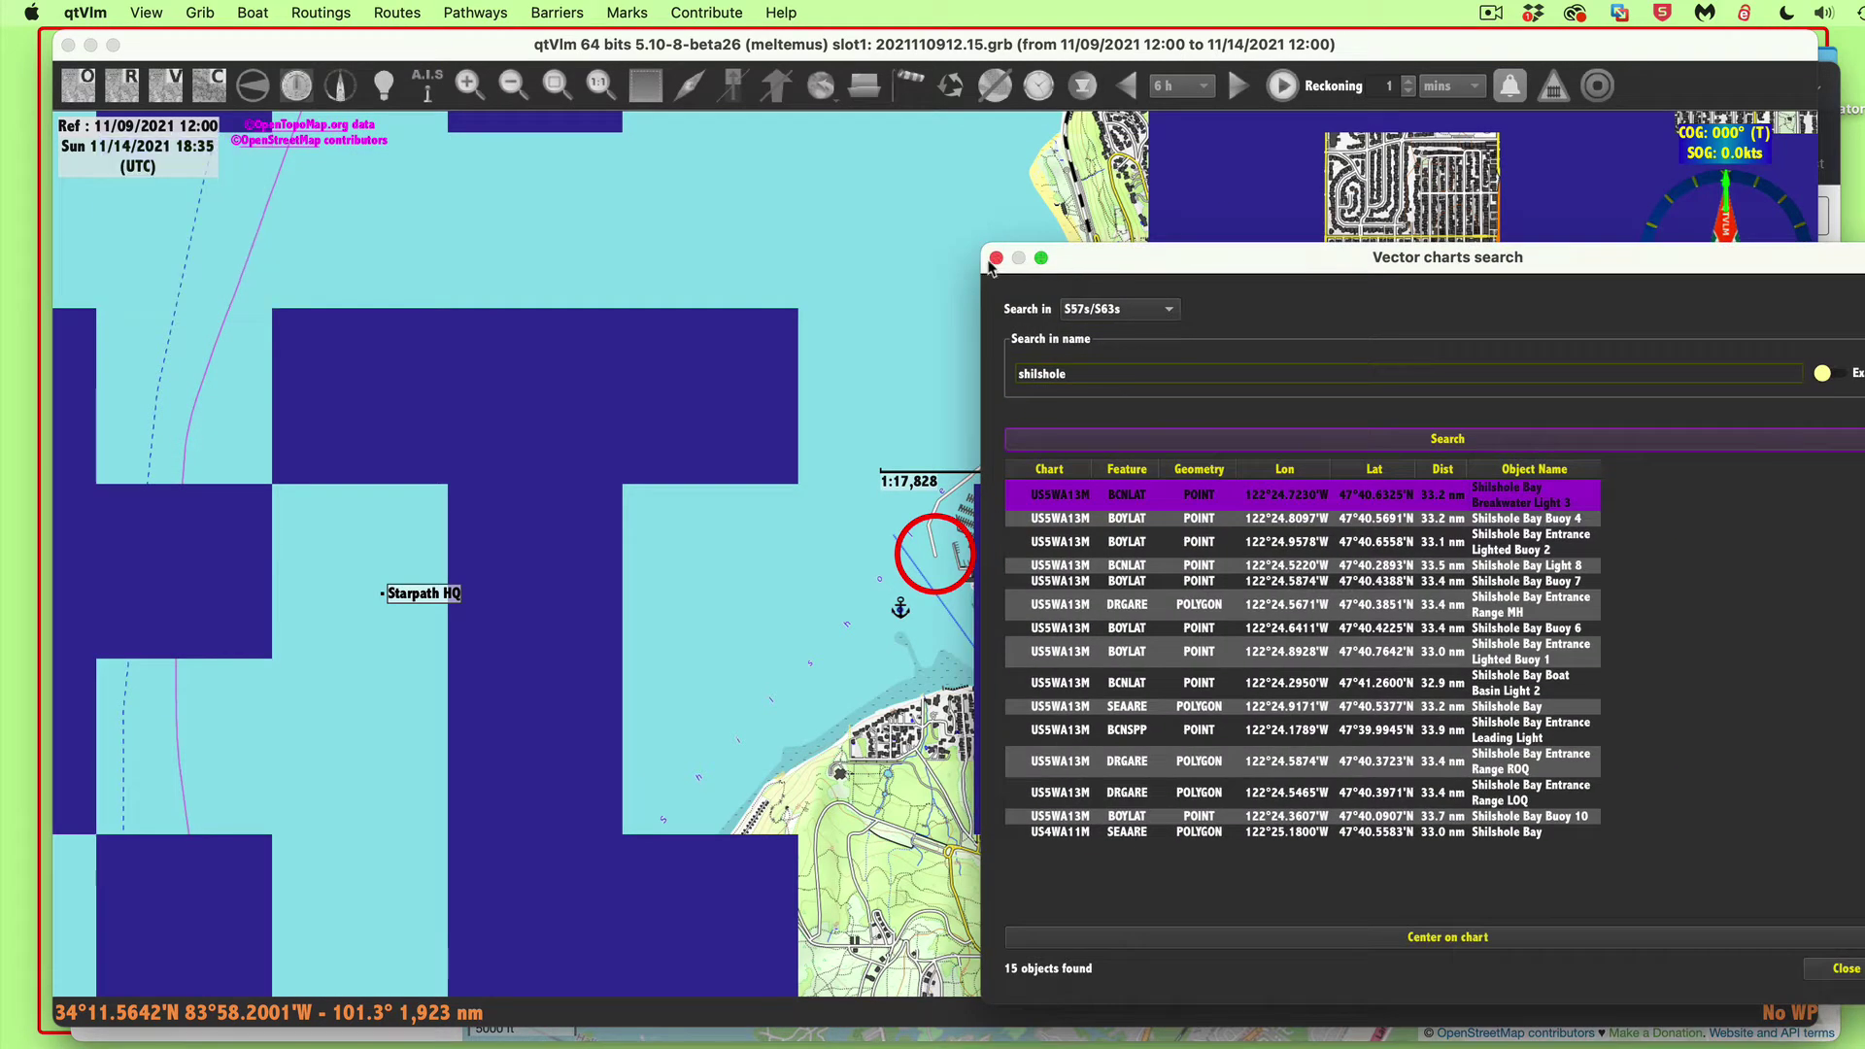
left_click(996, 257)
- Pan toward Starpath HQ and zoom in on the Ballard streets along the red track
left_click_drag(1280, 467, 912, 420)
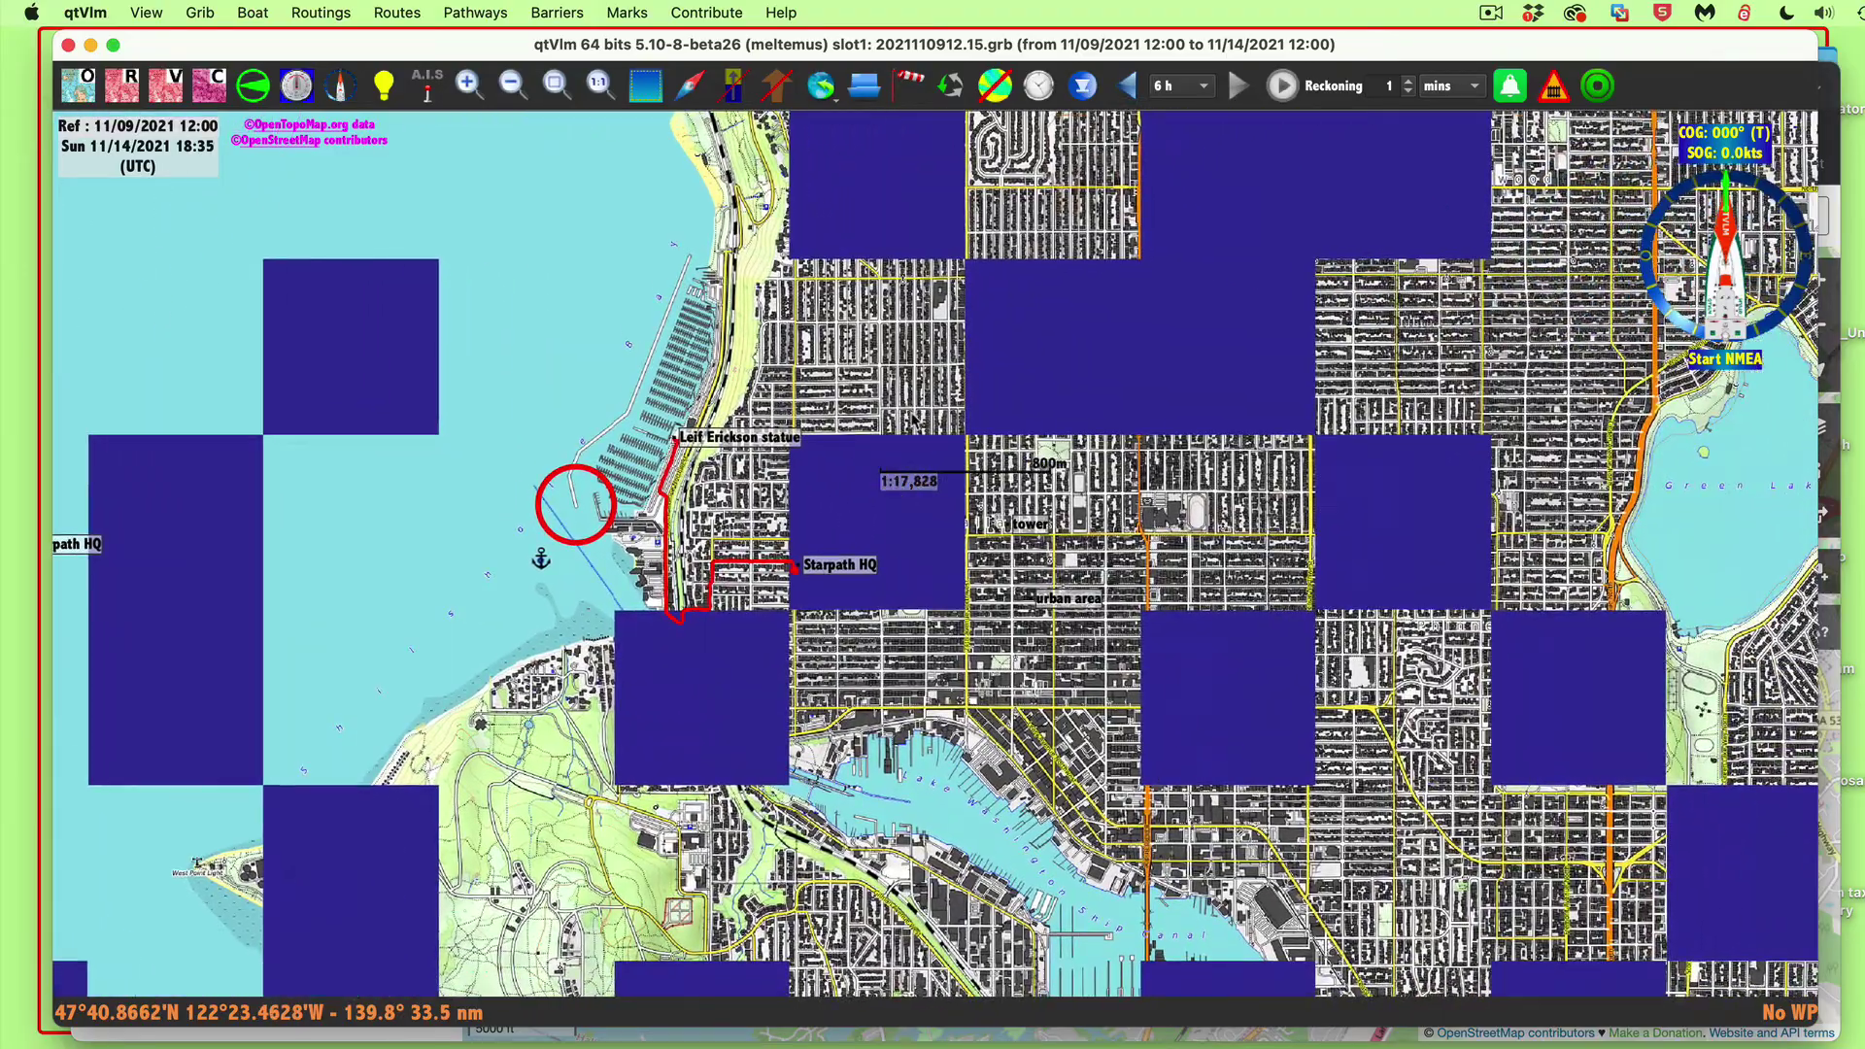
scroll(862, 519, "up", 5)
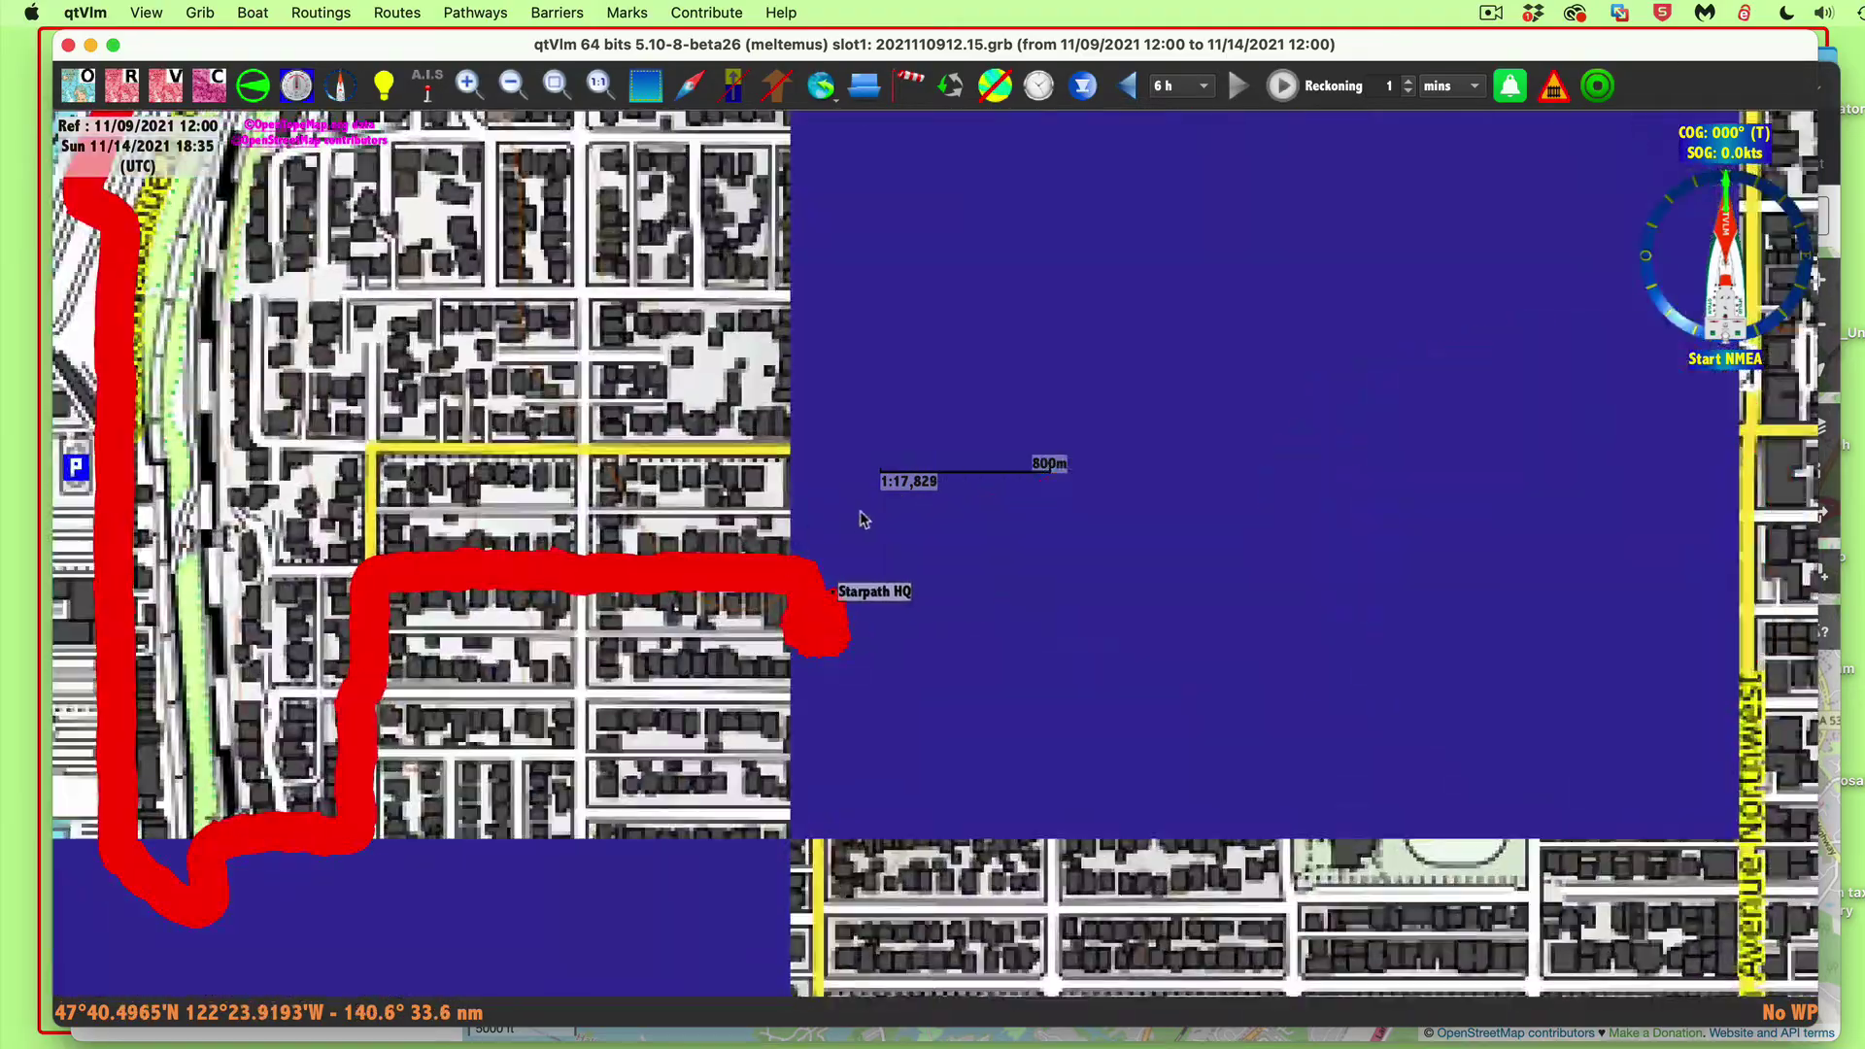
scroll(862, 515, "up", 2)
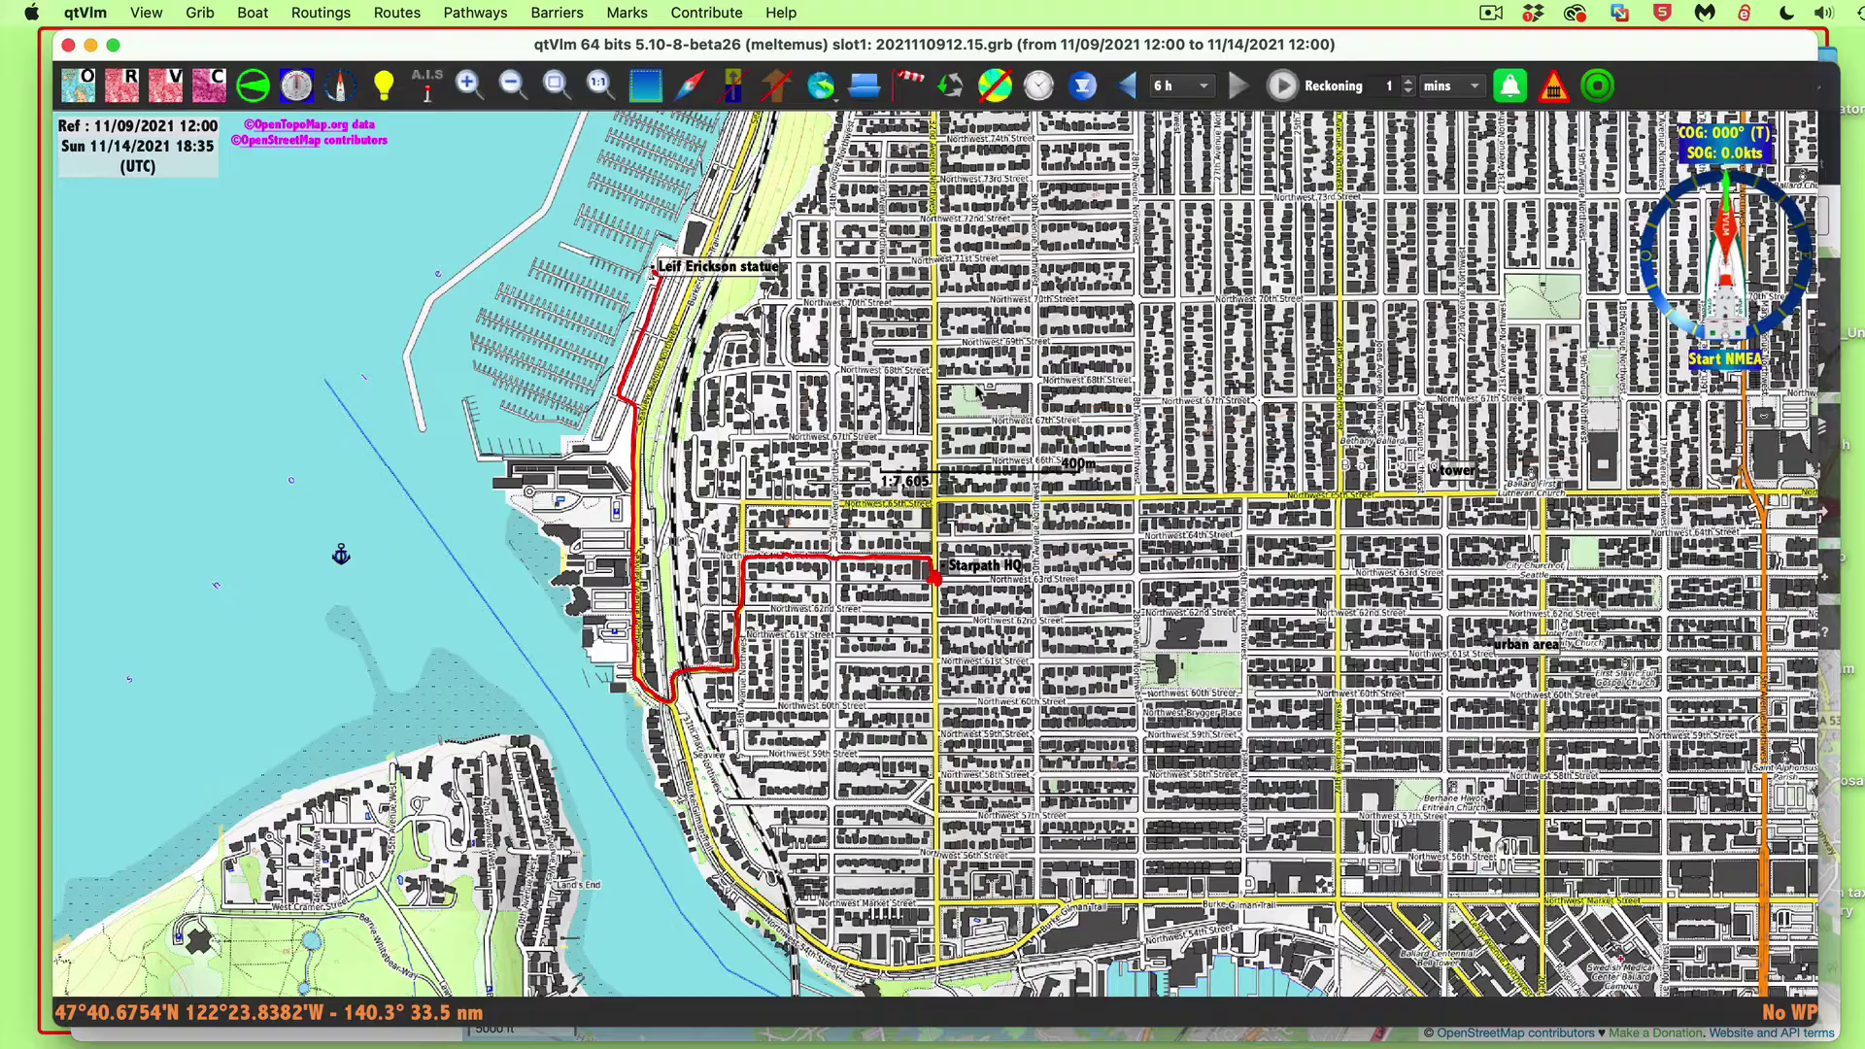
scroll(978, 390, "up", 2)
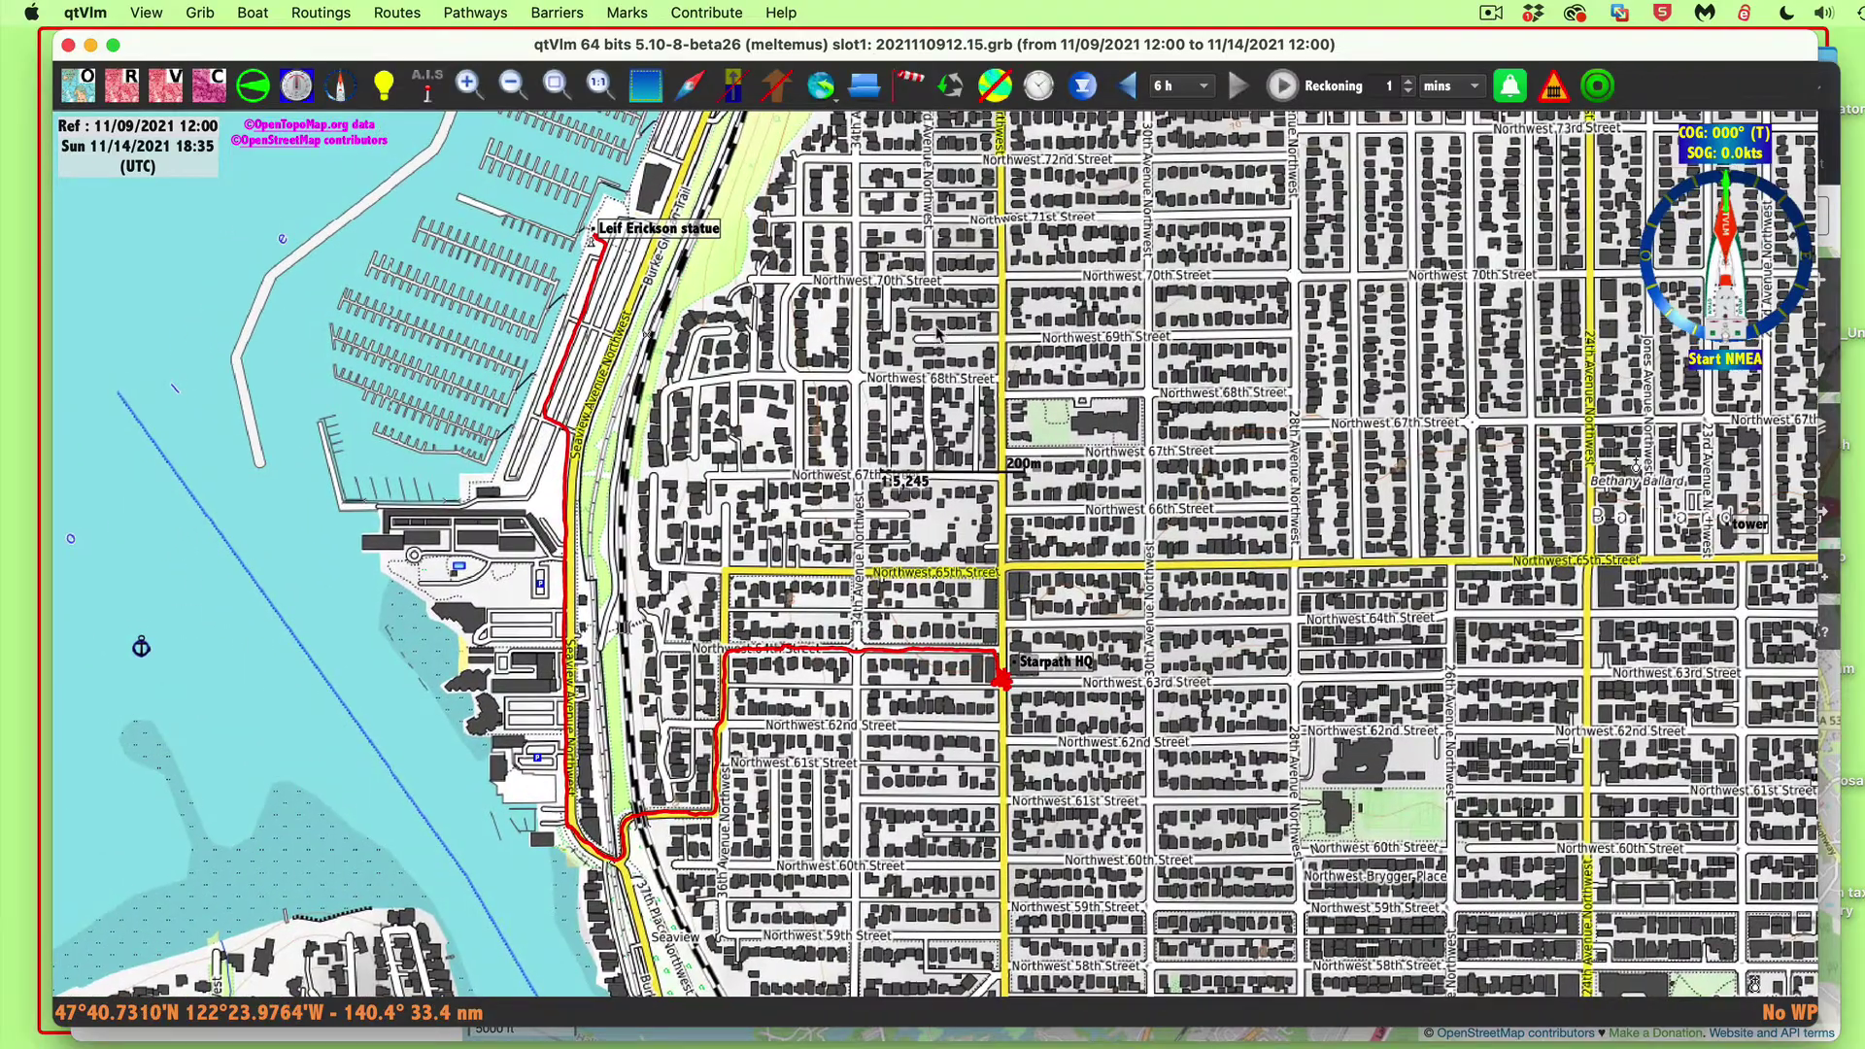
scroll(937, 330, "up", 2)
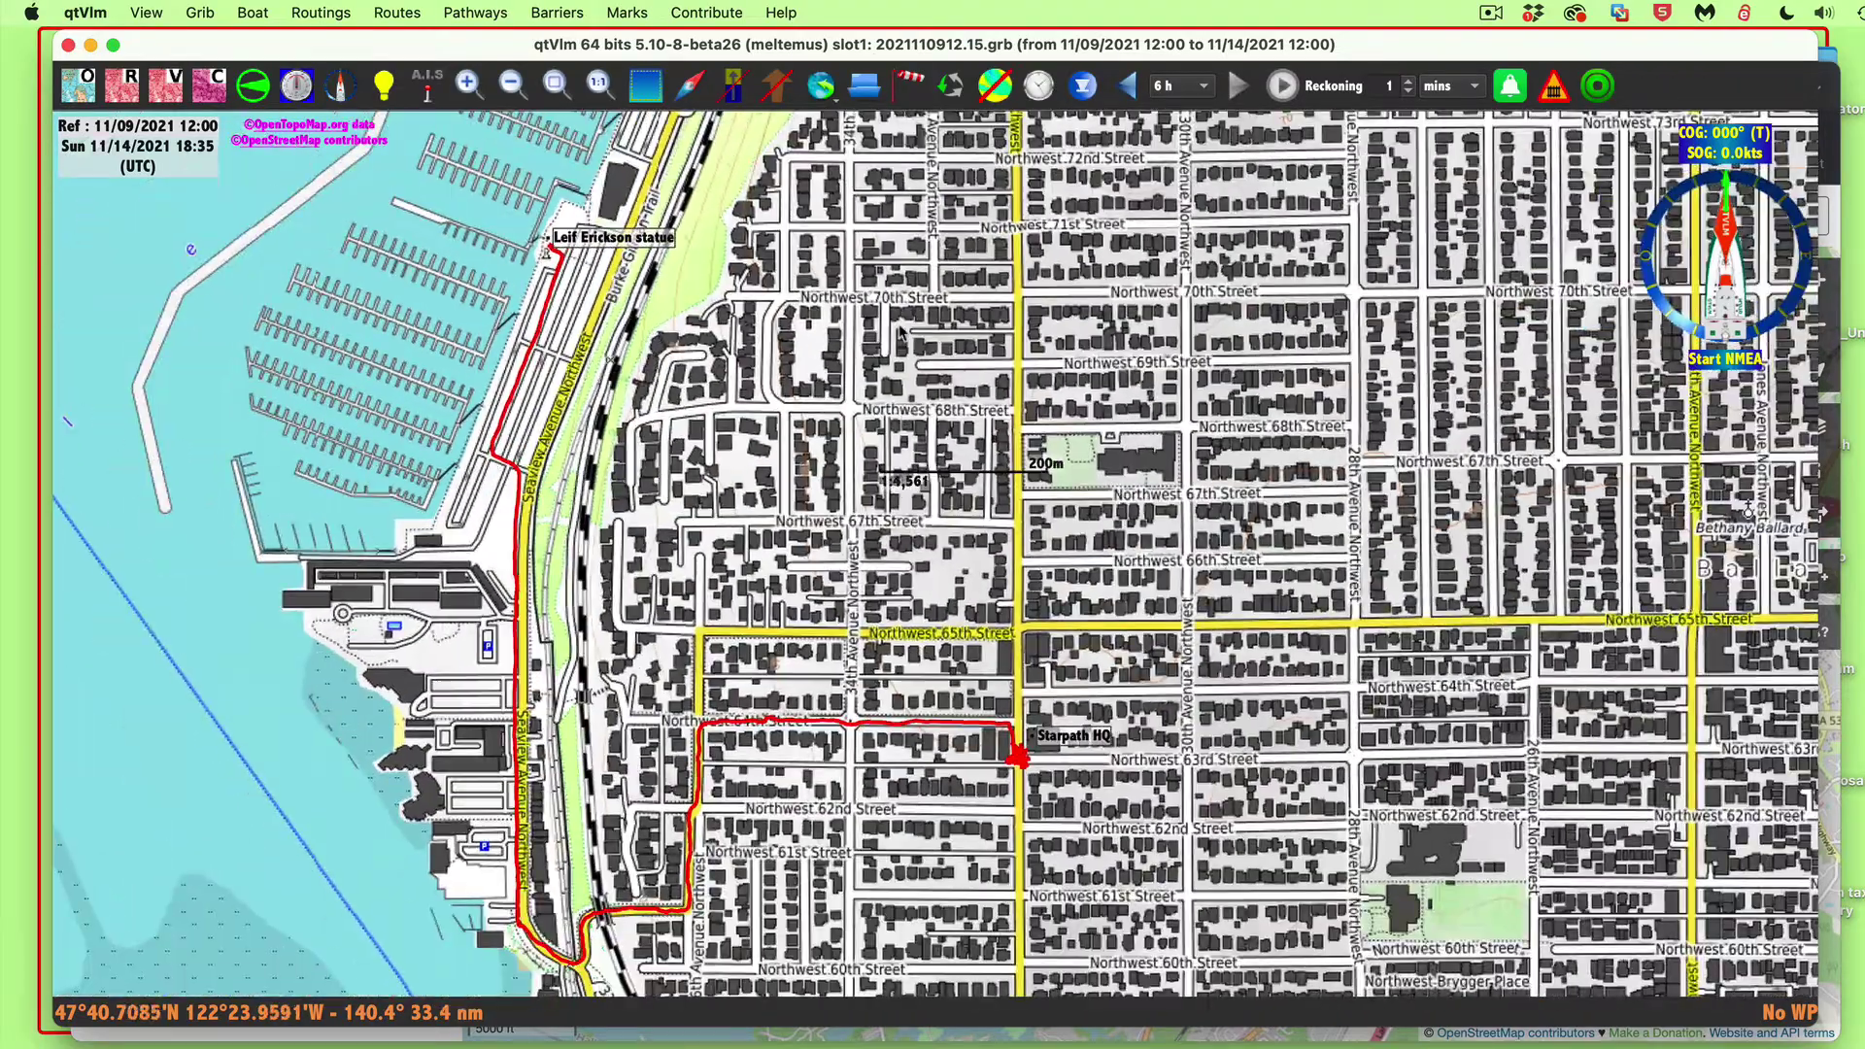
scroll(900, 330, "down", 2)
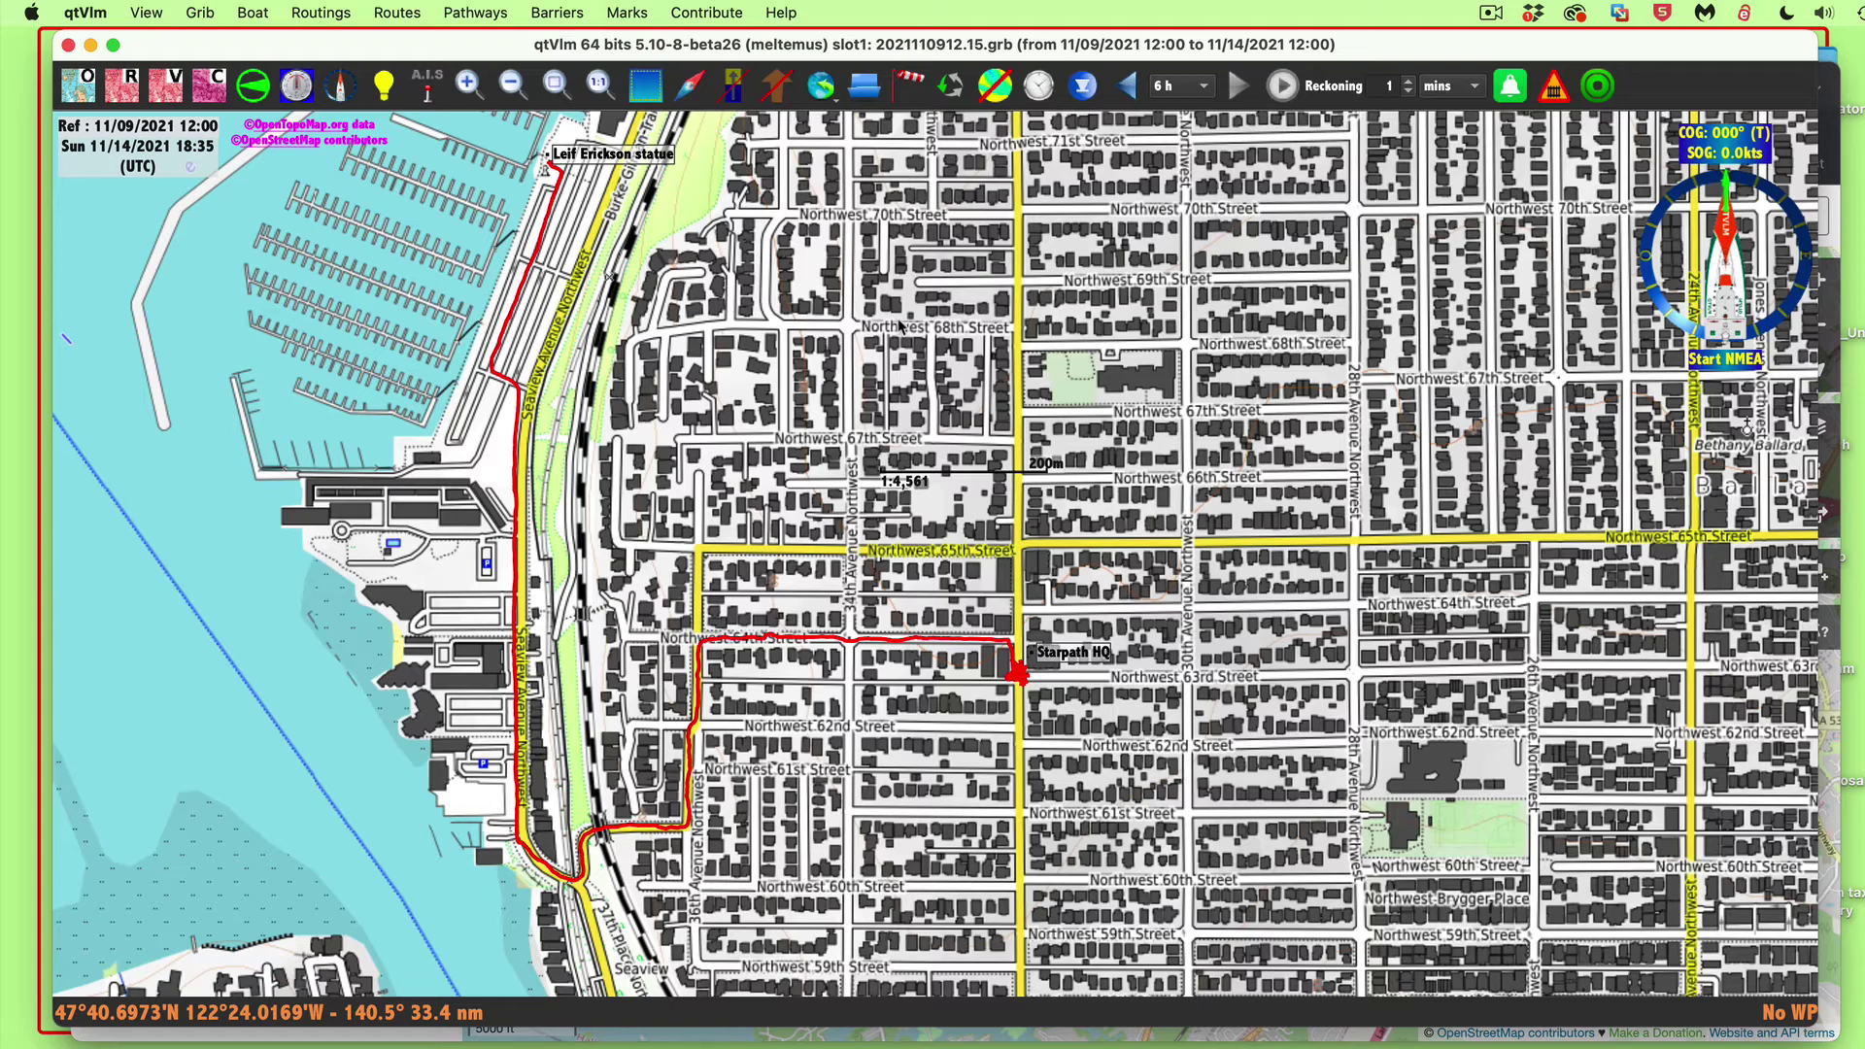
scroll(898, 321, "up", 2)
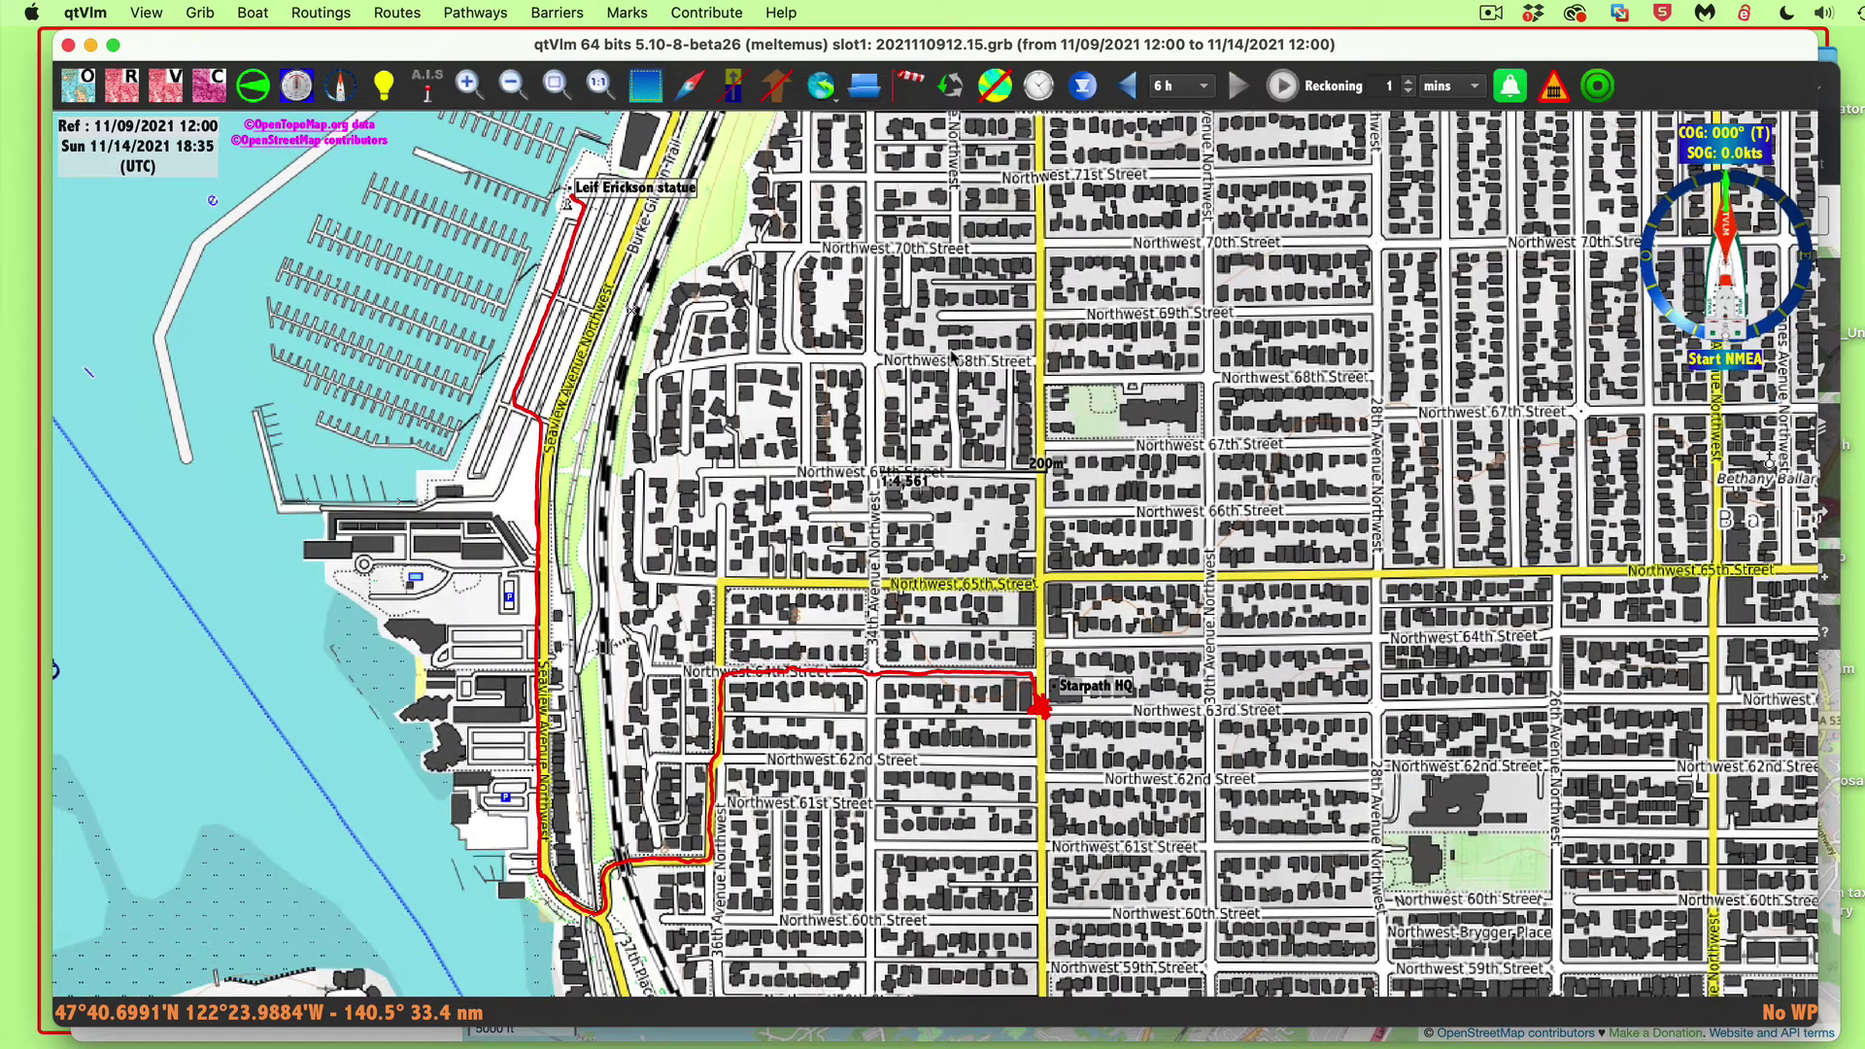
scroll(1102, 483, "down", 2)
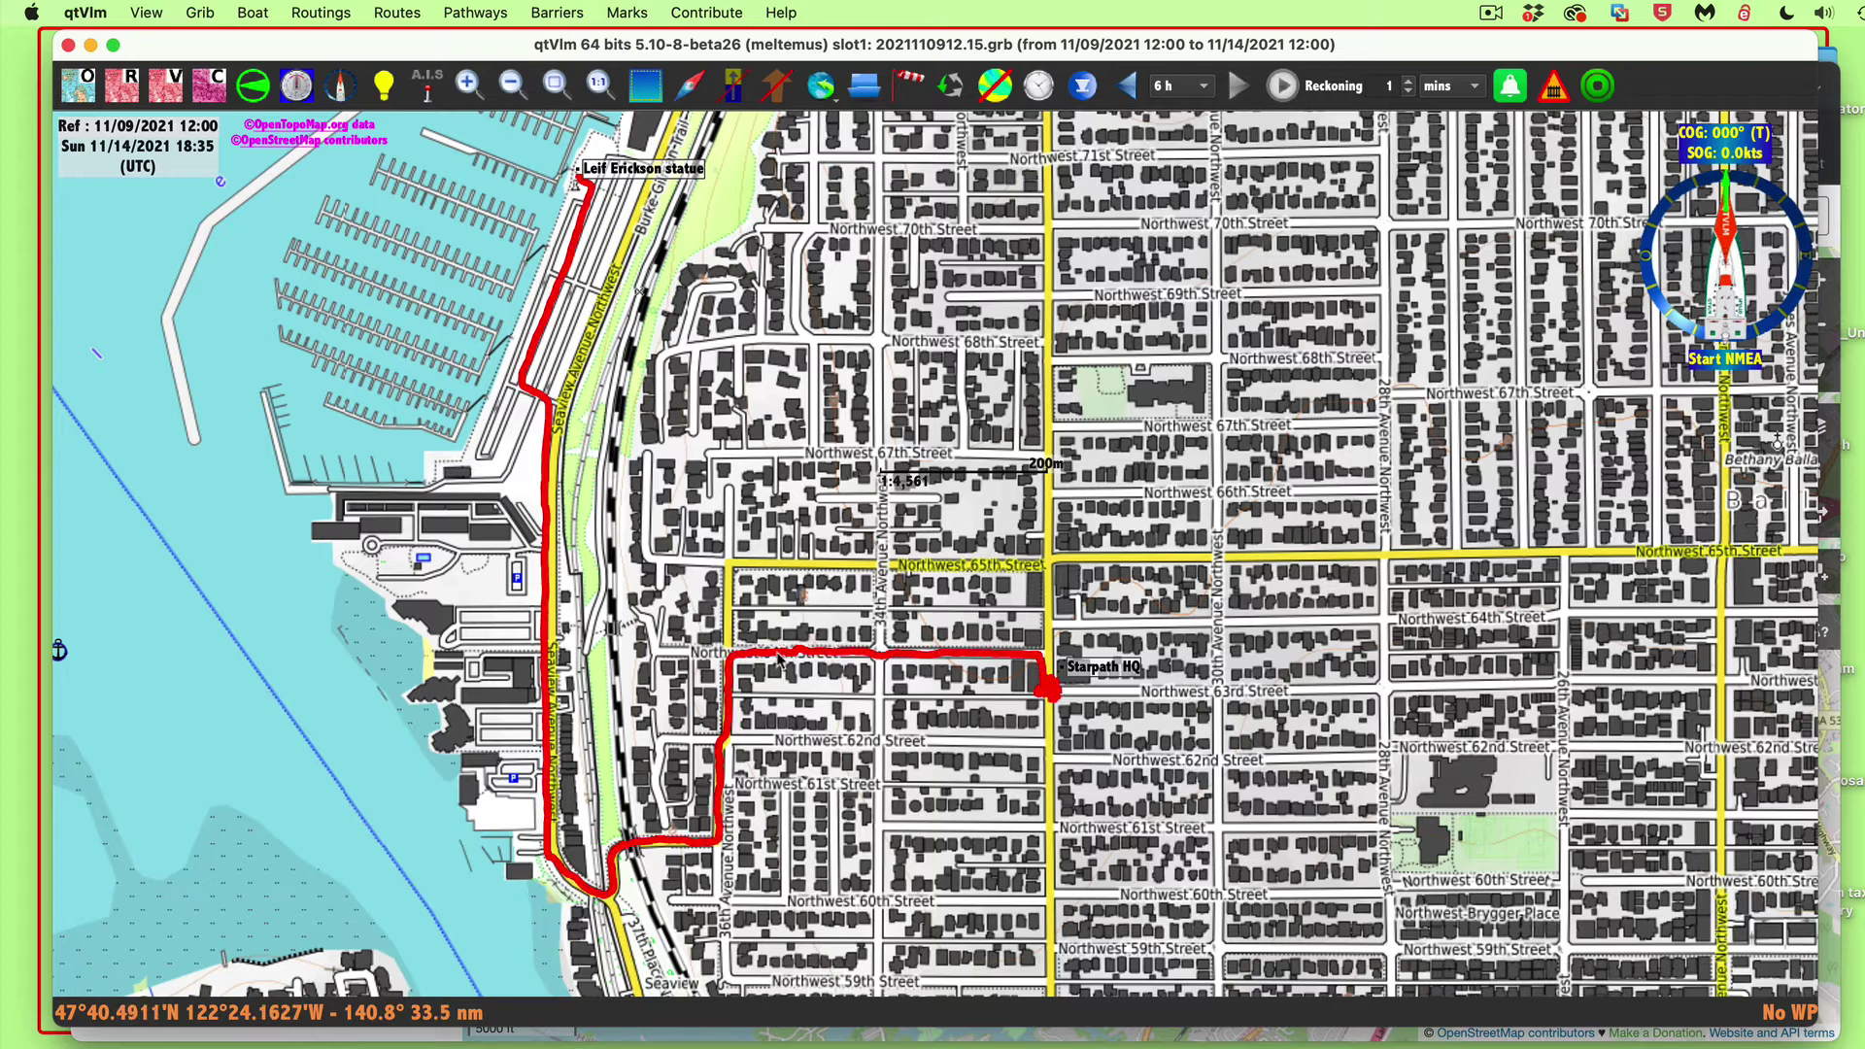
- Zoom further to about 1:3,145, reading the track's info bubbles along Seaview Avenue Northwest
mouse_move(778, 658)
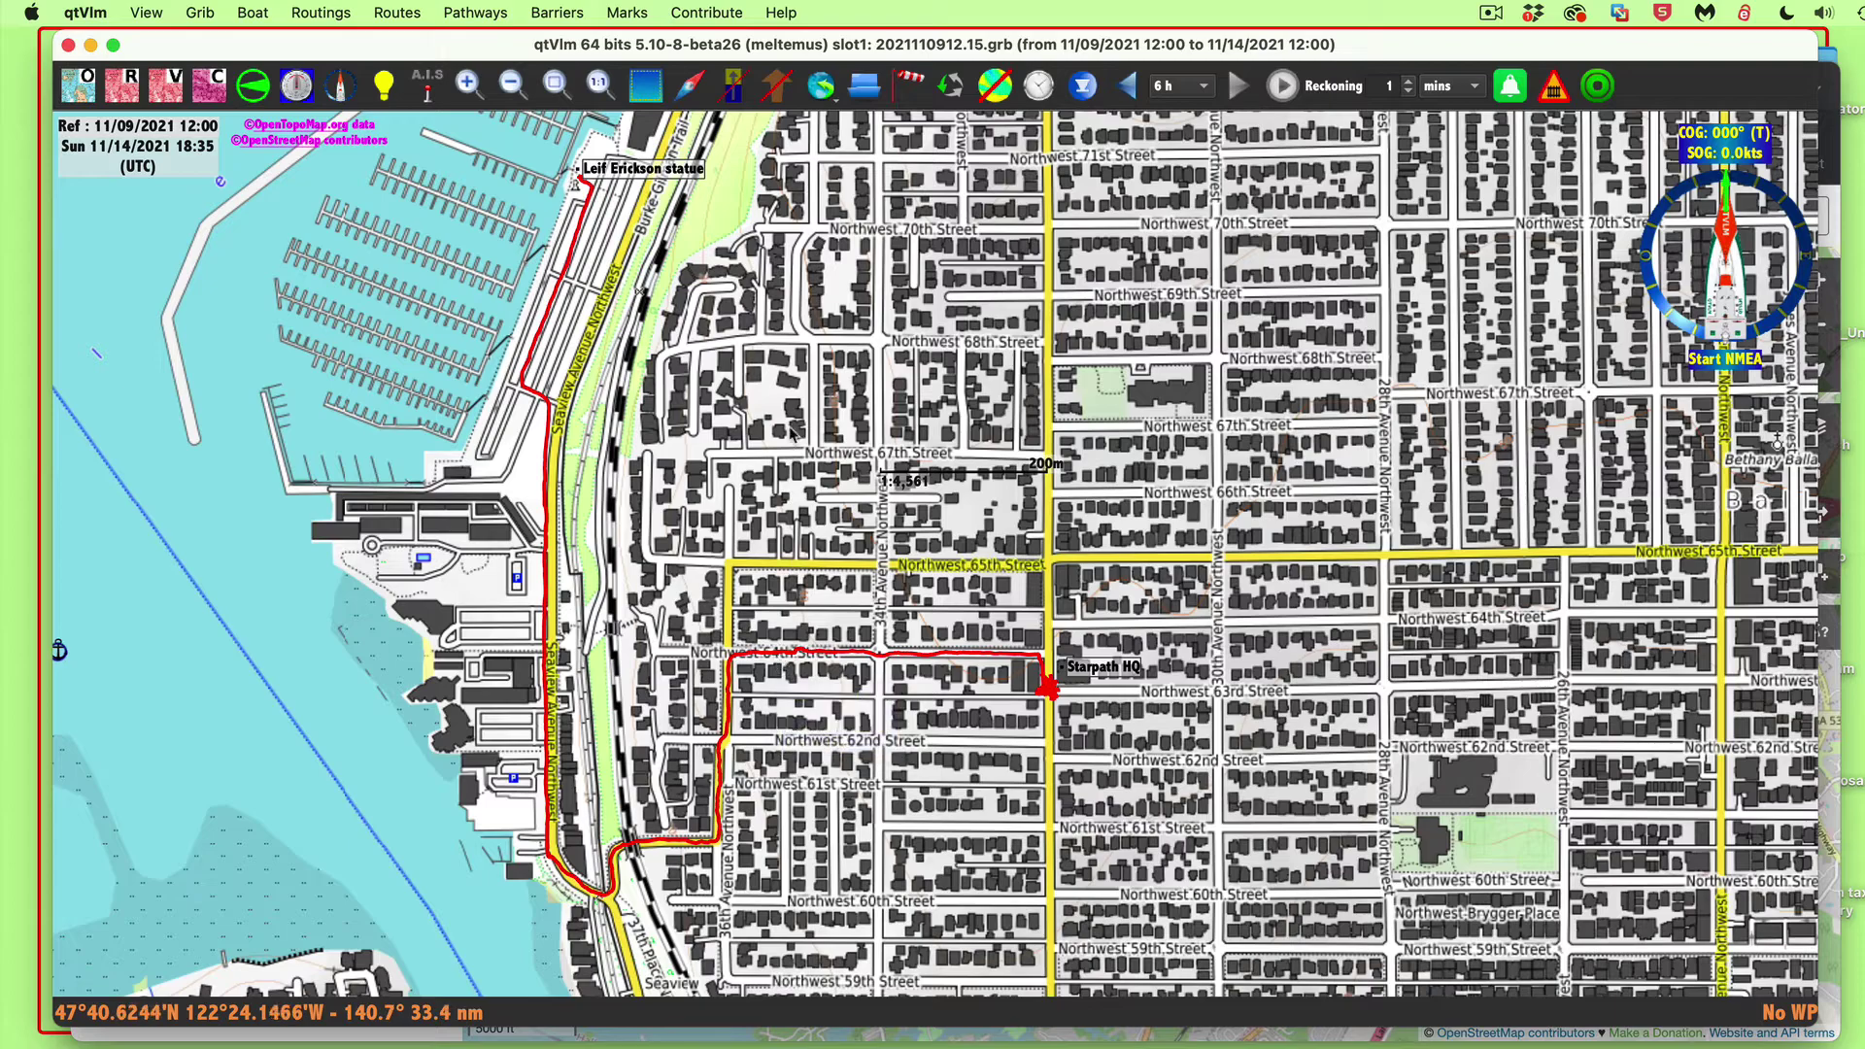
scroll(1032, 478, "up", 1)
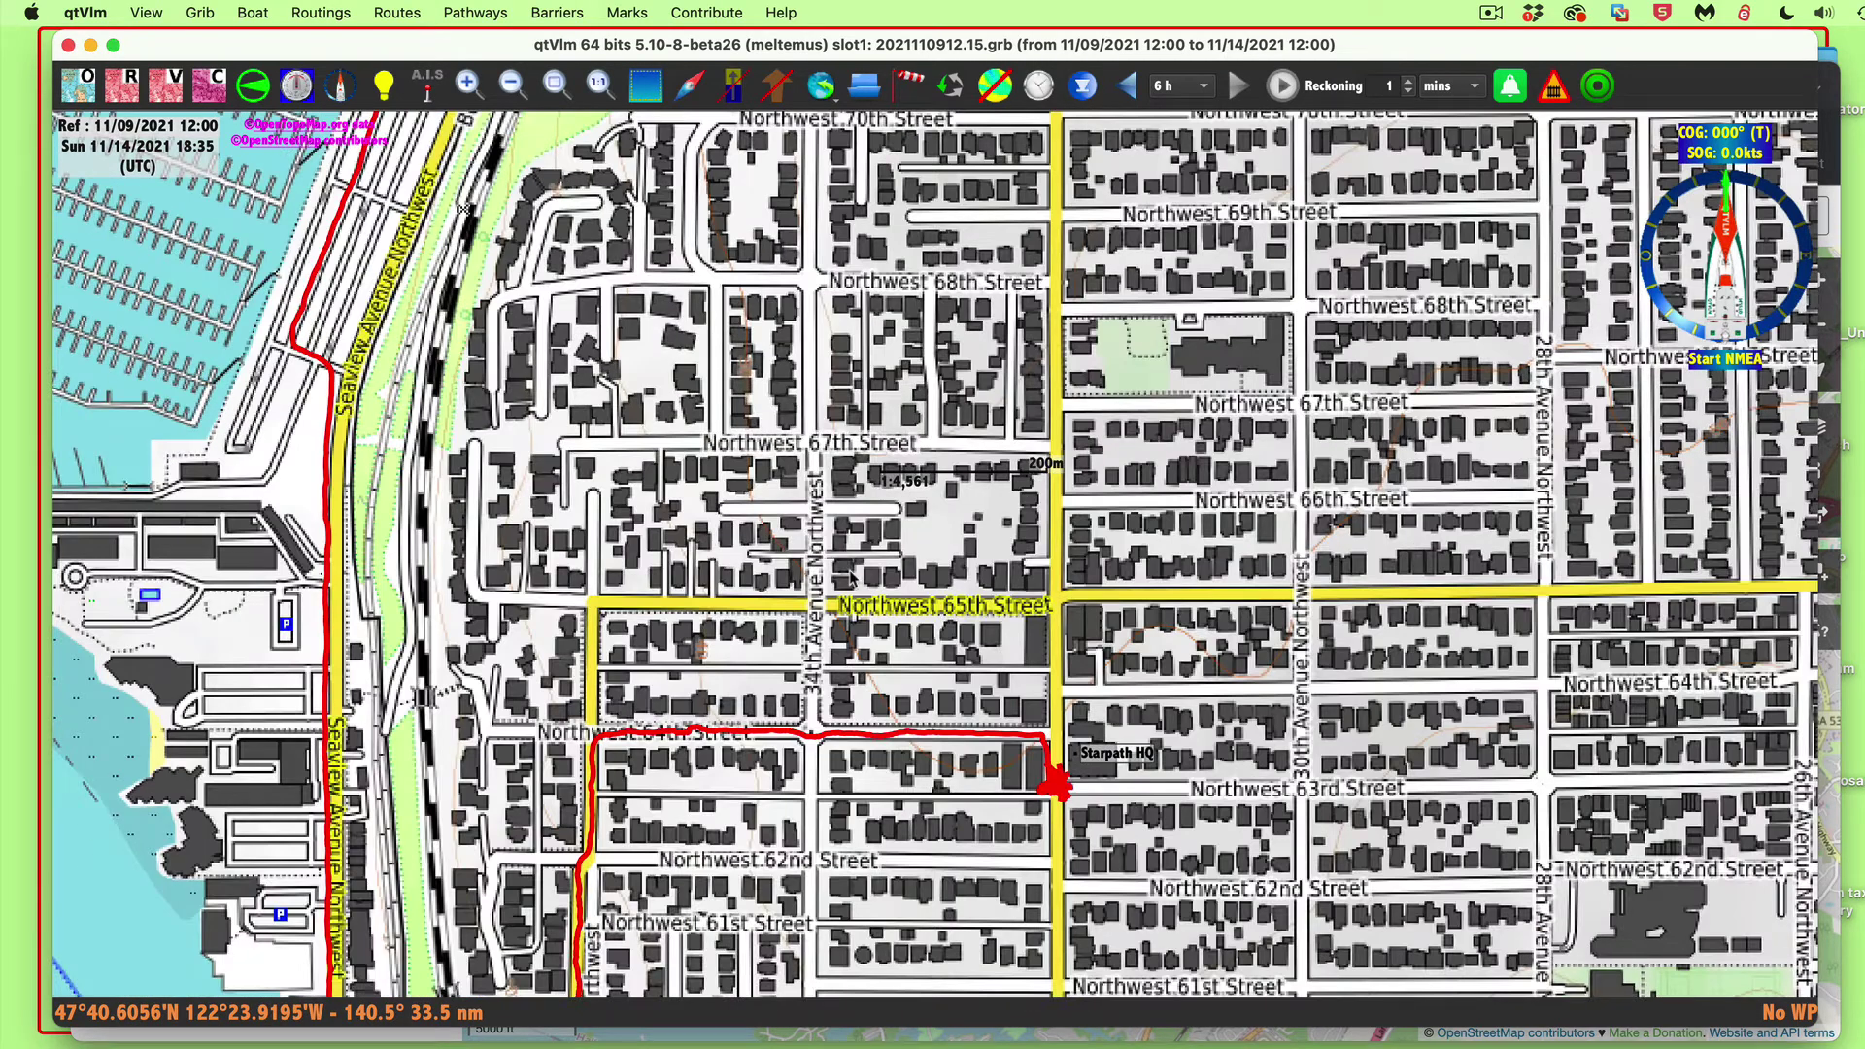
scroll(851, 577, "up", 1)
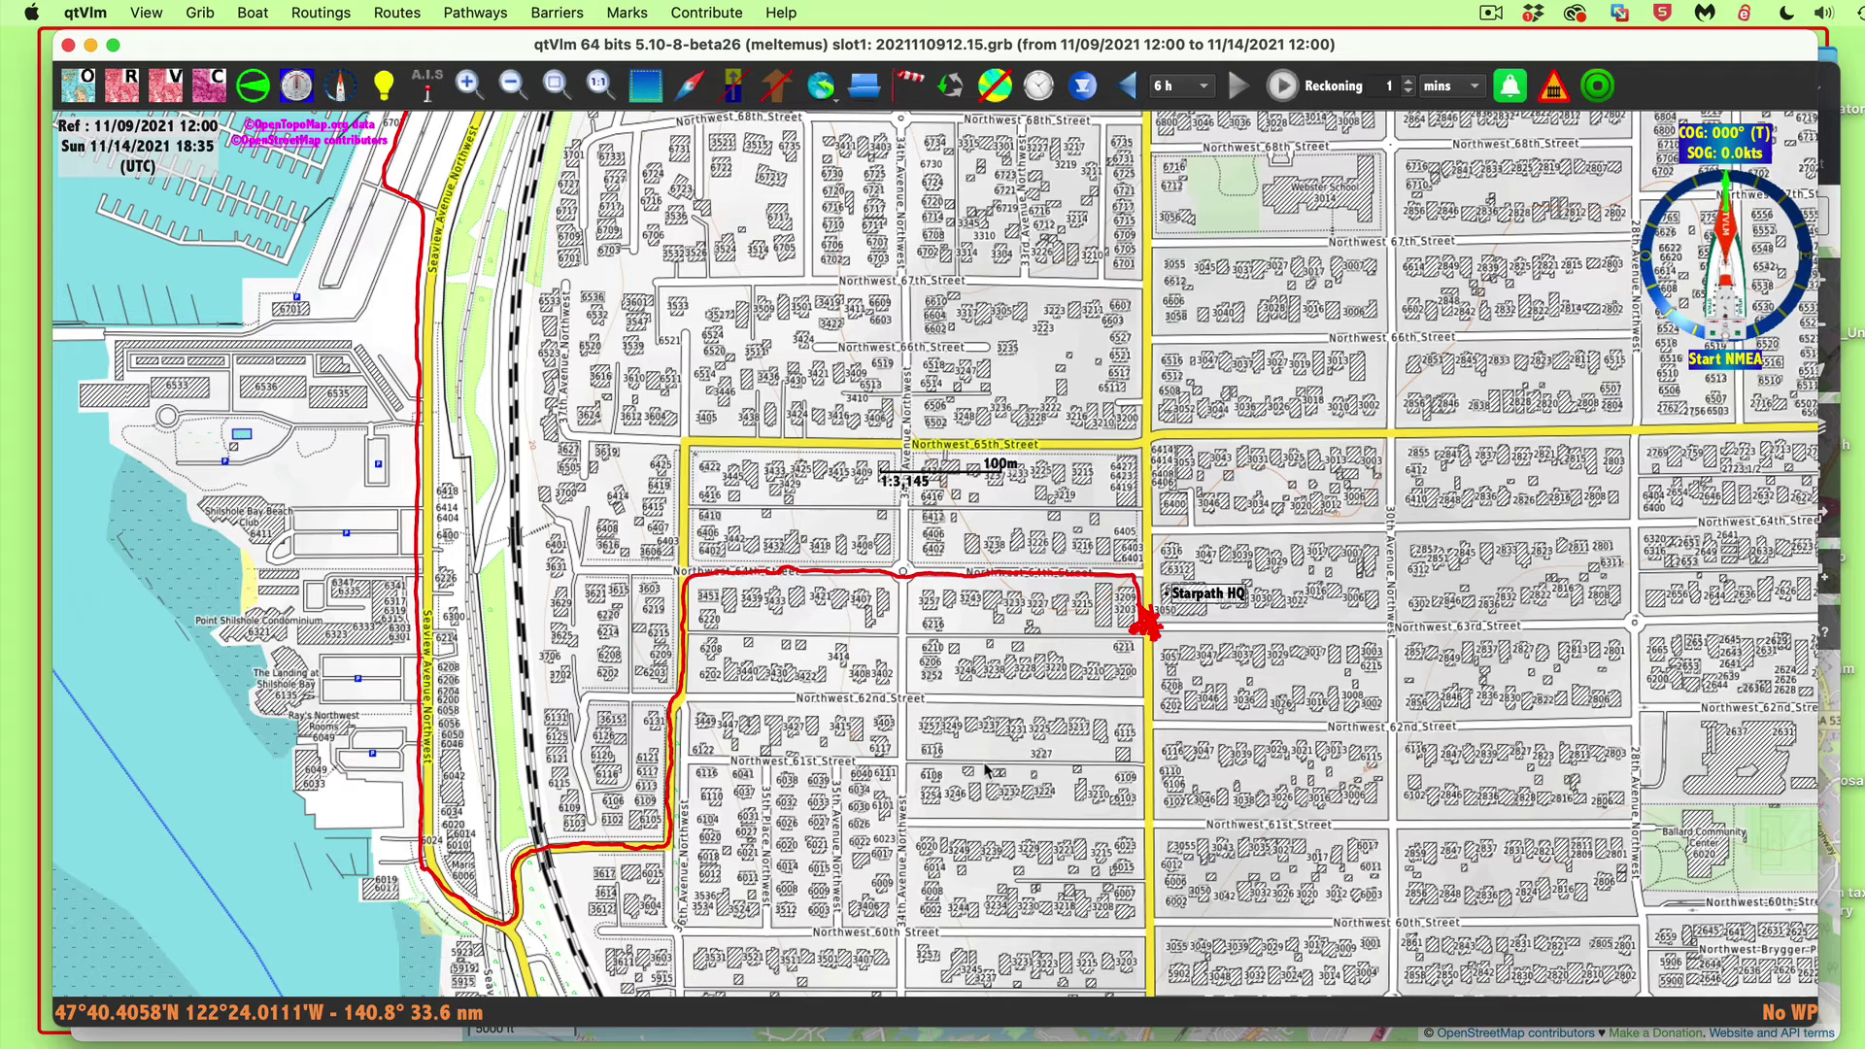
scroll(978, 647, "up", 1)
scroll(680, 498, "up", 1)
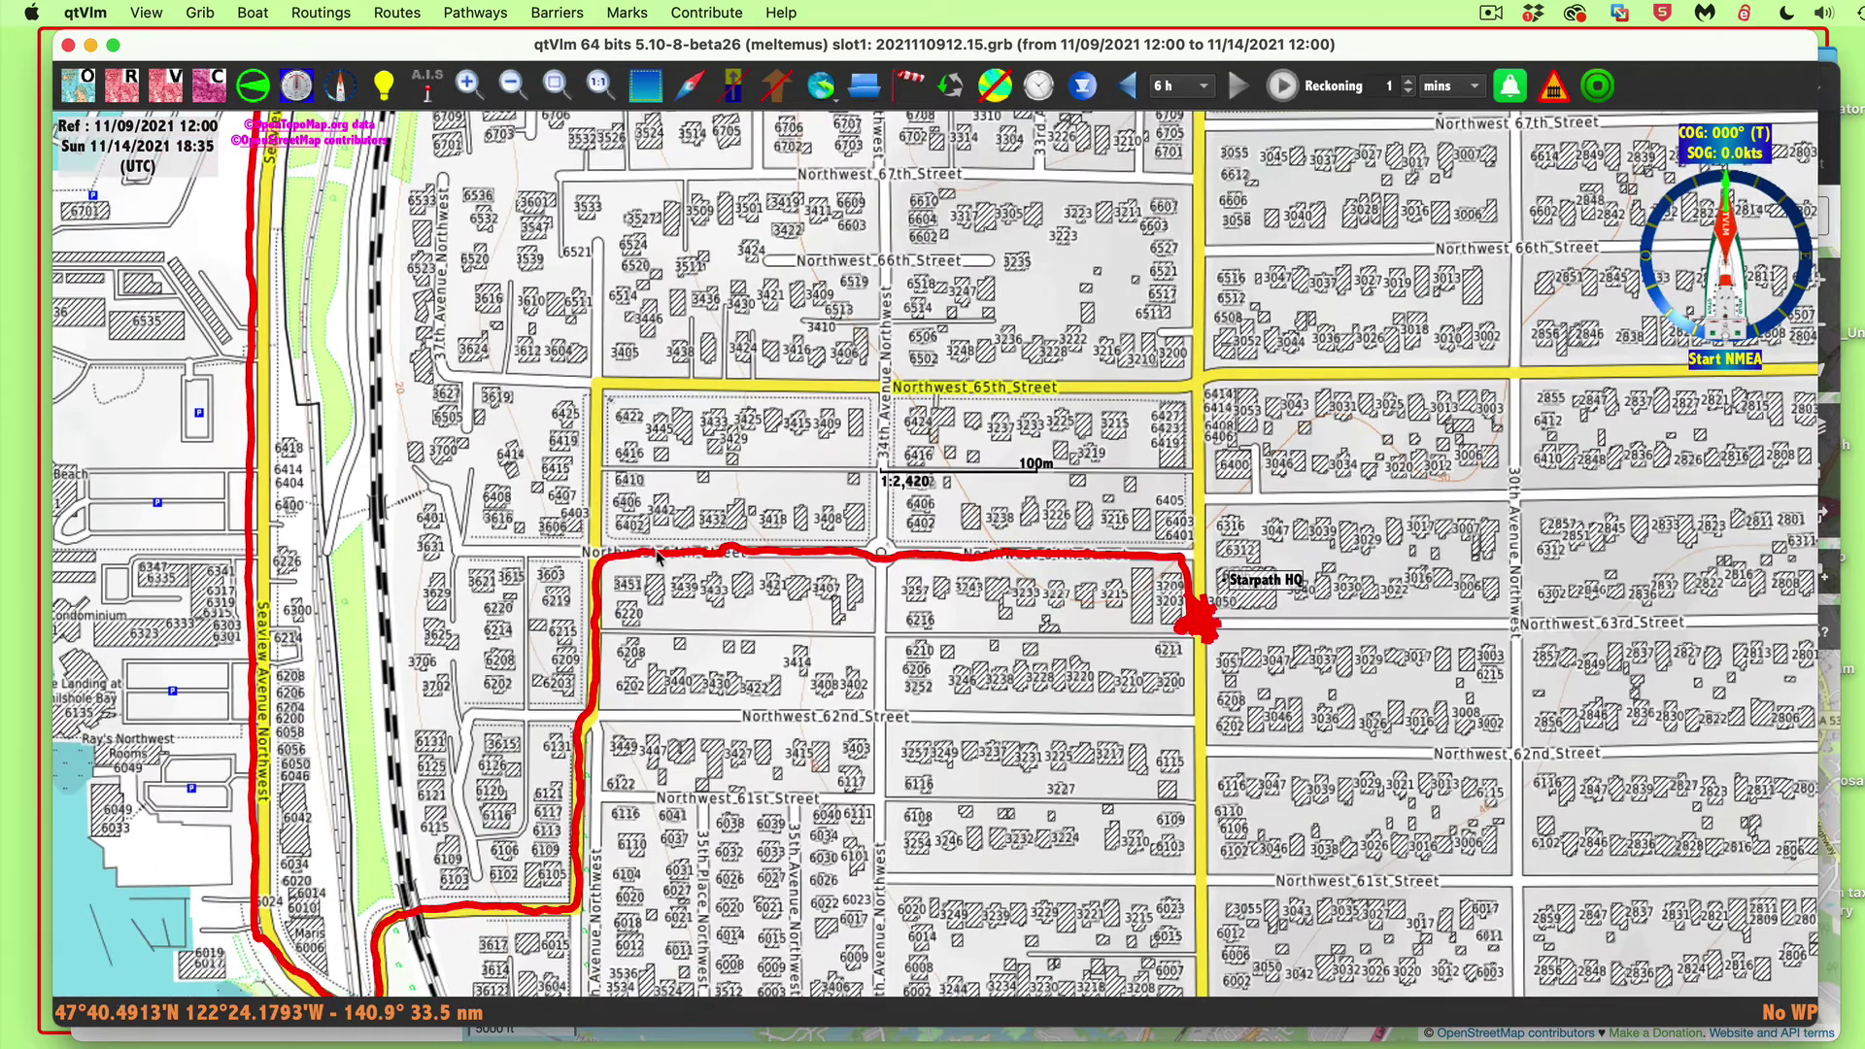
mouse_move(664, 556)
mouse_move(775, 557)
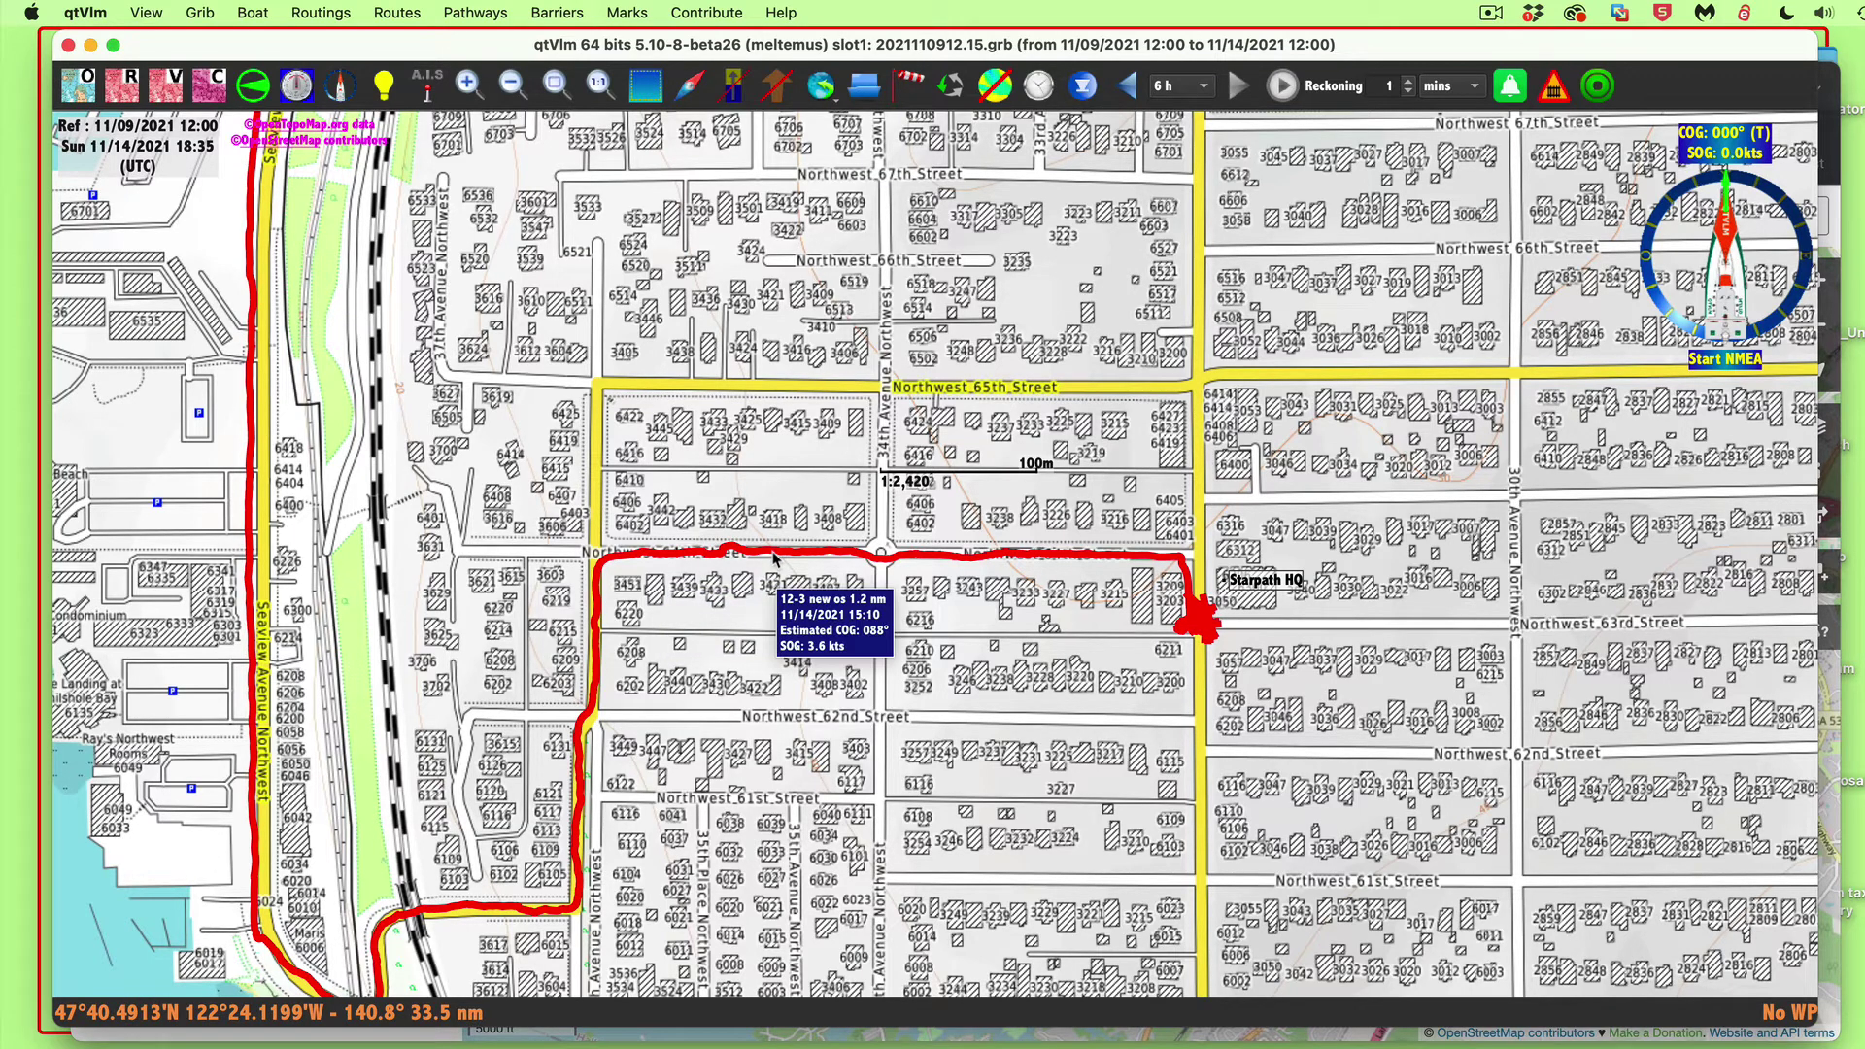
scroll(777, 544, "left", 10)
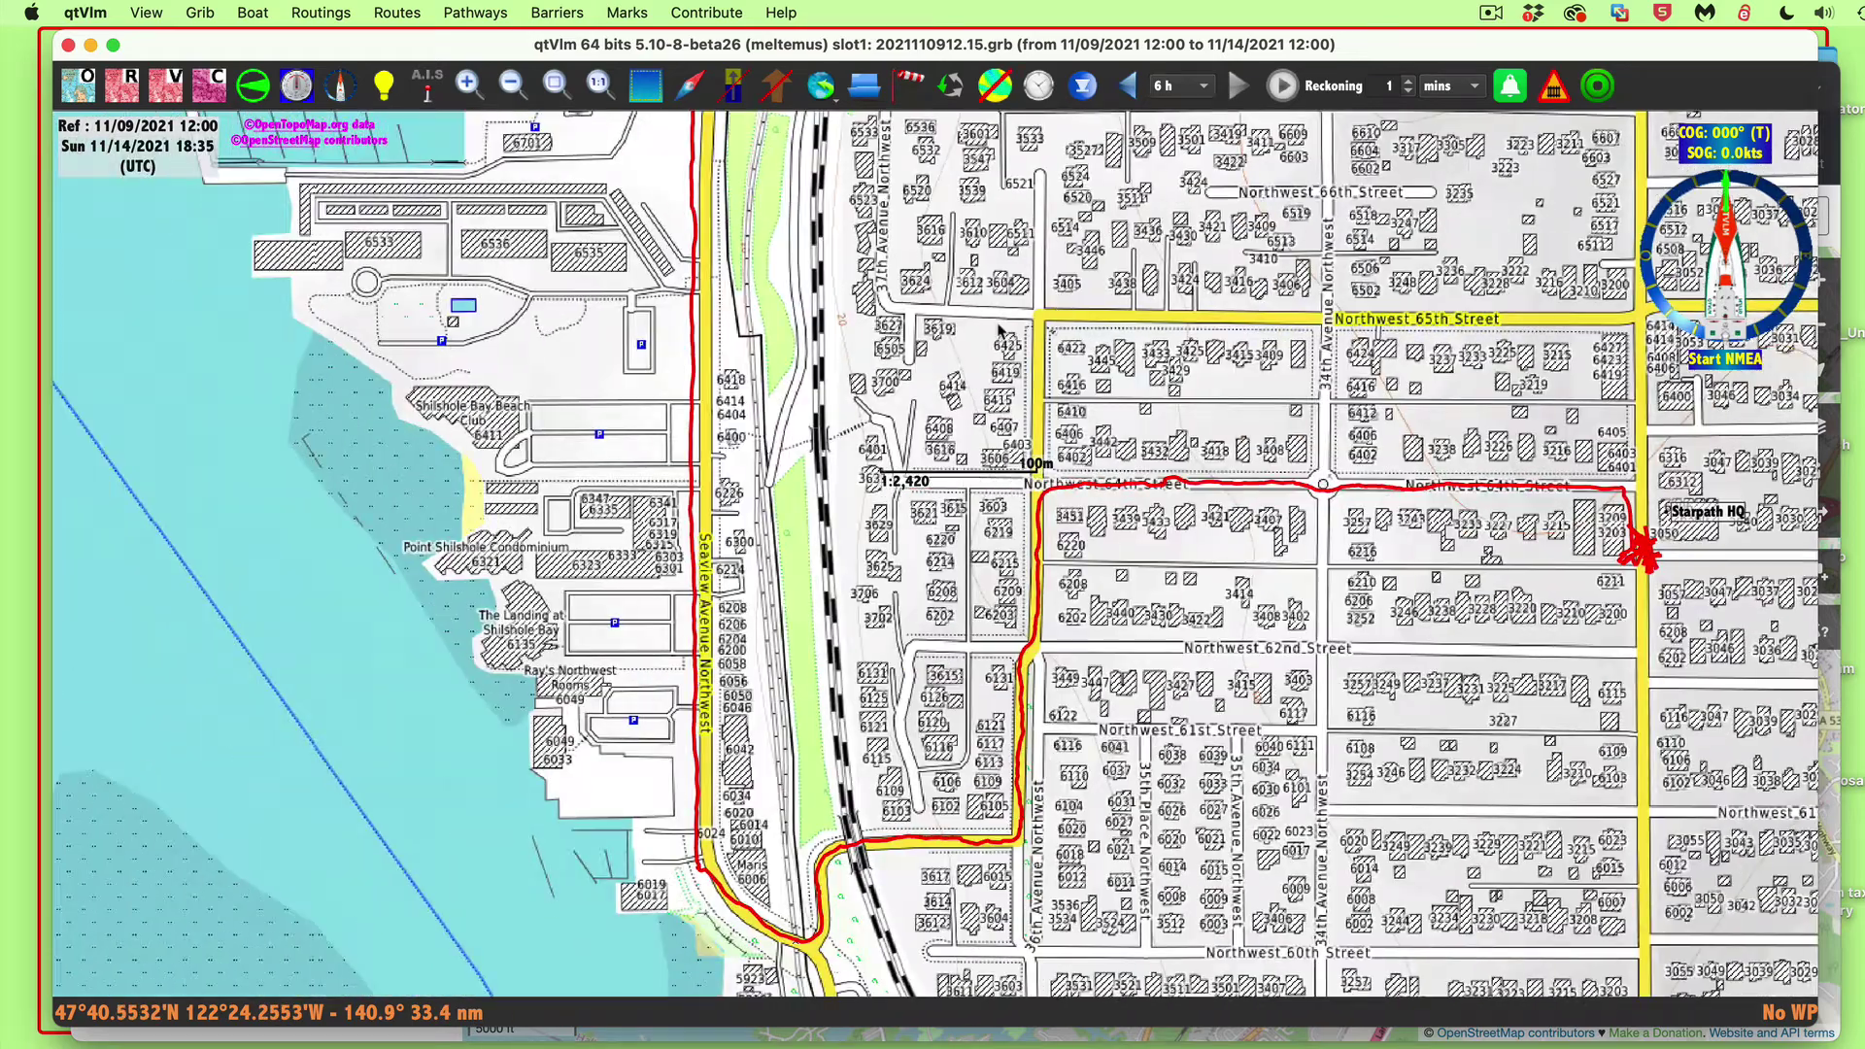
mouse_move(795, 419)
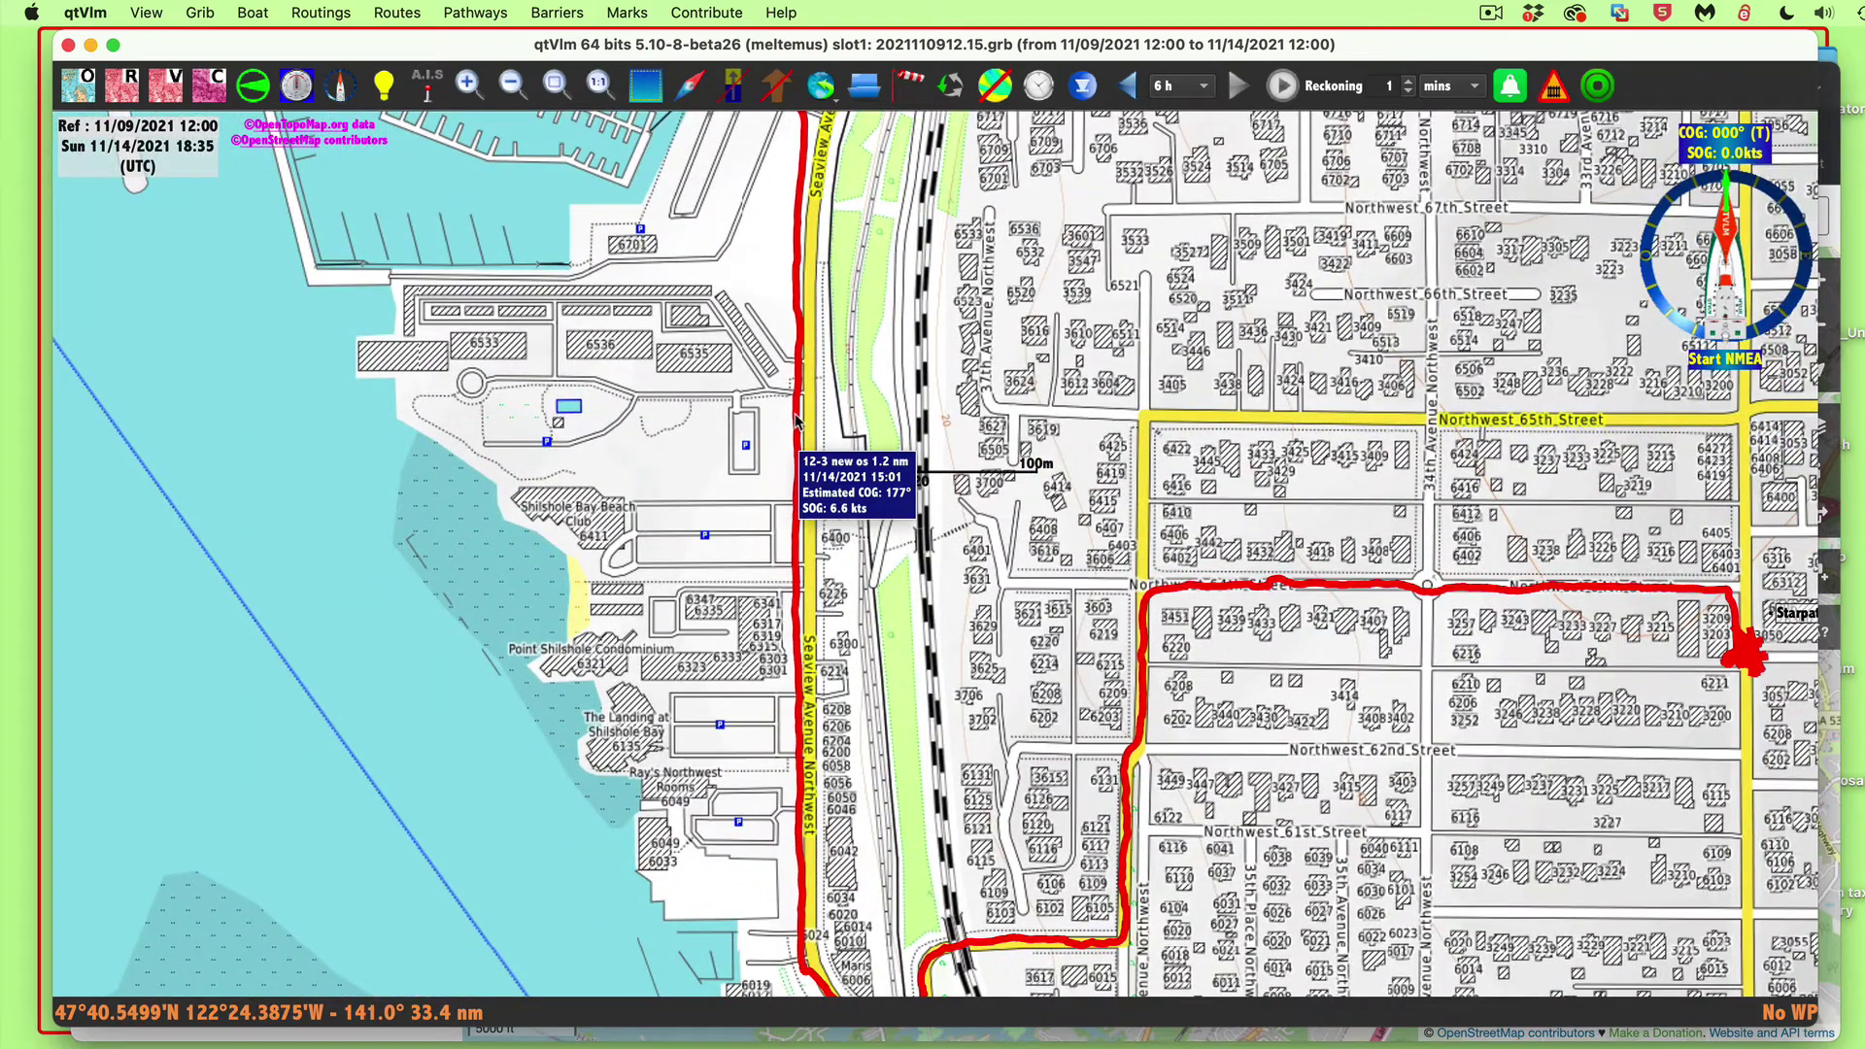
scroll(796, 420, "up", 5)
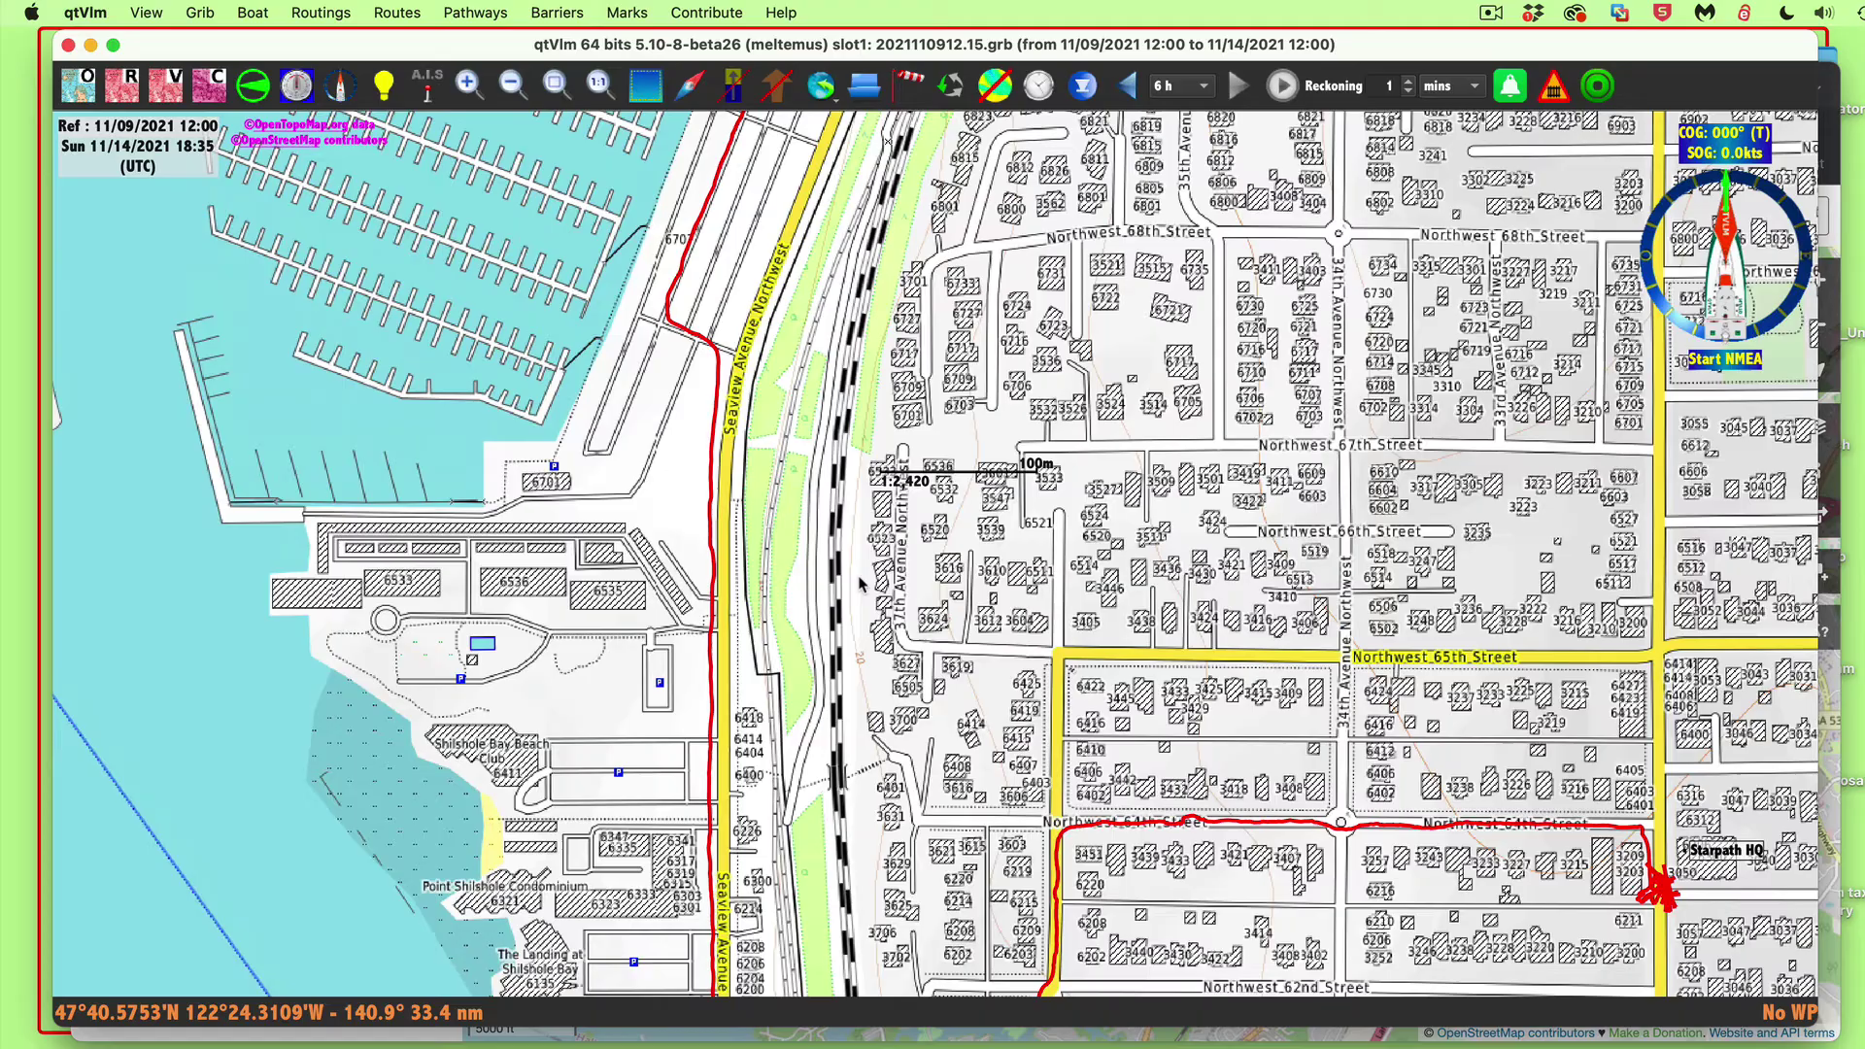
scroll(922, 449, "up", 10)
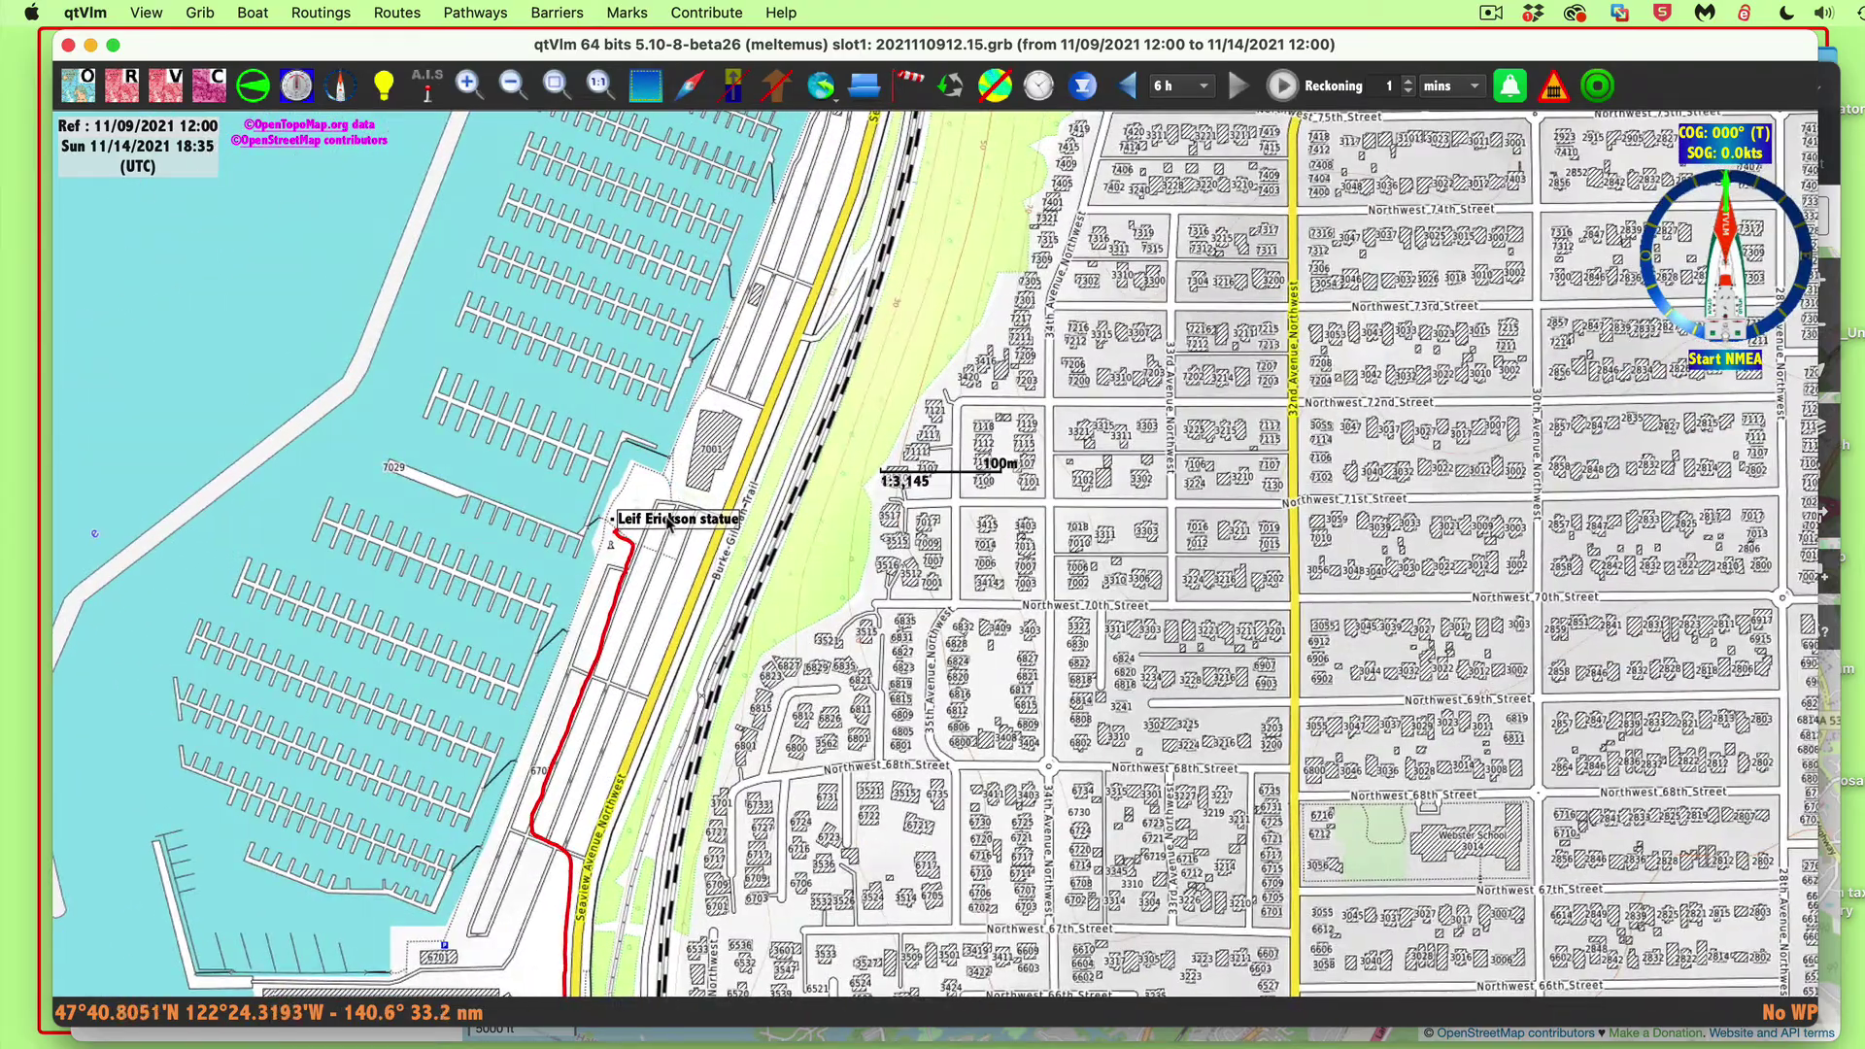
mouse_move(677, 525)
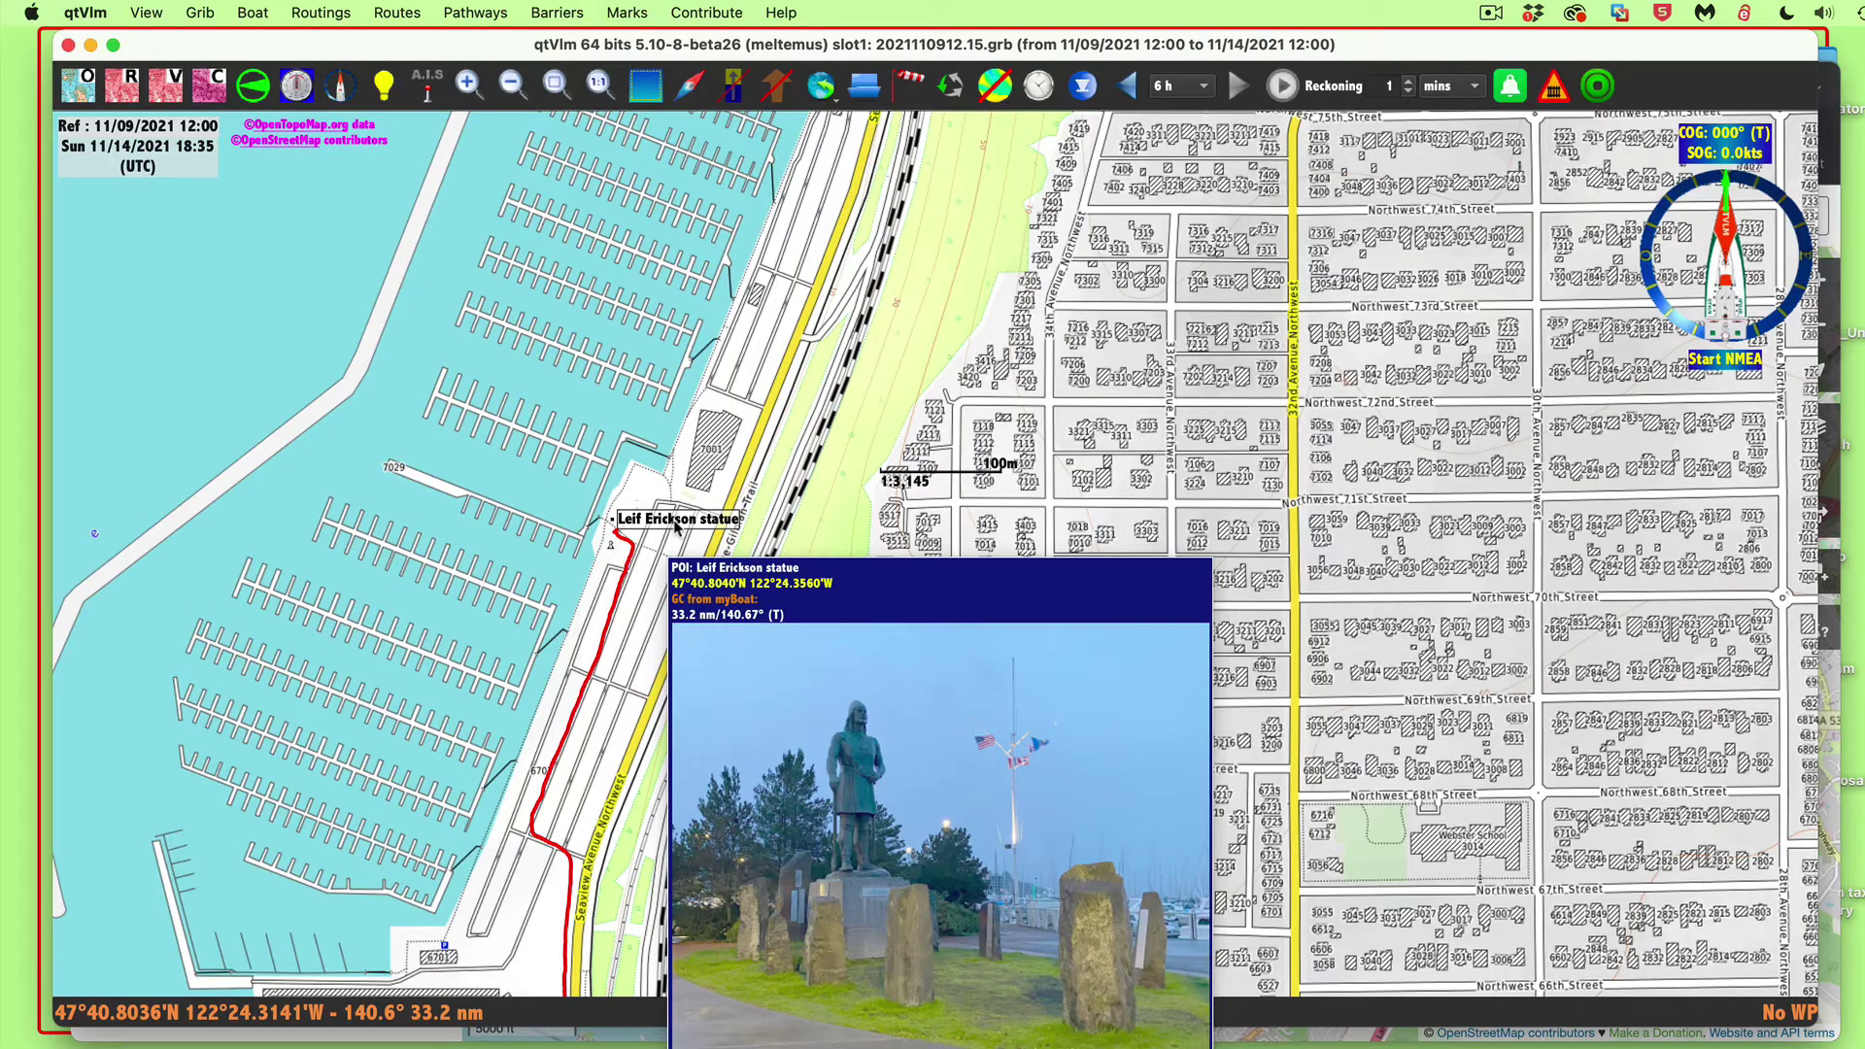
left_click_drag(818, 980, 1100, 339)
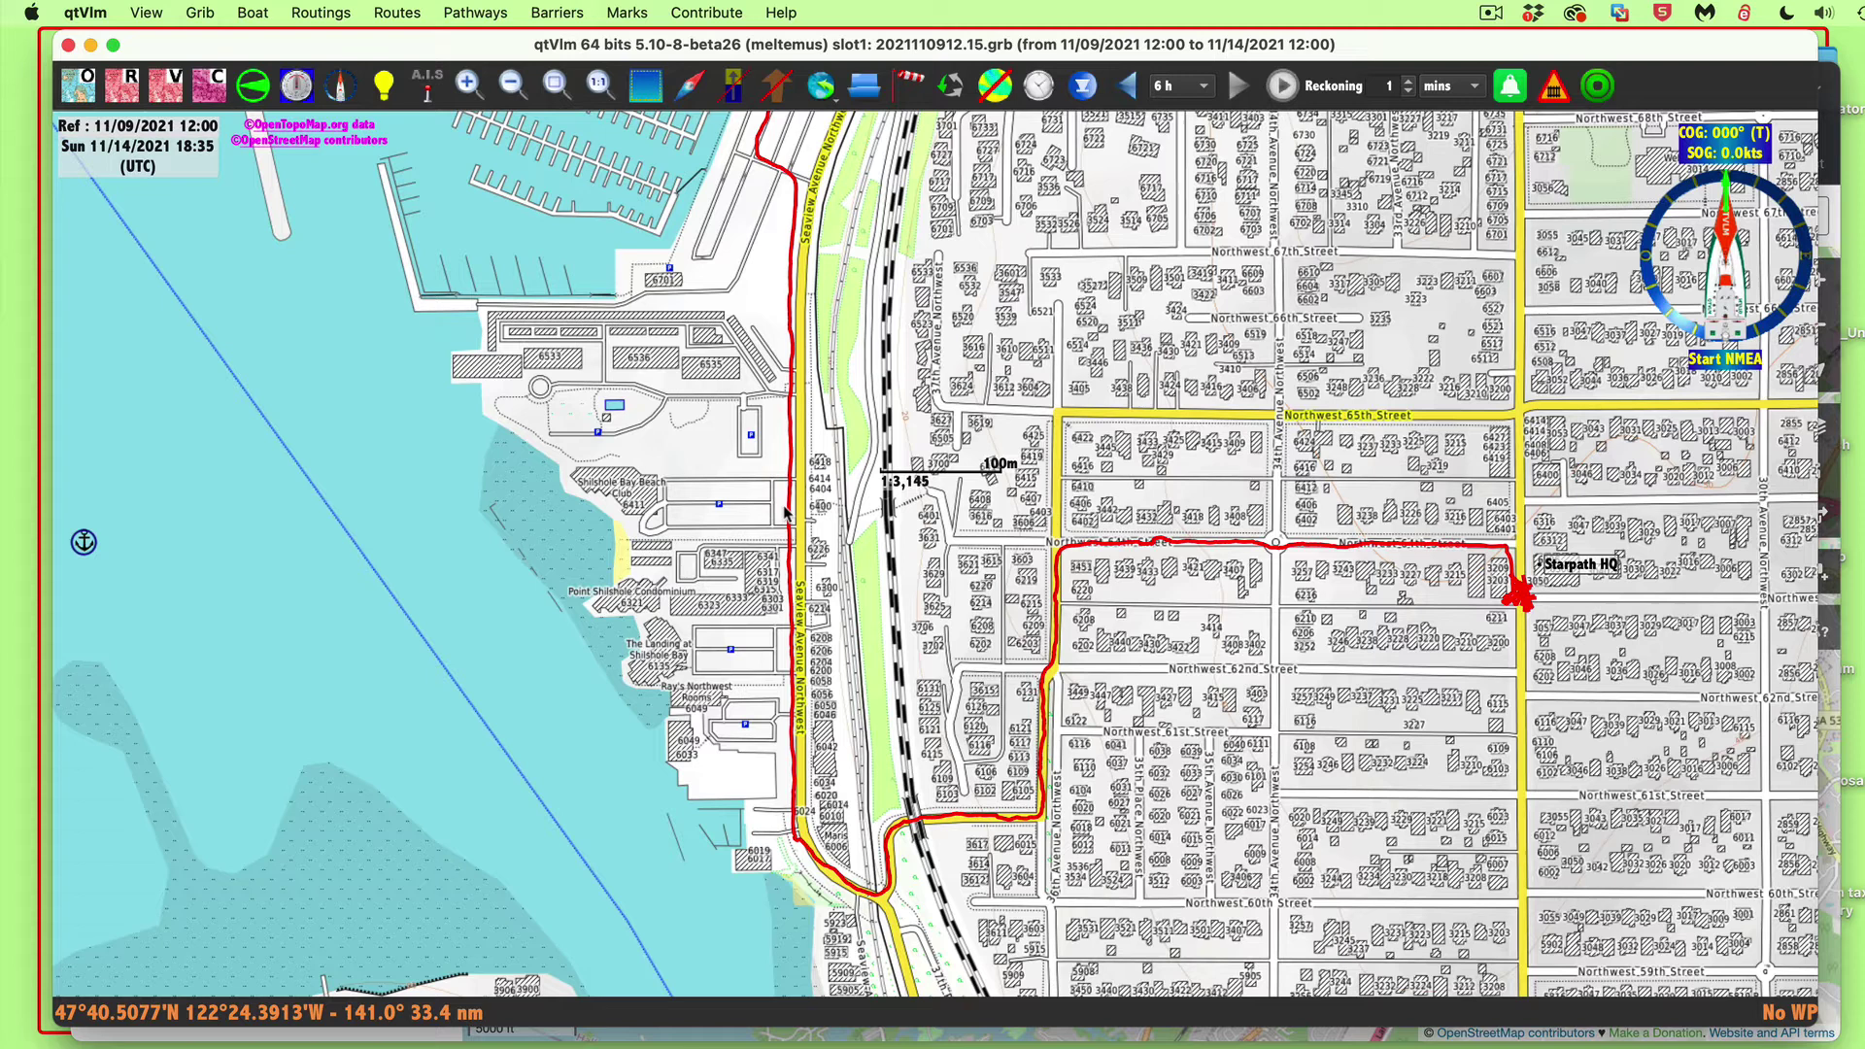
mouse_move(790, 512)
key("super+Tab")
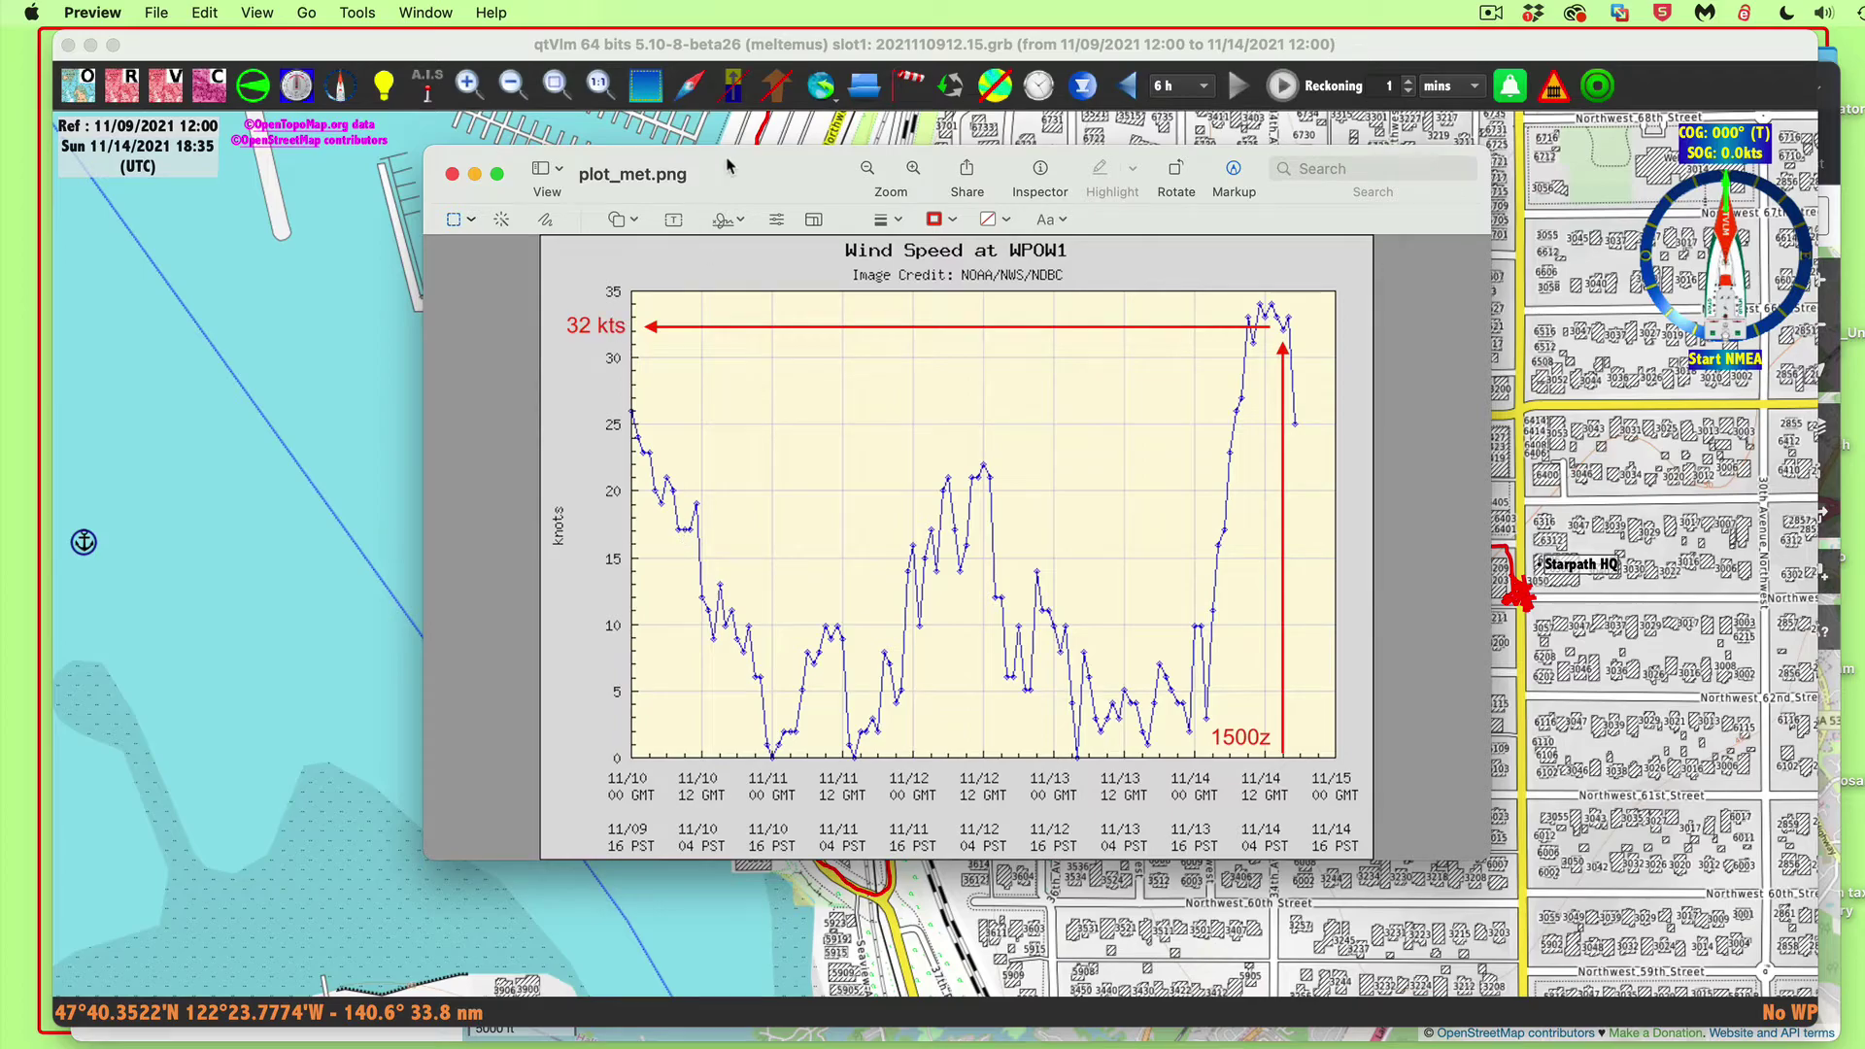
key("super+w")
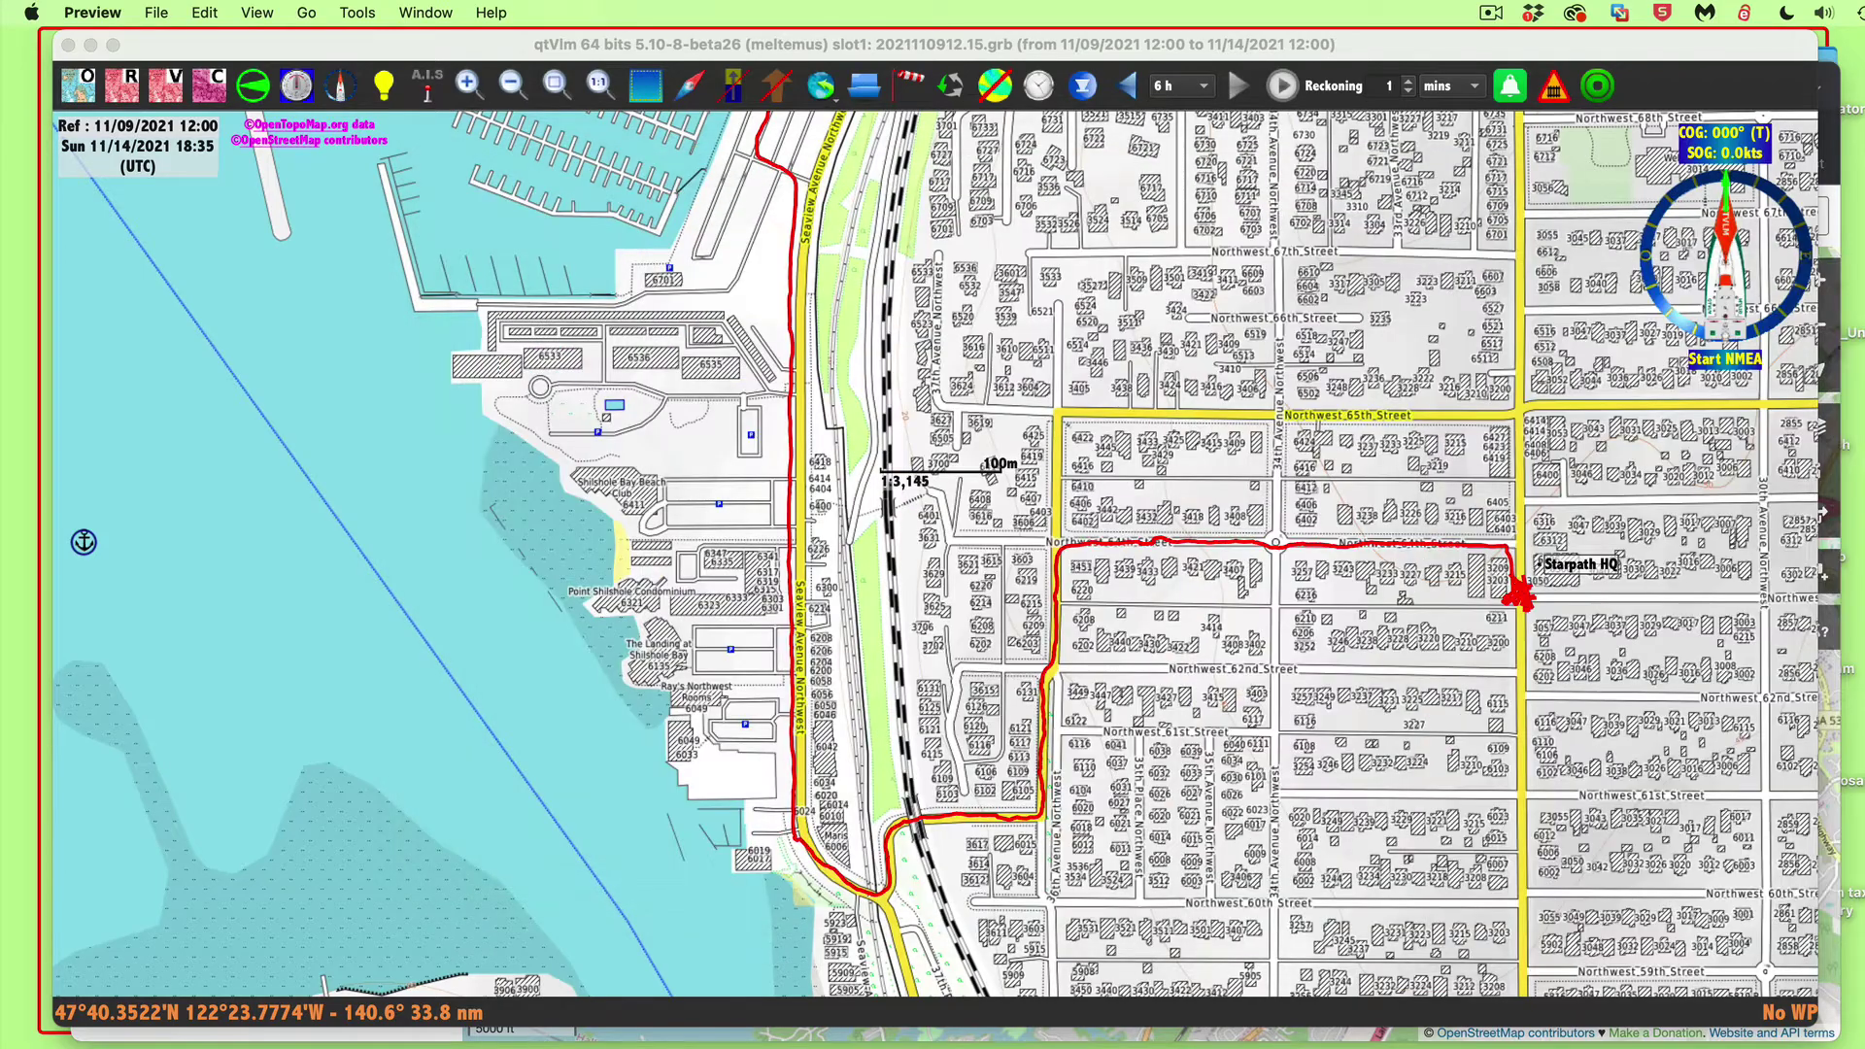
- Return to the street chart, zoom in and centre the bike track
left_click(1182, 677)
scroll(1165, 675, "up", 3)
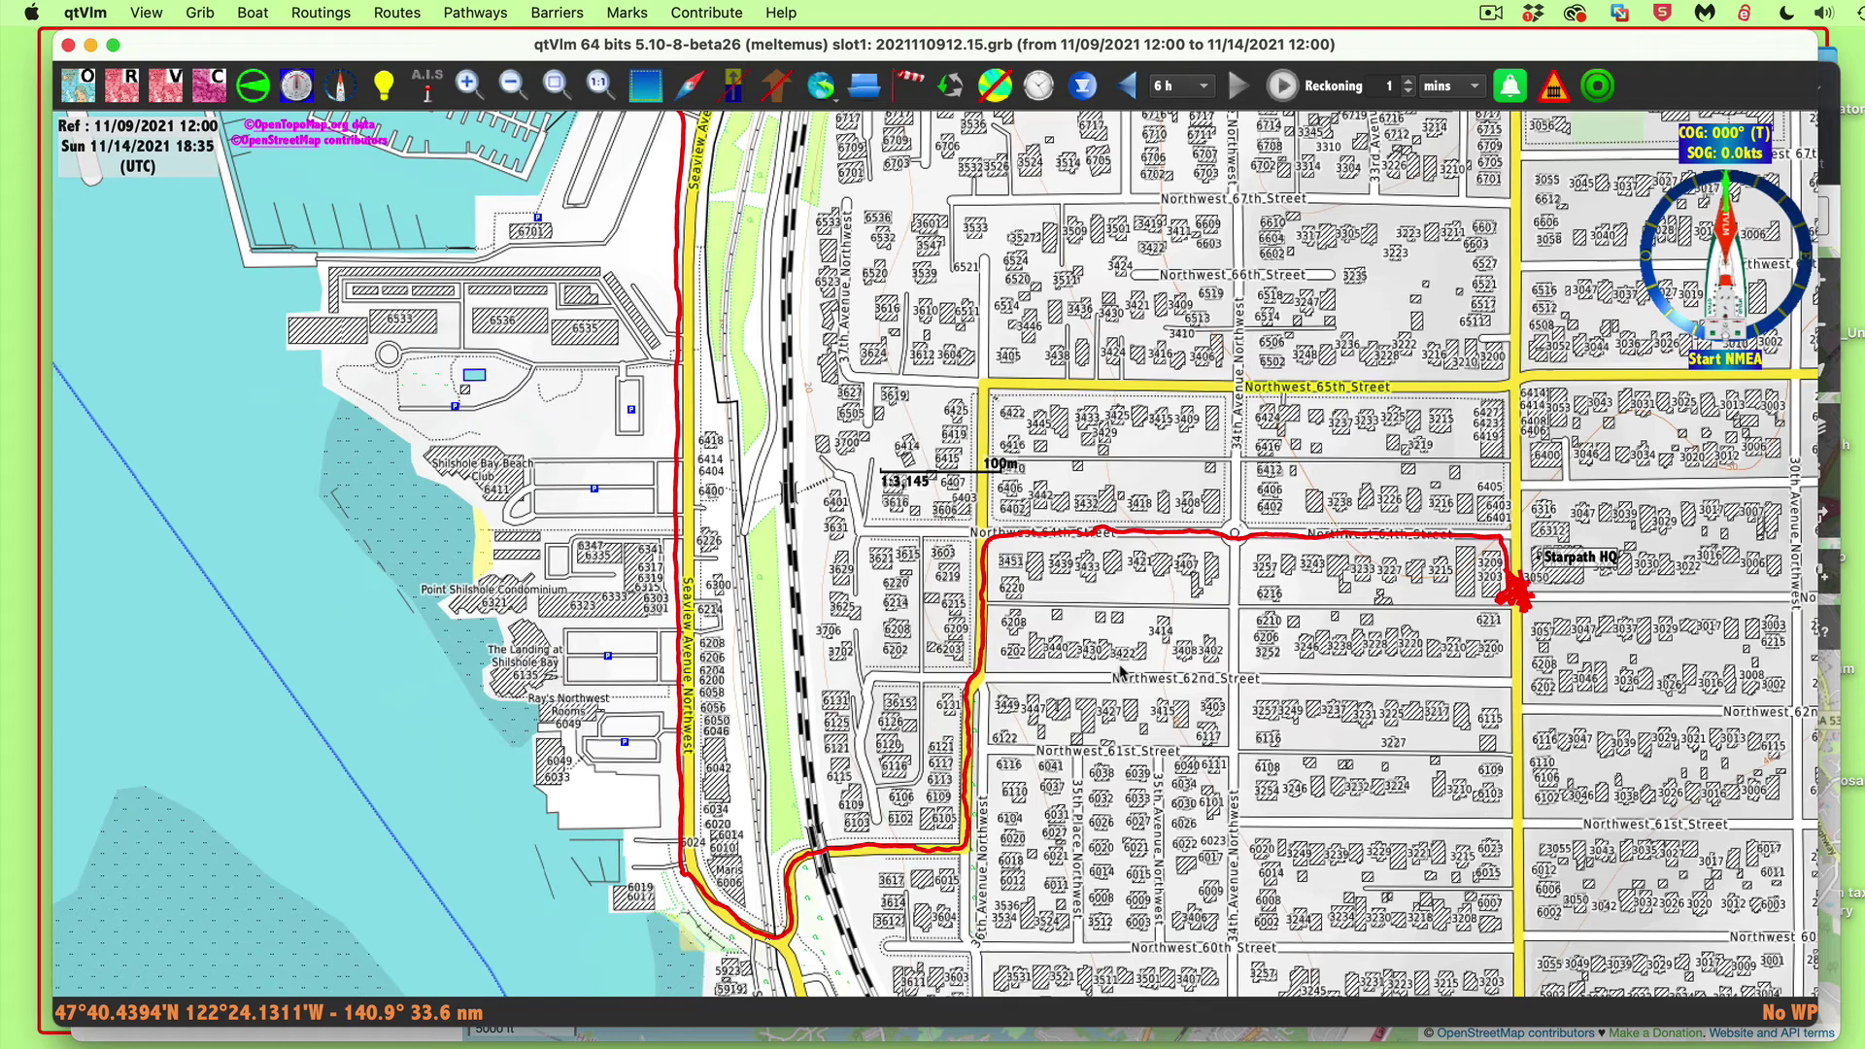
scroll(1119, 670, "up", 3)
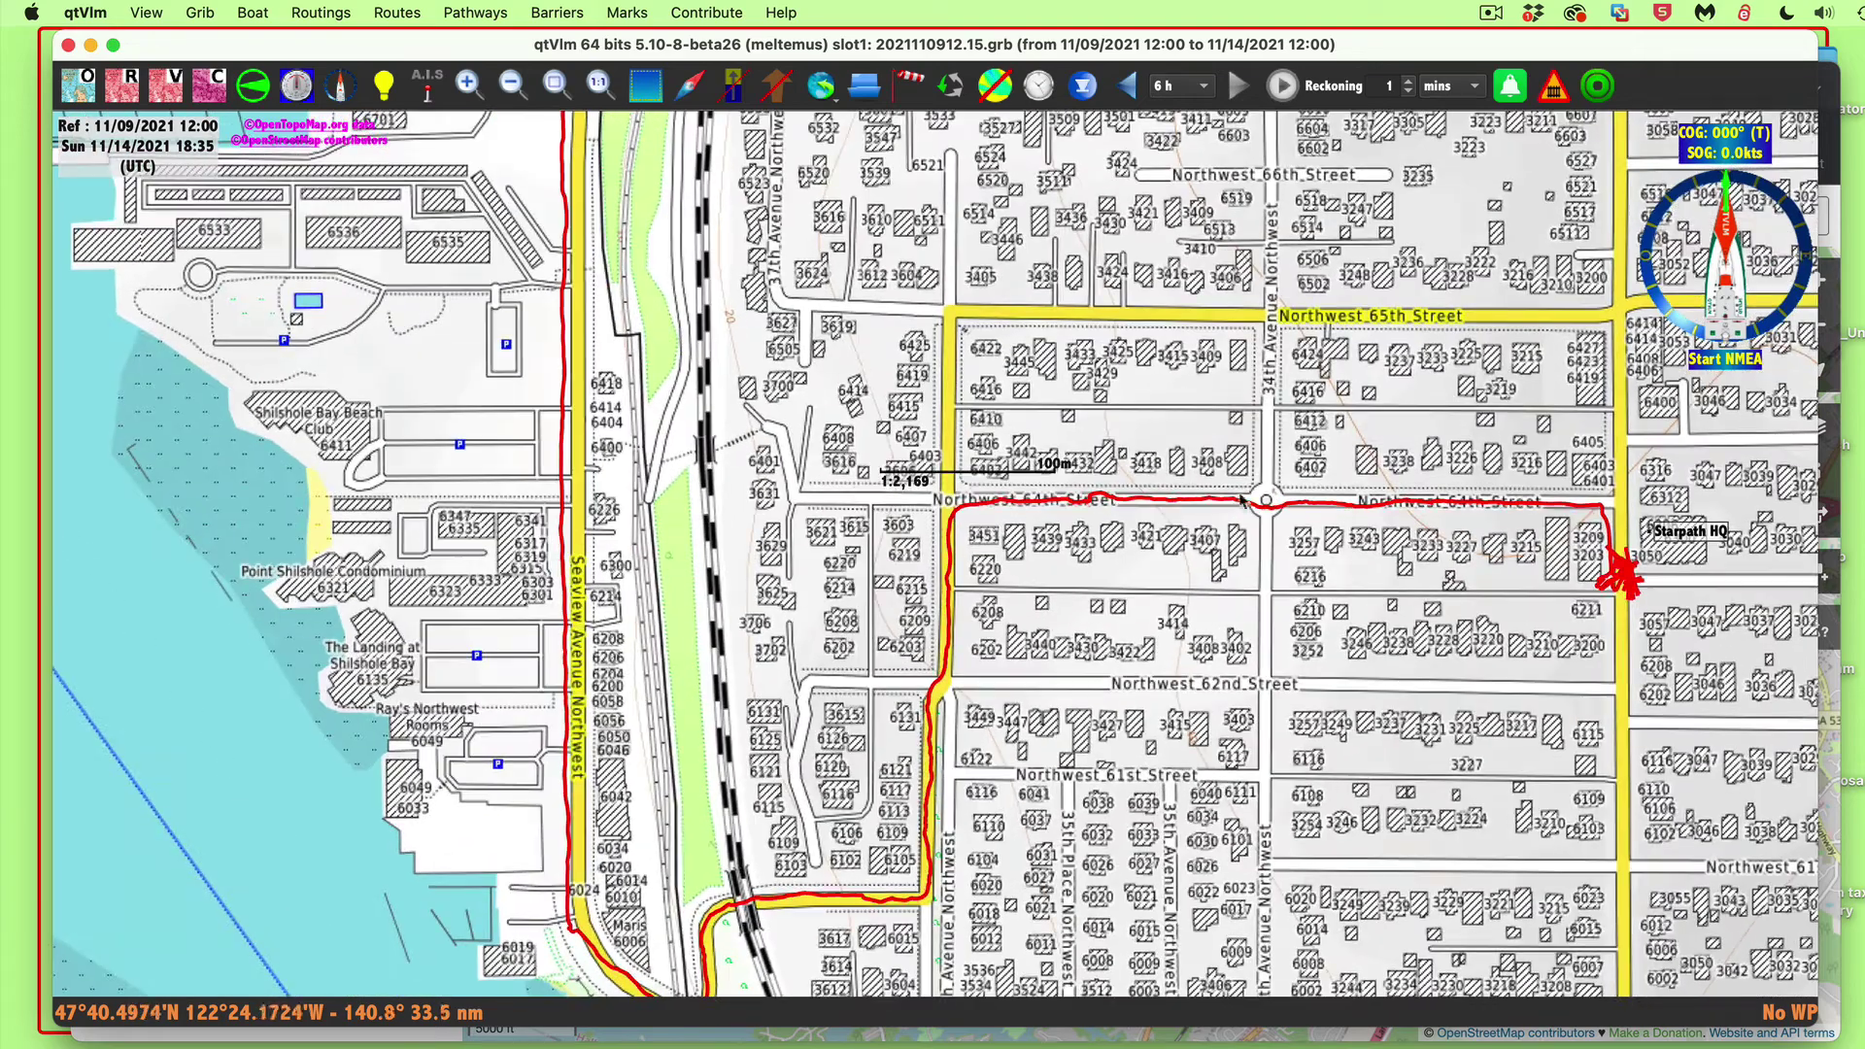
left_click_drag(1270, 233, 1126, 352)
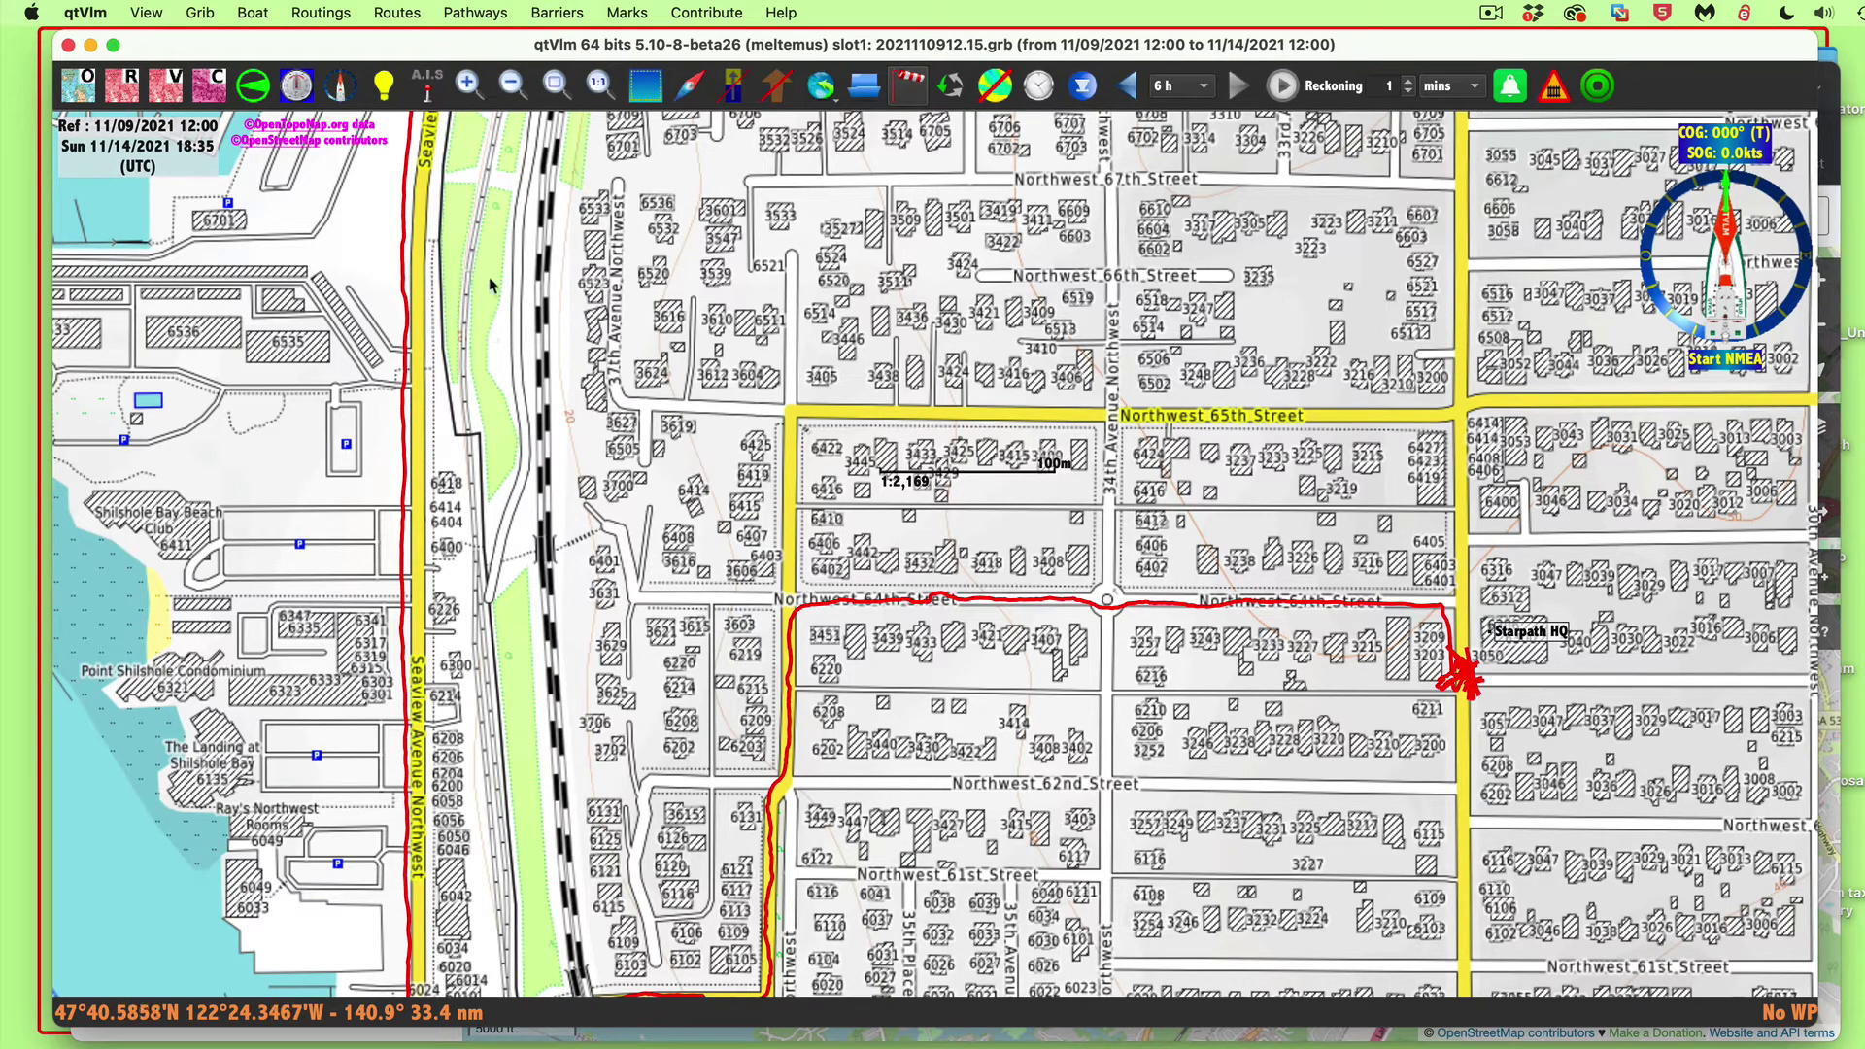
- Load Elev_Contour.shp from View > Shapefiles and SHOM, confirm, and zoom out
left_click(145, 14)
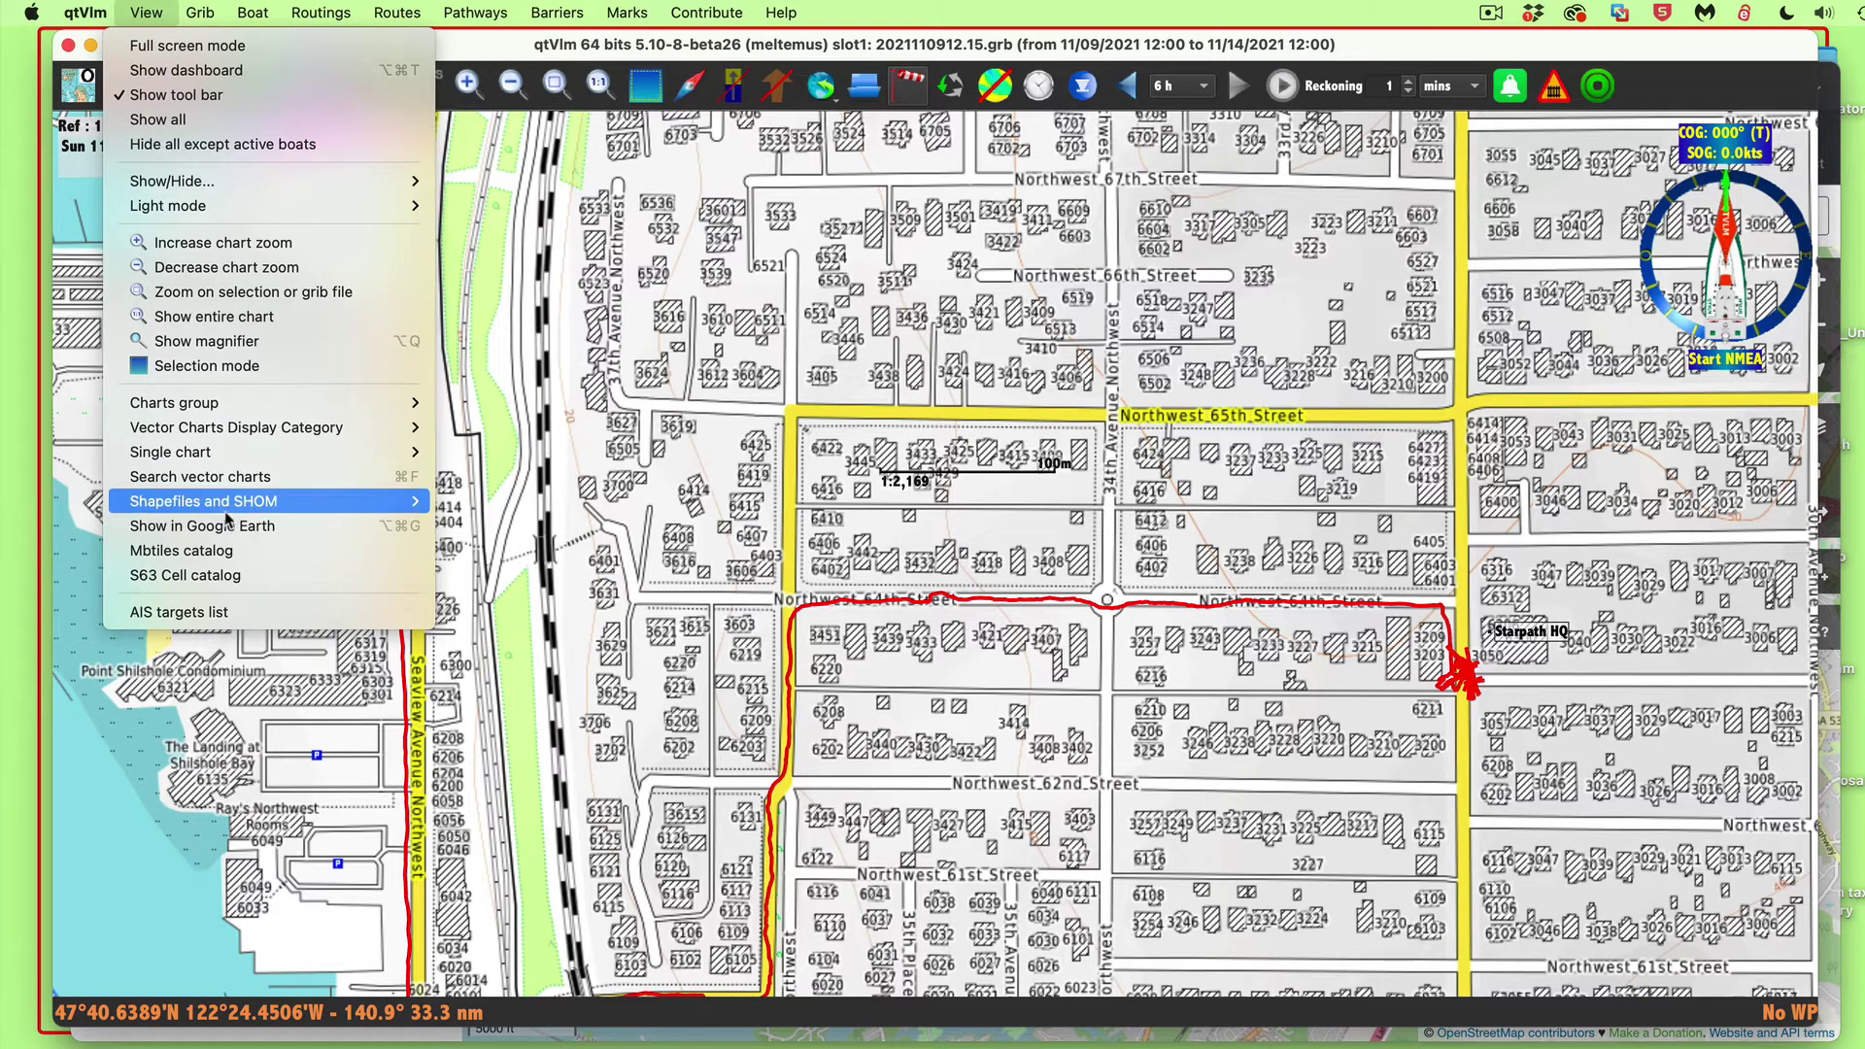
mouse_move(229, 507)
left_click(553, 501)
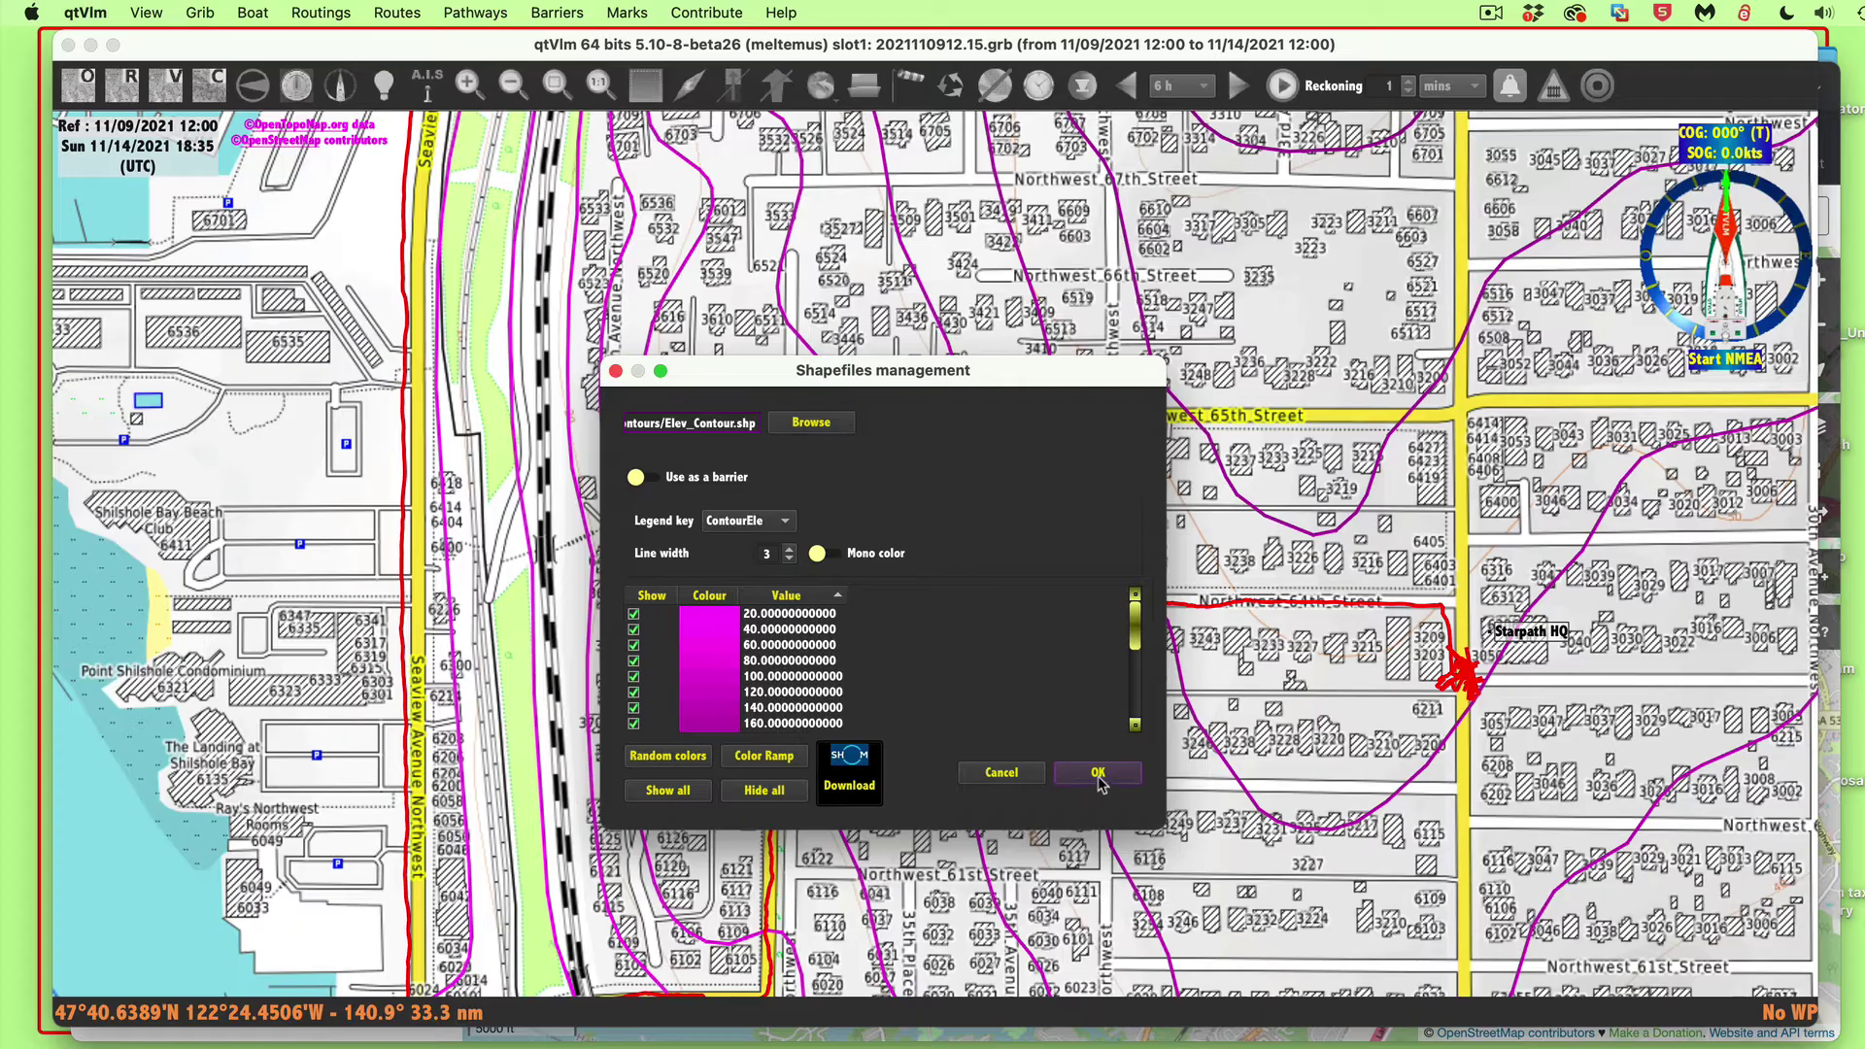
left_click(1099, 774)
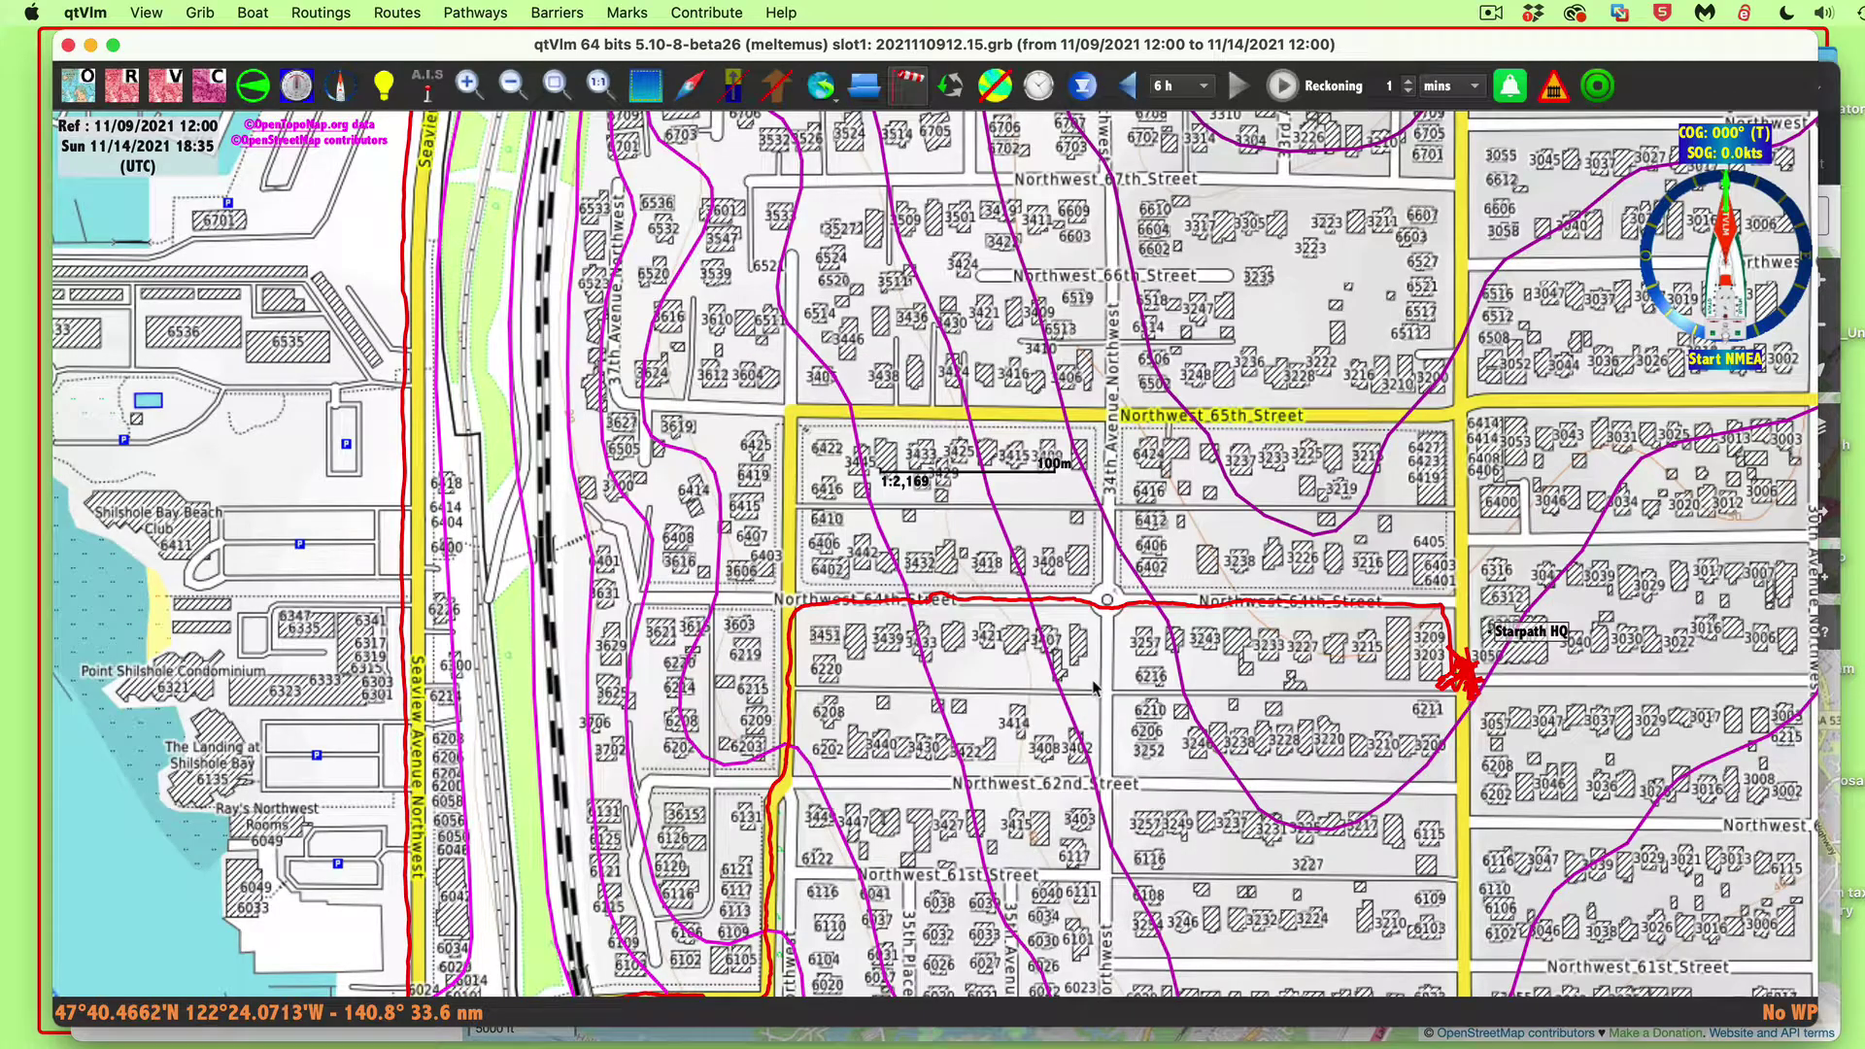
scroll(1093, 686, "down", 2)
scroll(1120, 546, "down", 2)
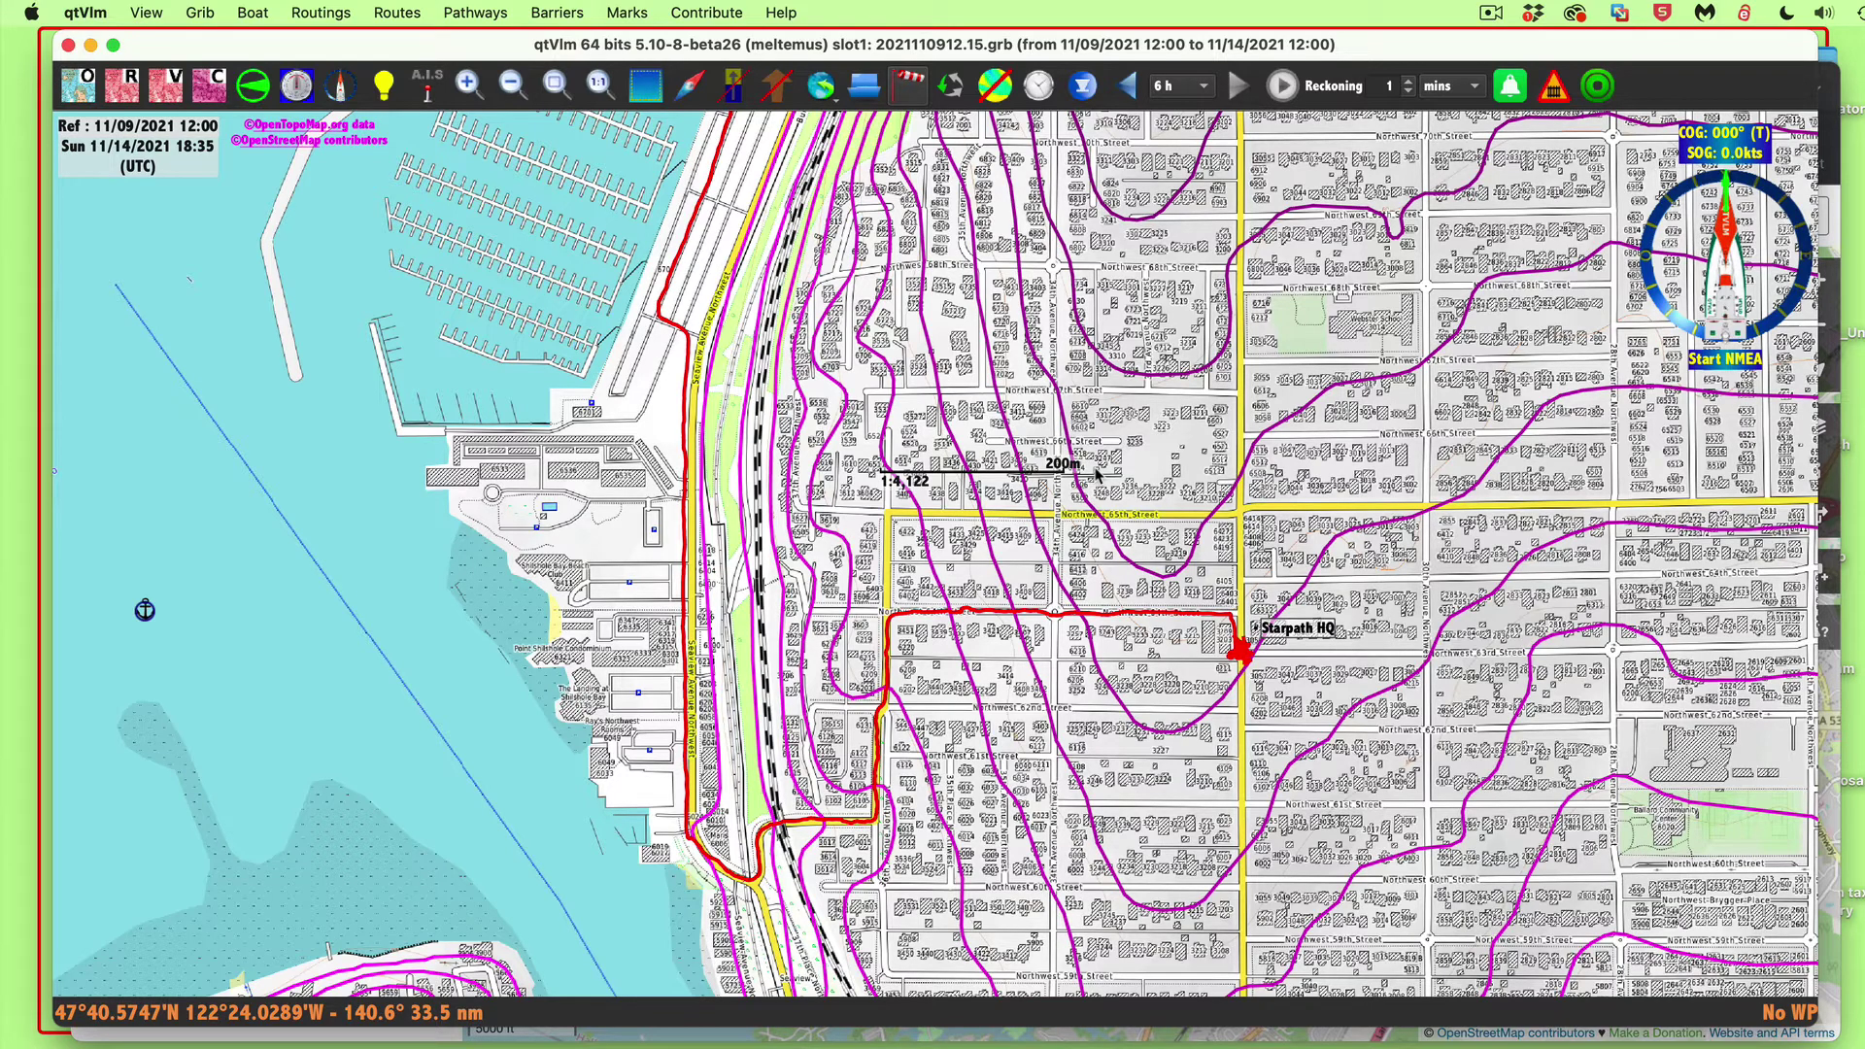
scroll(1371, 561, "right", 5)
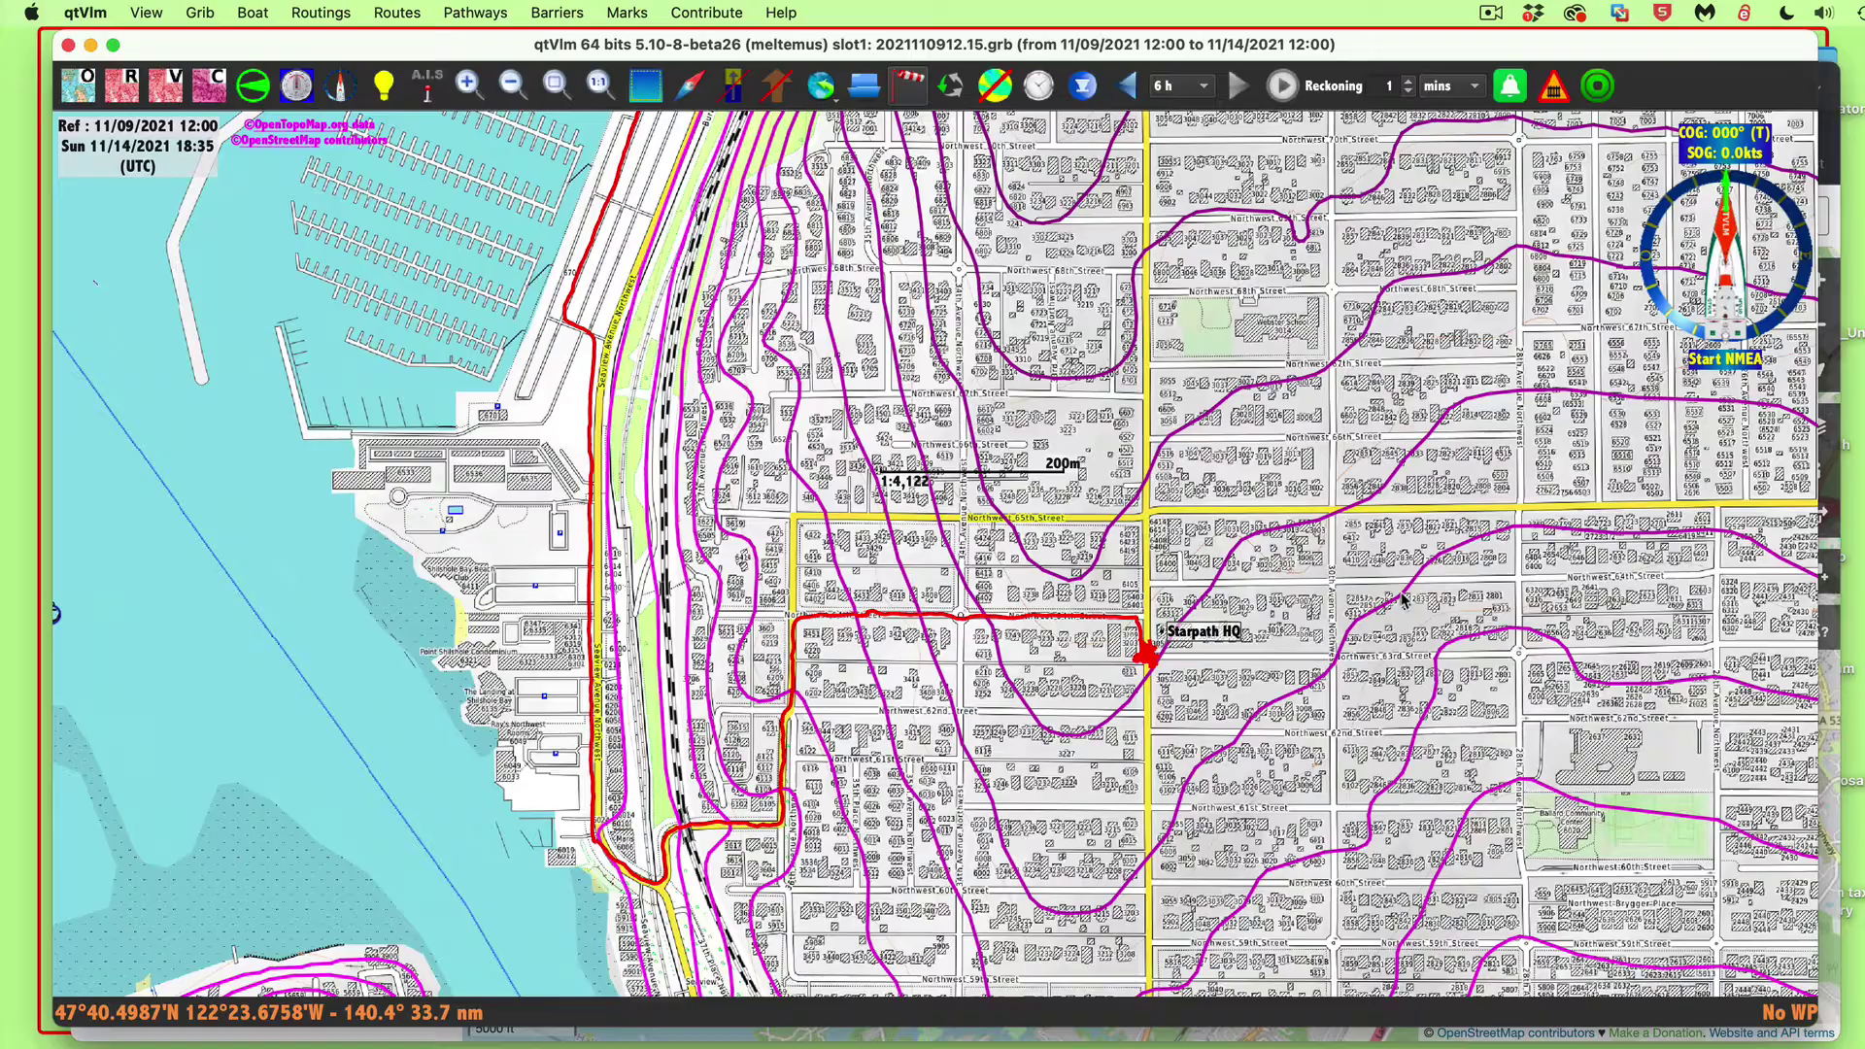
scroll(1371, 562, "up", 2)
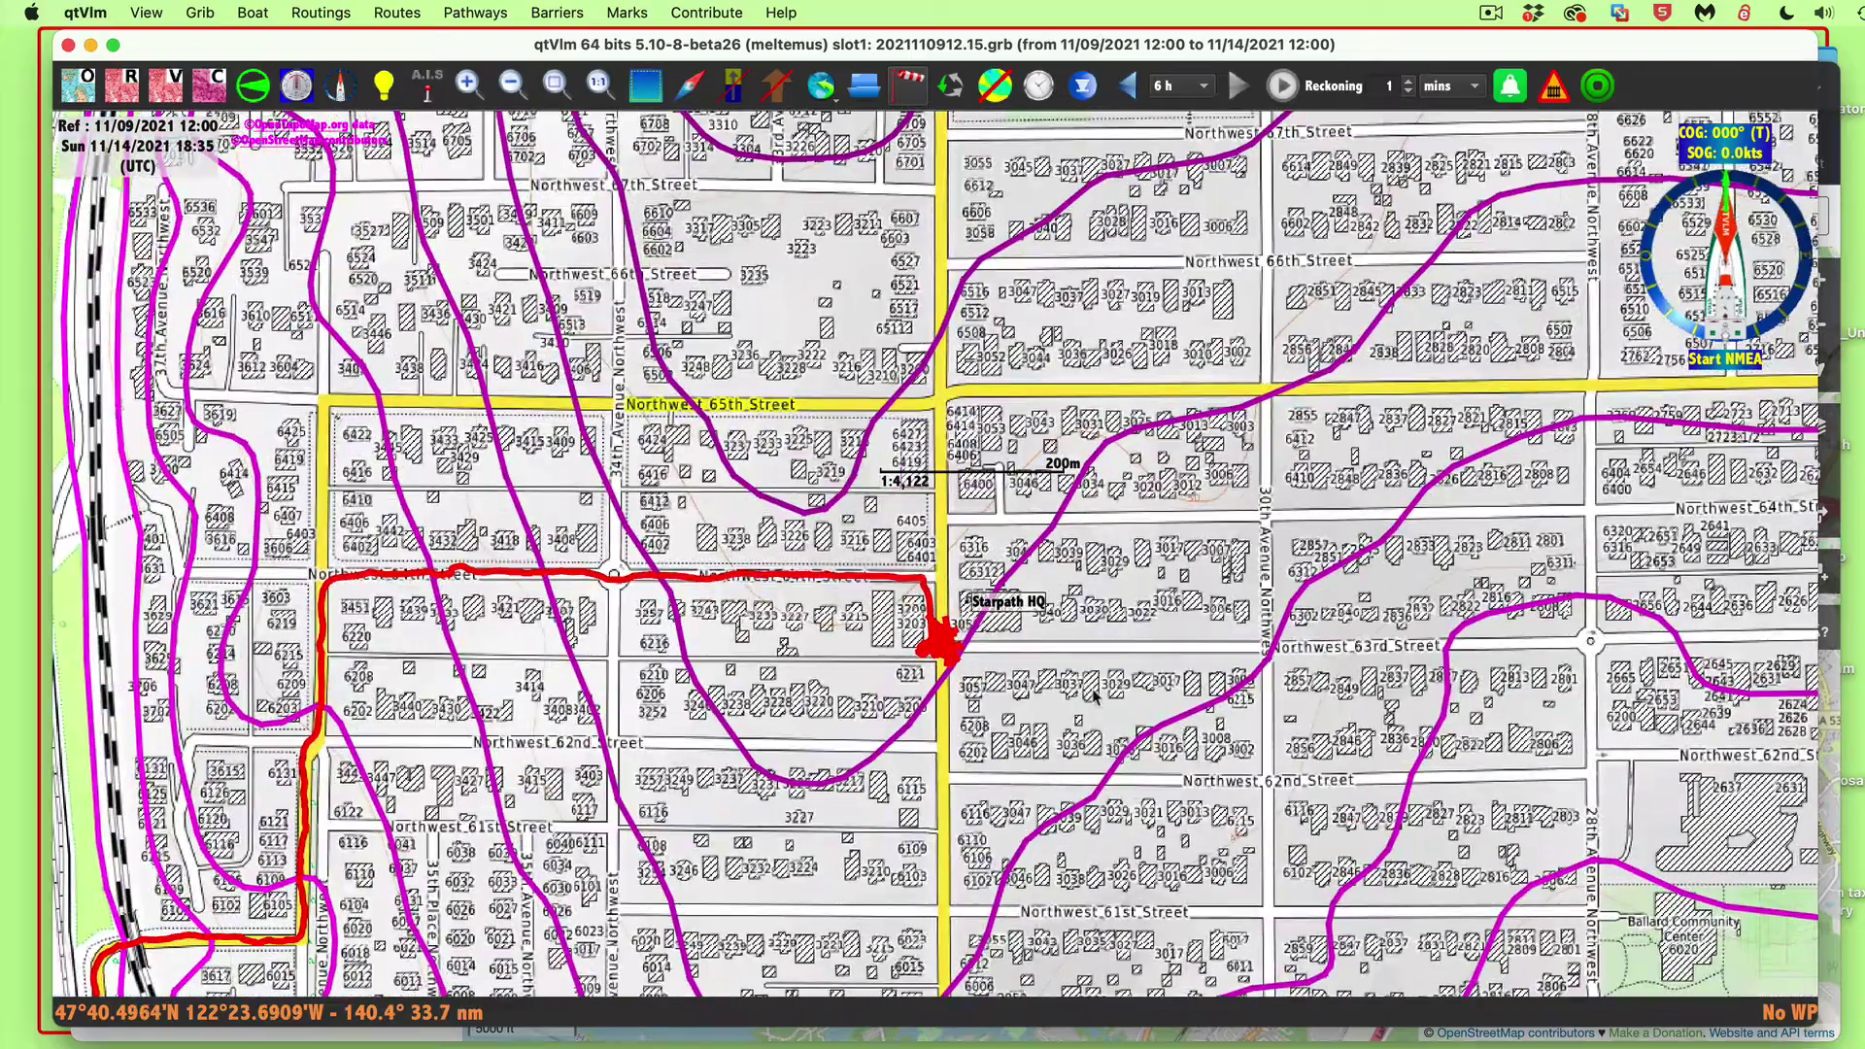
scroll(1185, 553, "up", 1)
scroll(1136, 635, "up", 1)
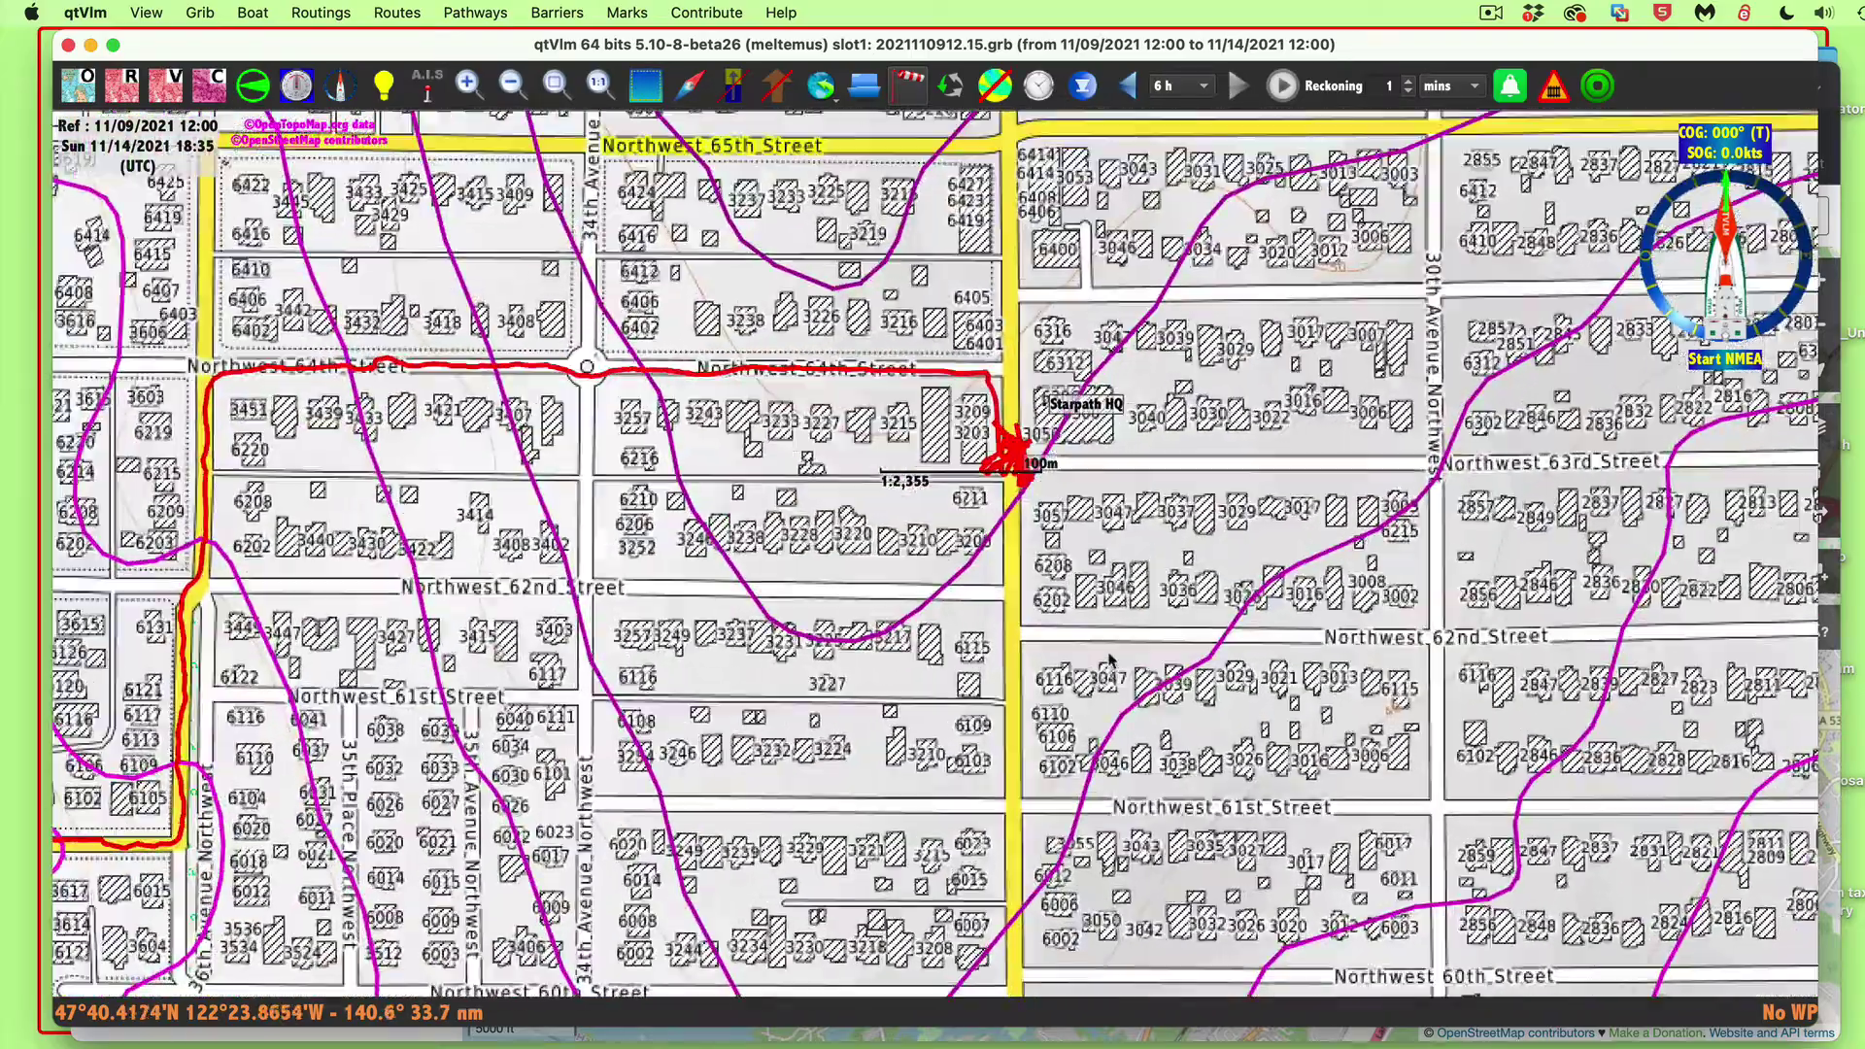
scroll(1256, 491, "left", 3)
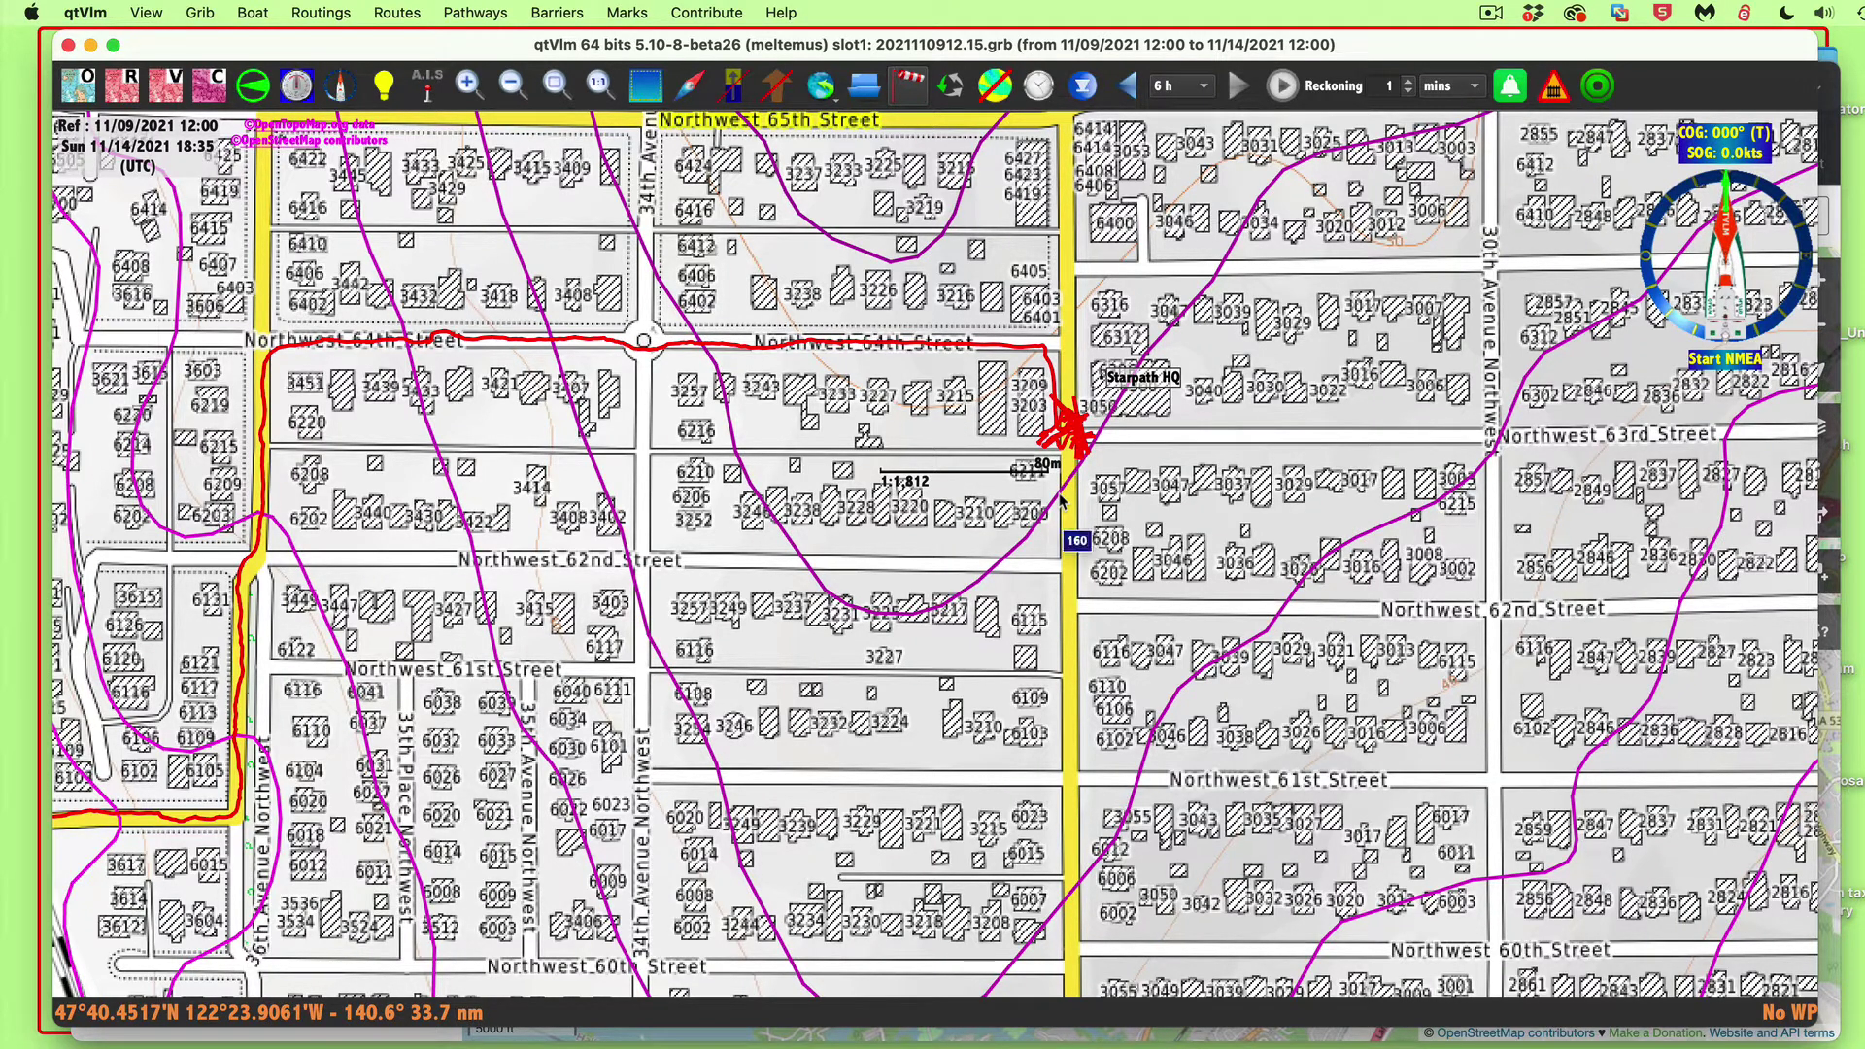
mouse_move(1103, 394)
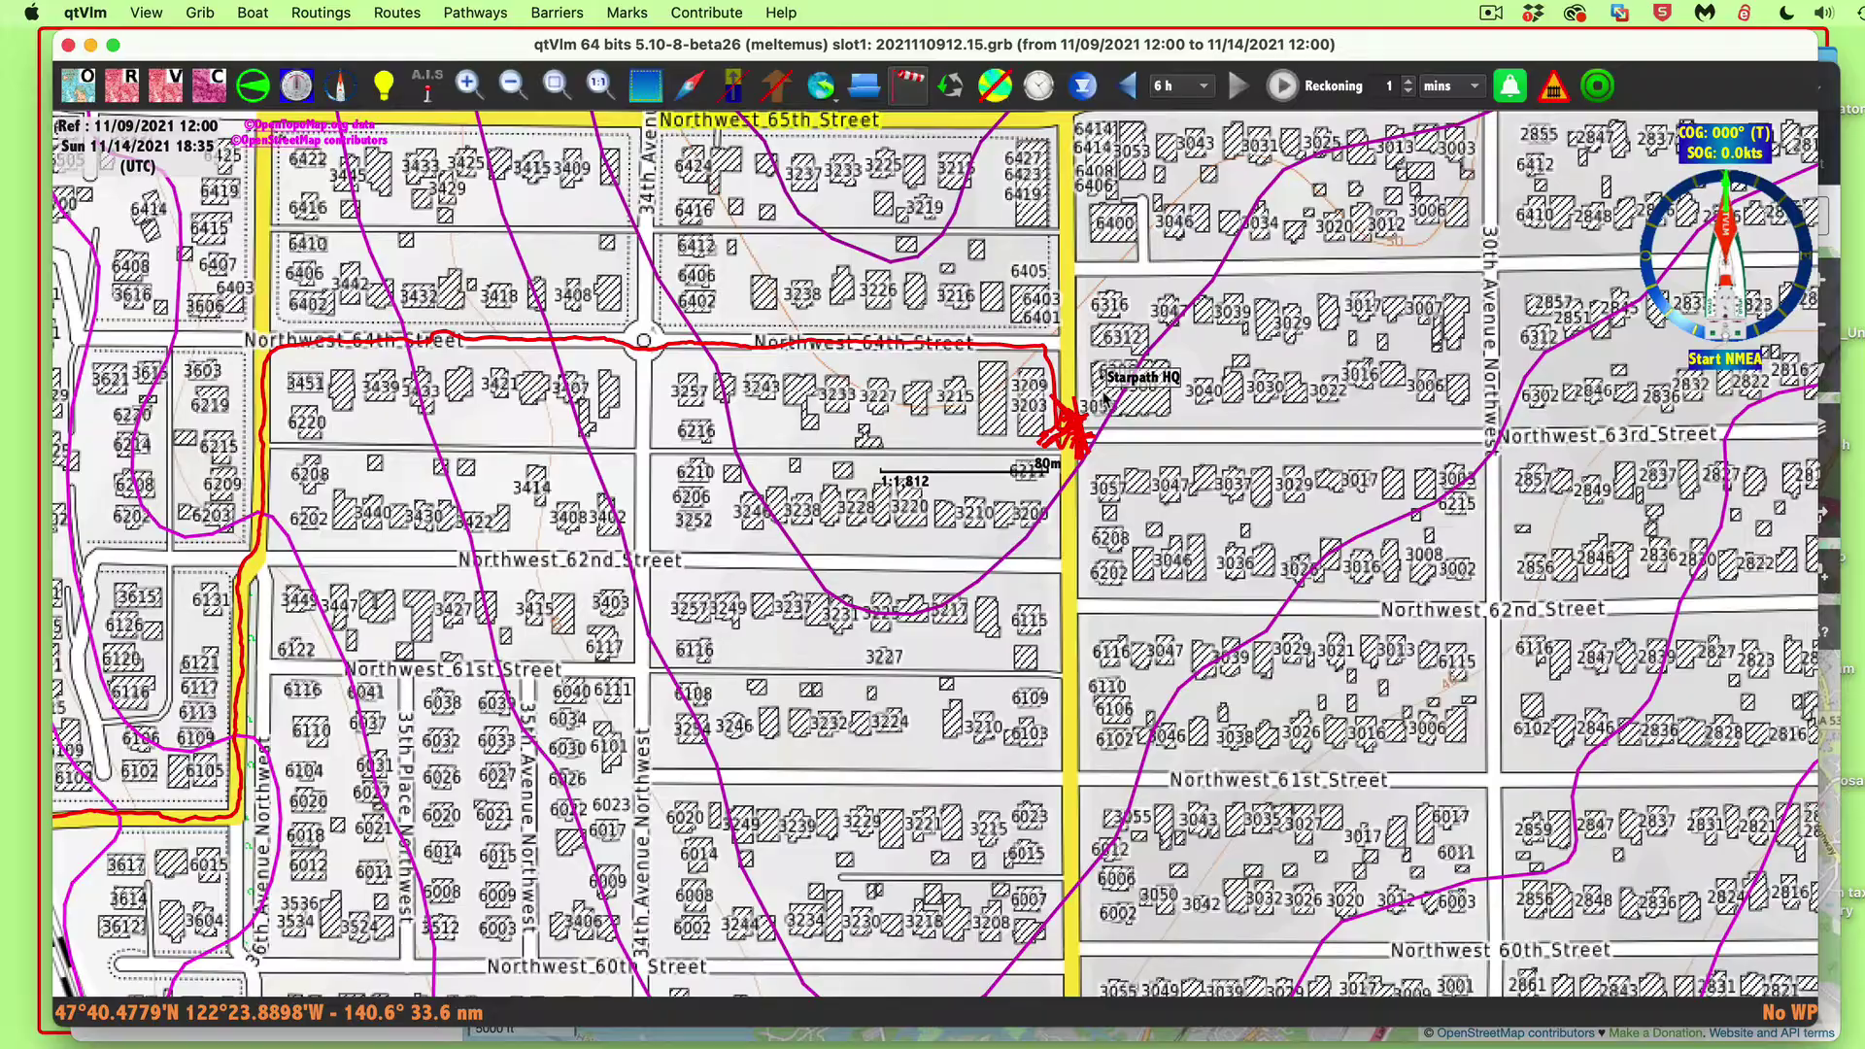
scroll(883, 705, "down", 5)
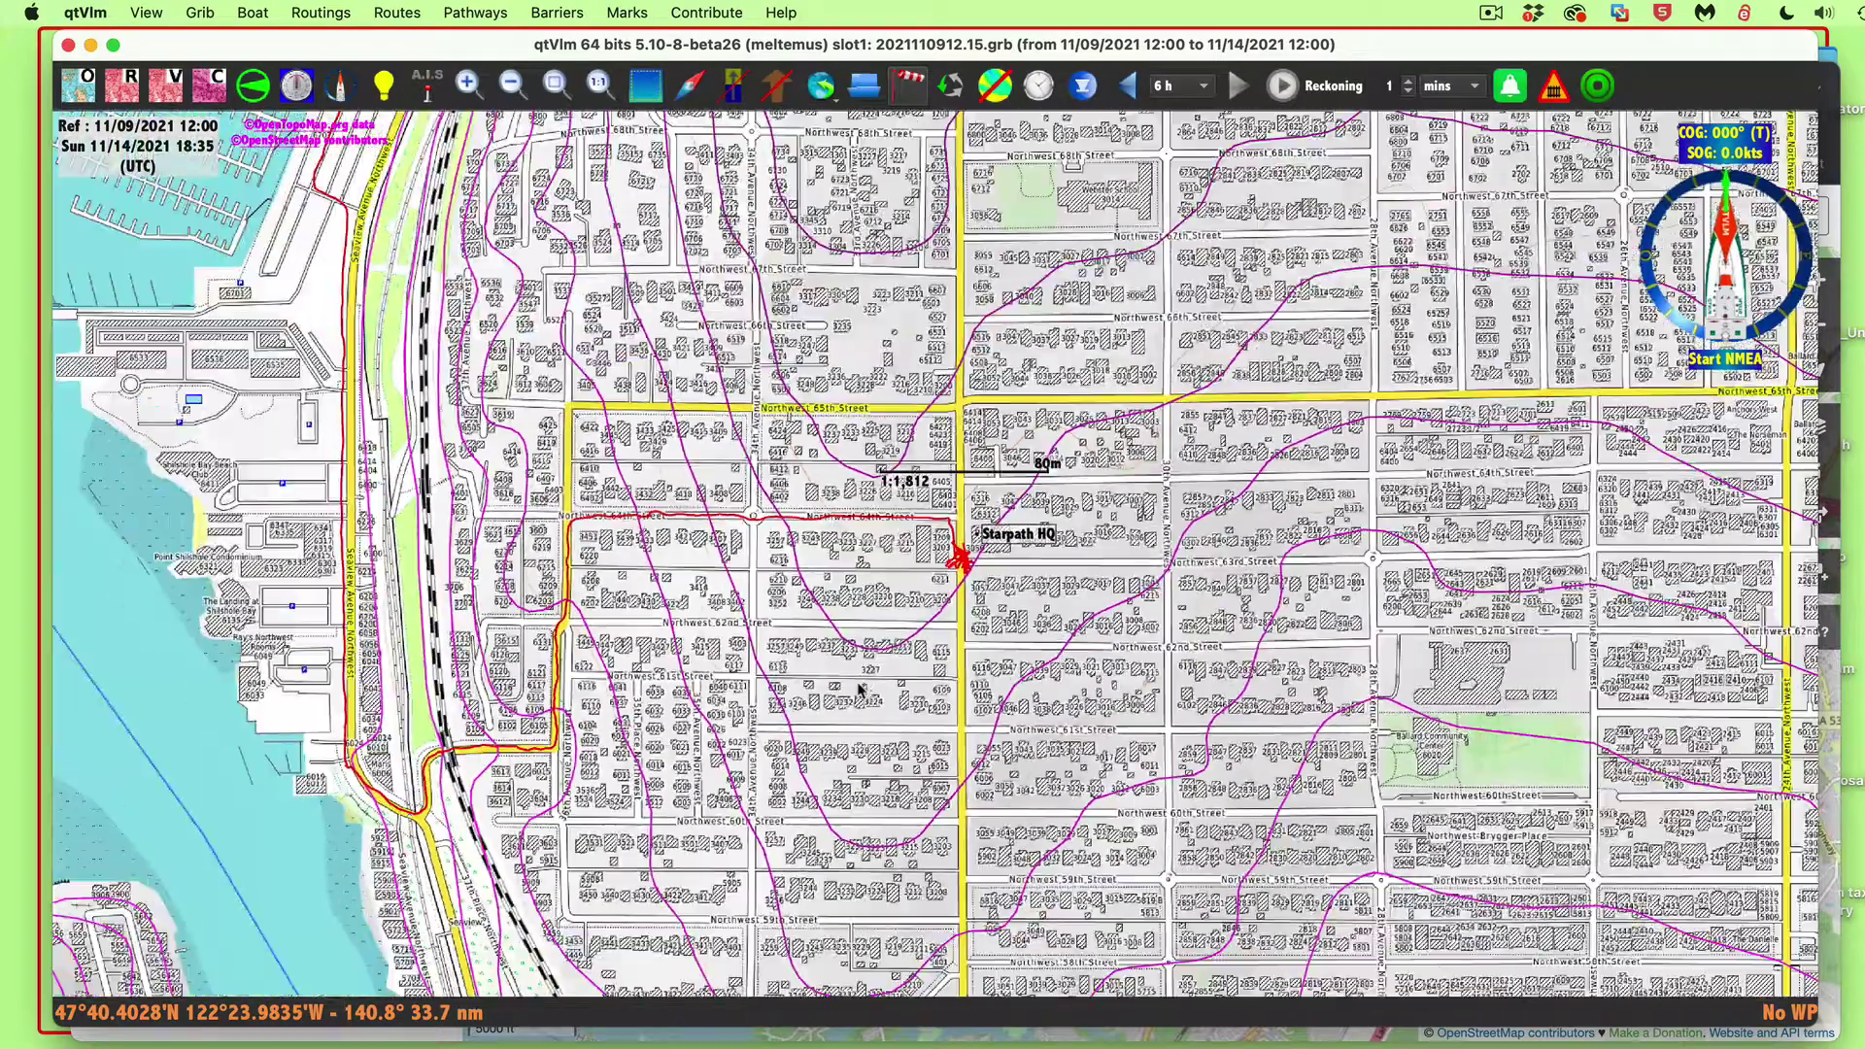
scroll(883, 705, "down", 3)
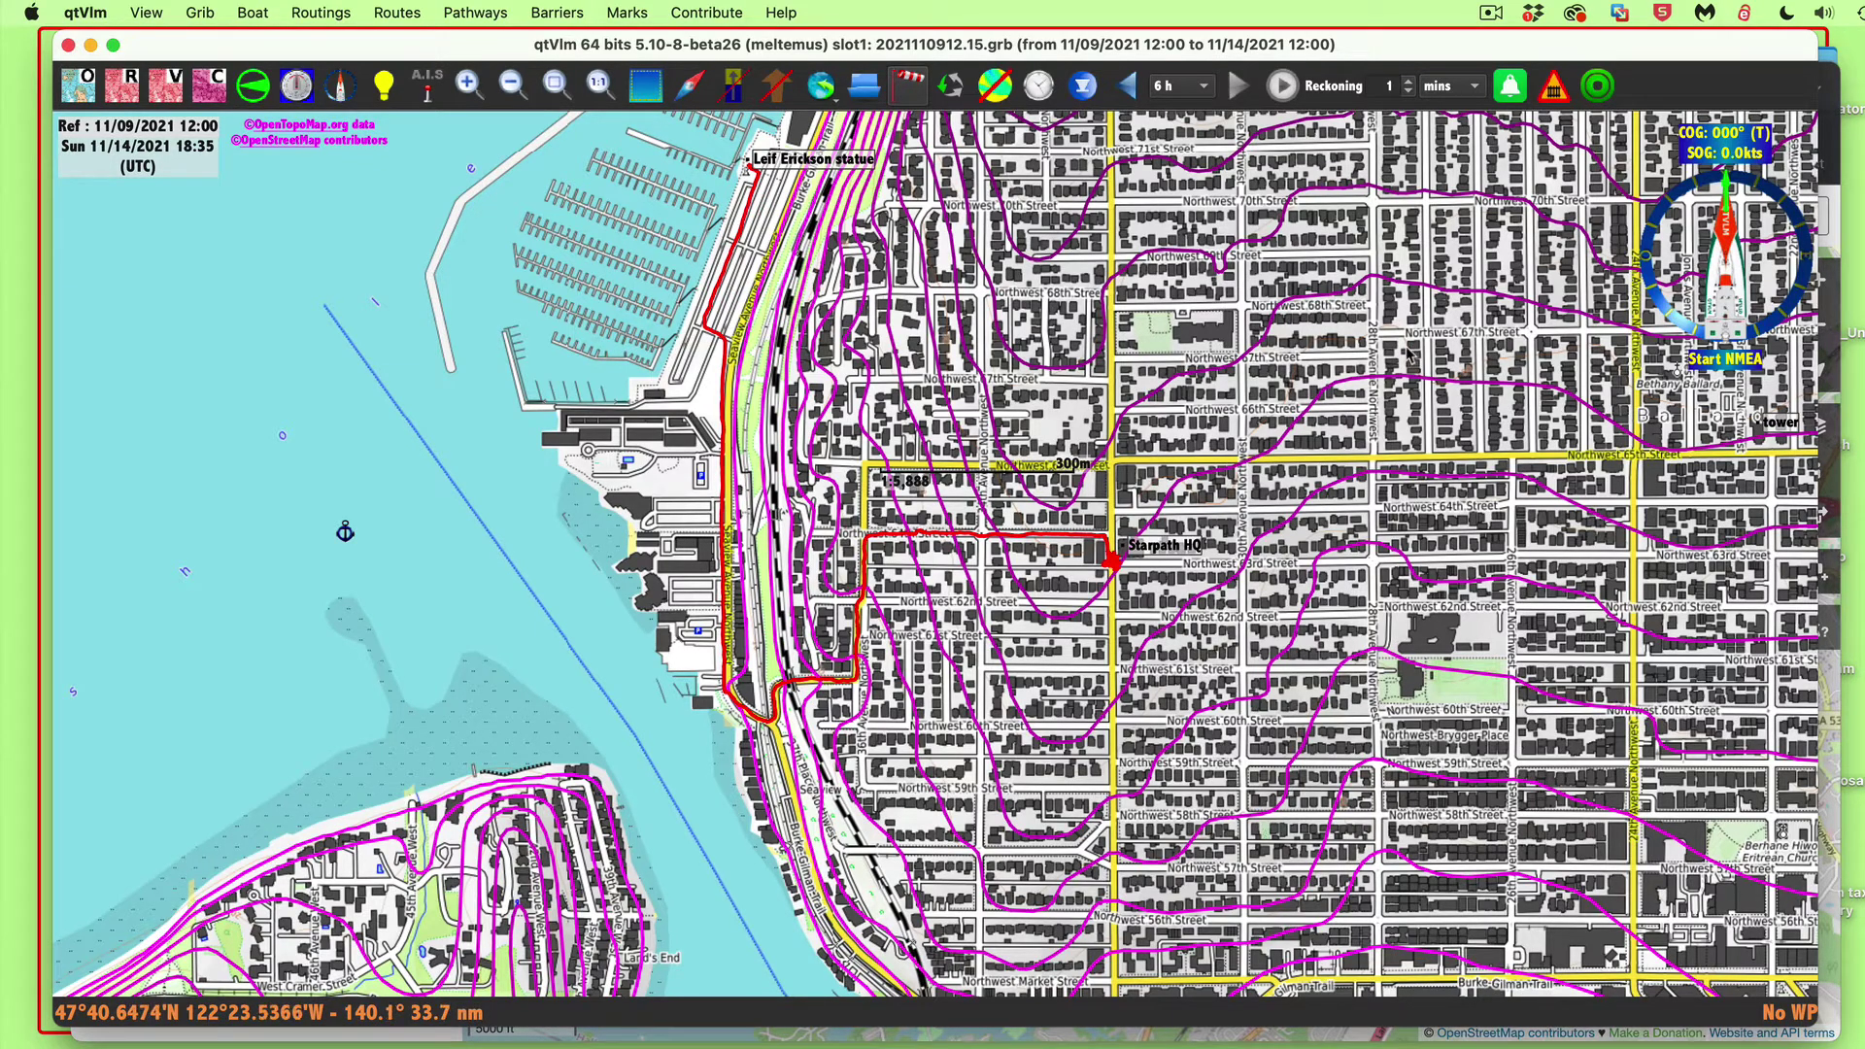
left_click_drag(1309, 583, 1329, 475)
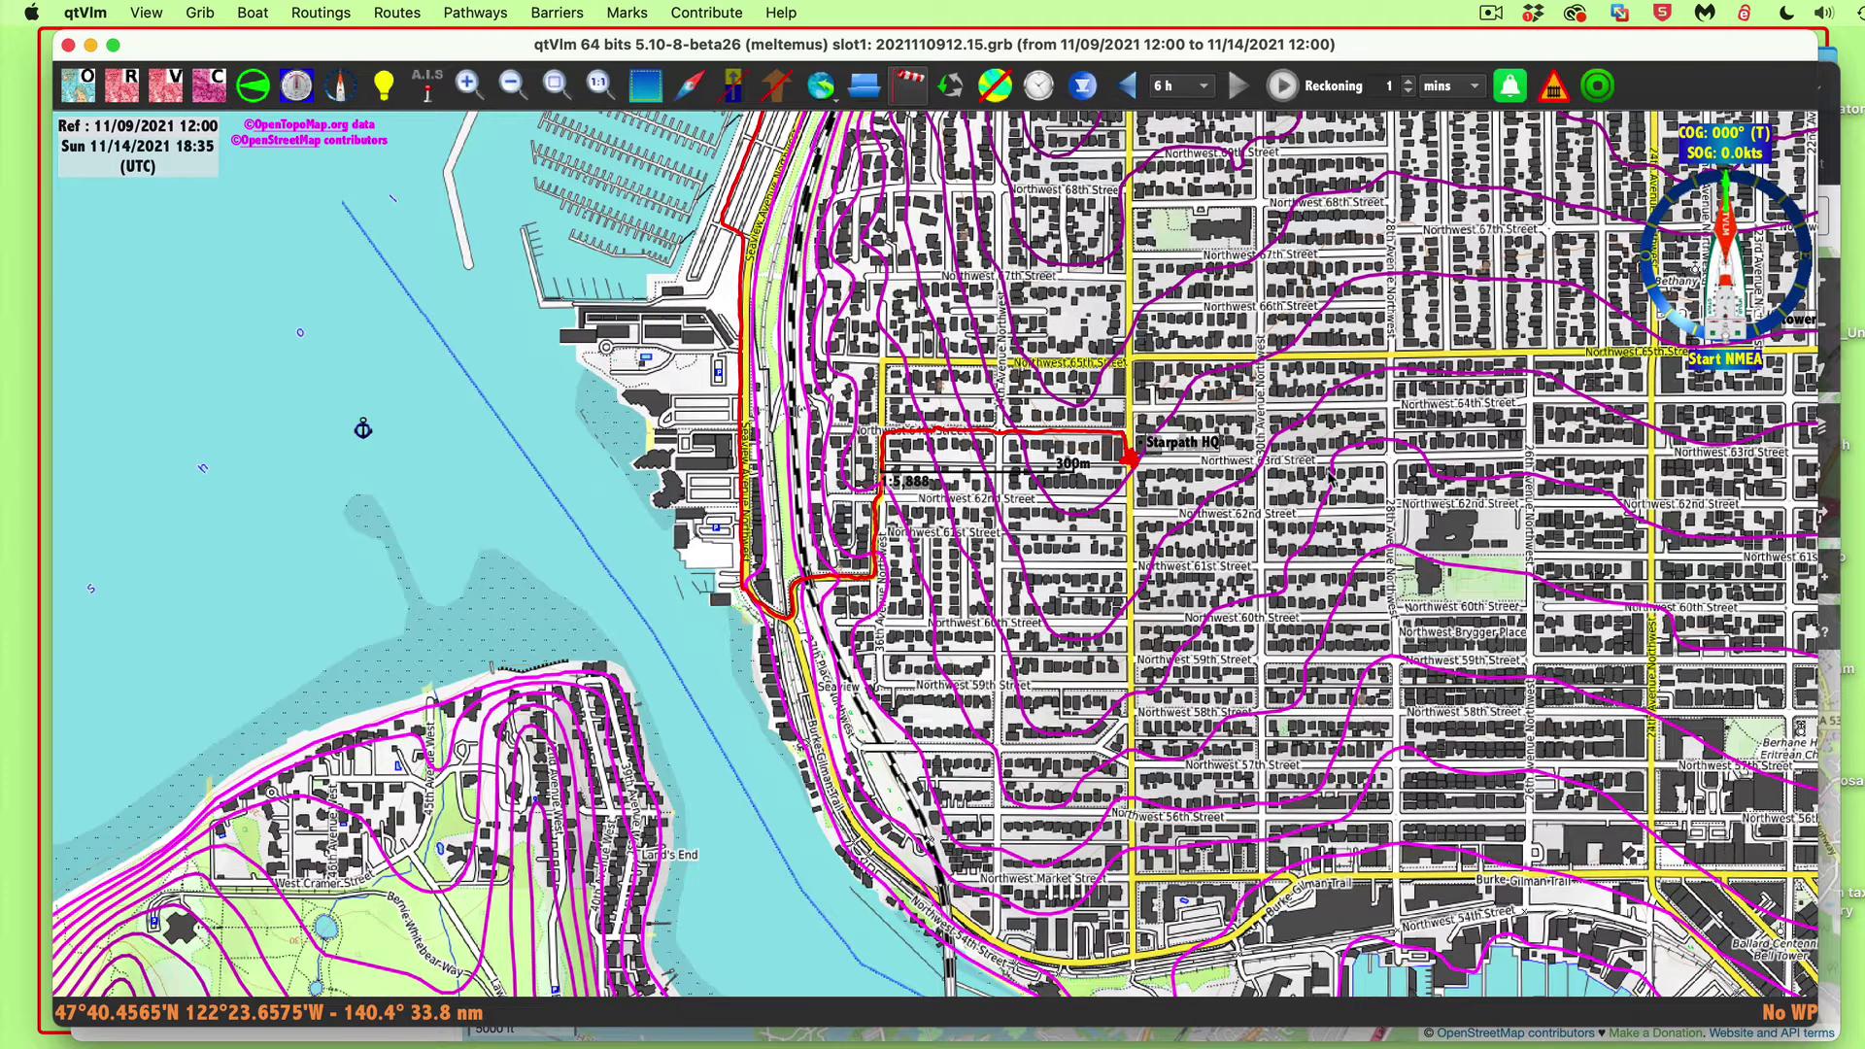
- Replace the OpenStreetMap layer with vector charts and zoom out from West Point to Ballard Bridge
left_click(81, 88)
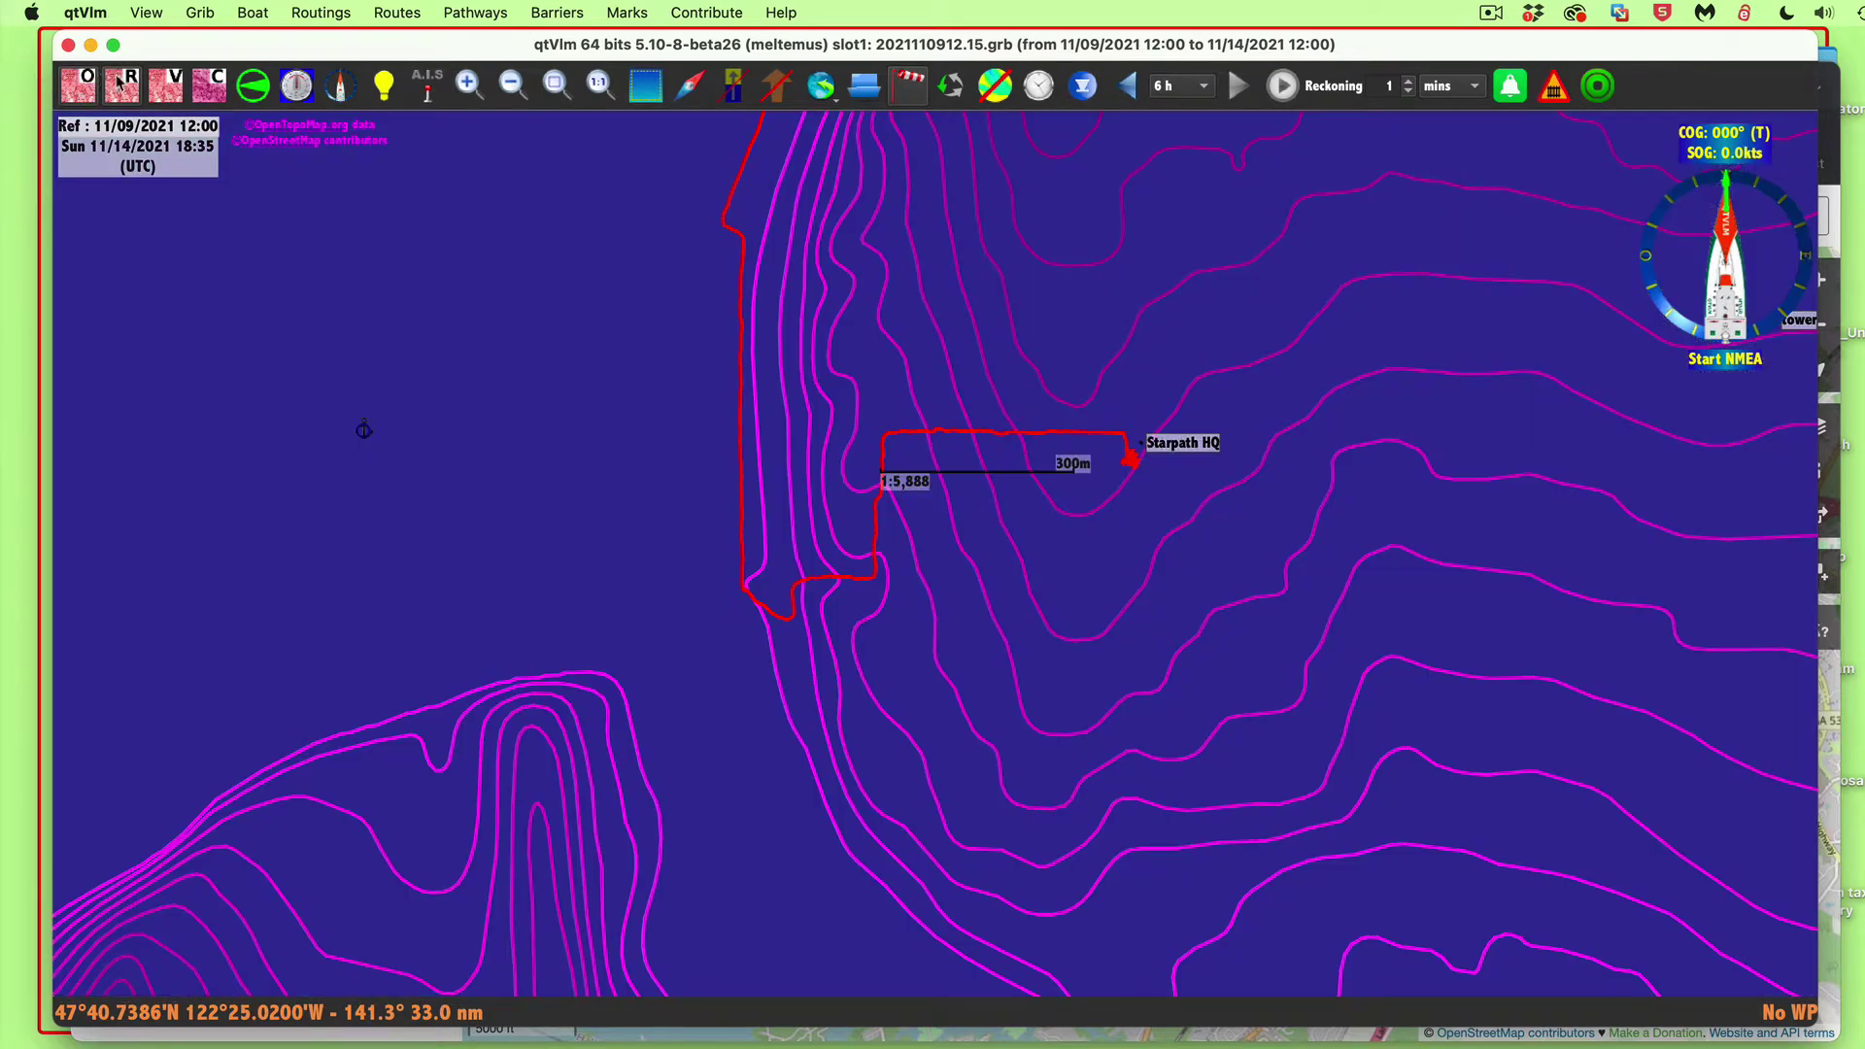
left_click(173, 86)
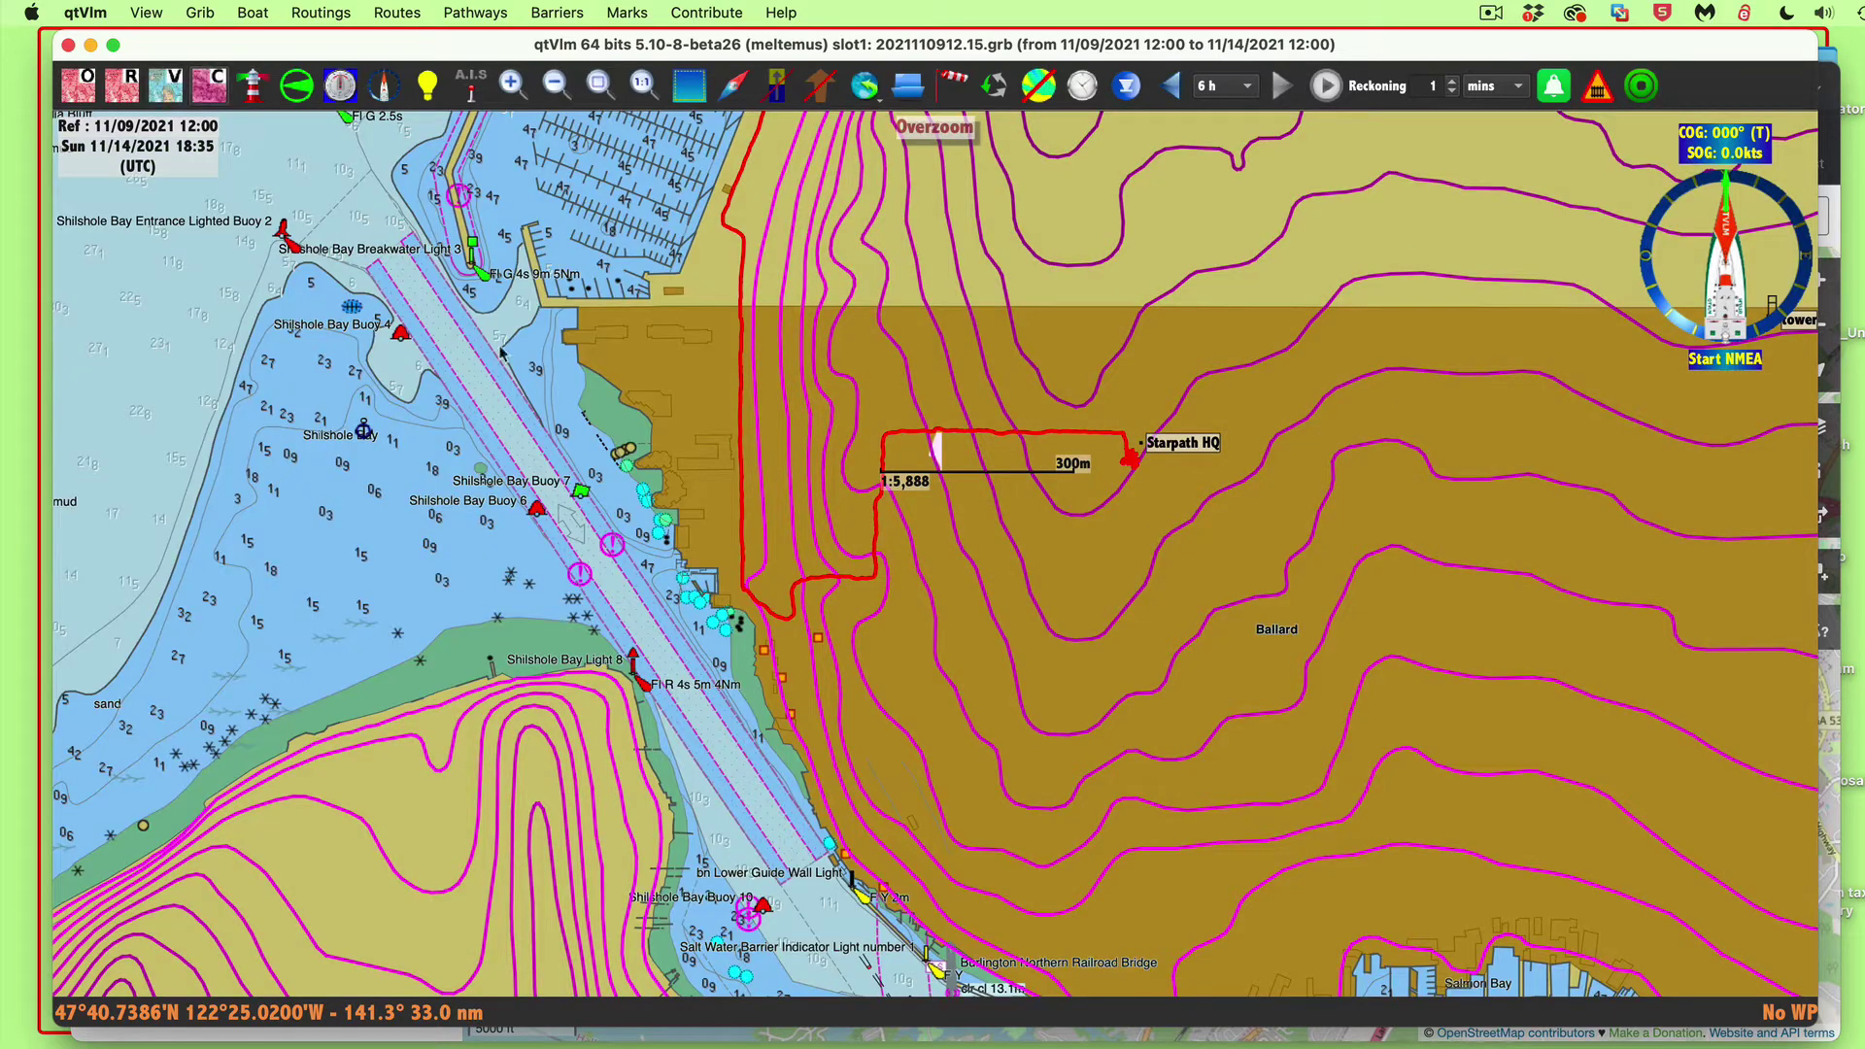
scroll(982, 664, "down", 3)
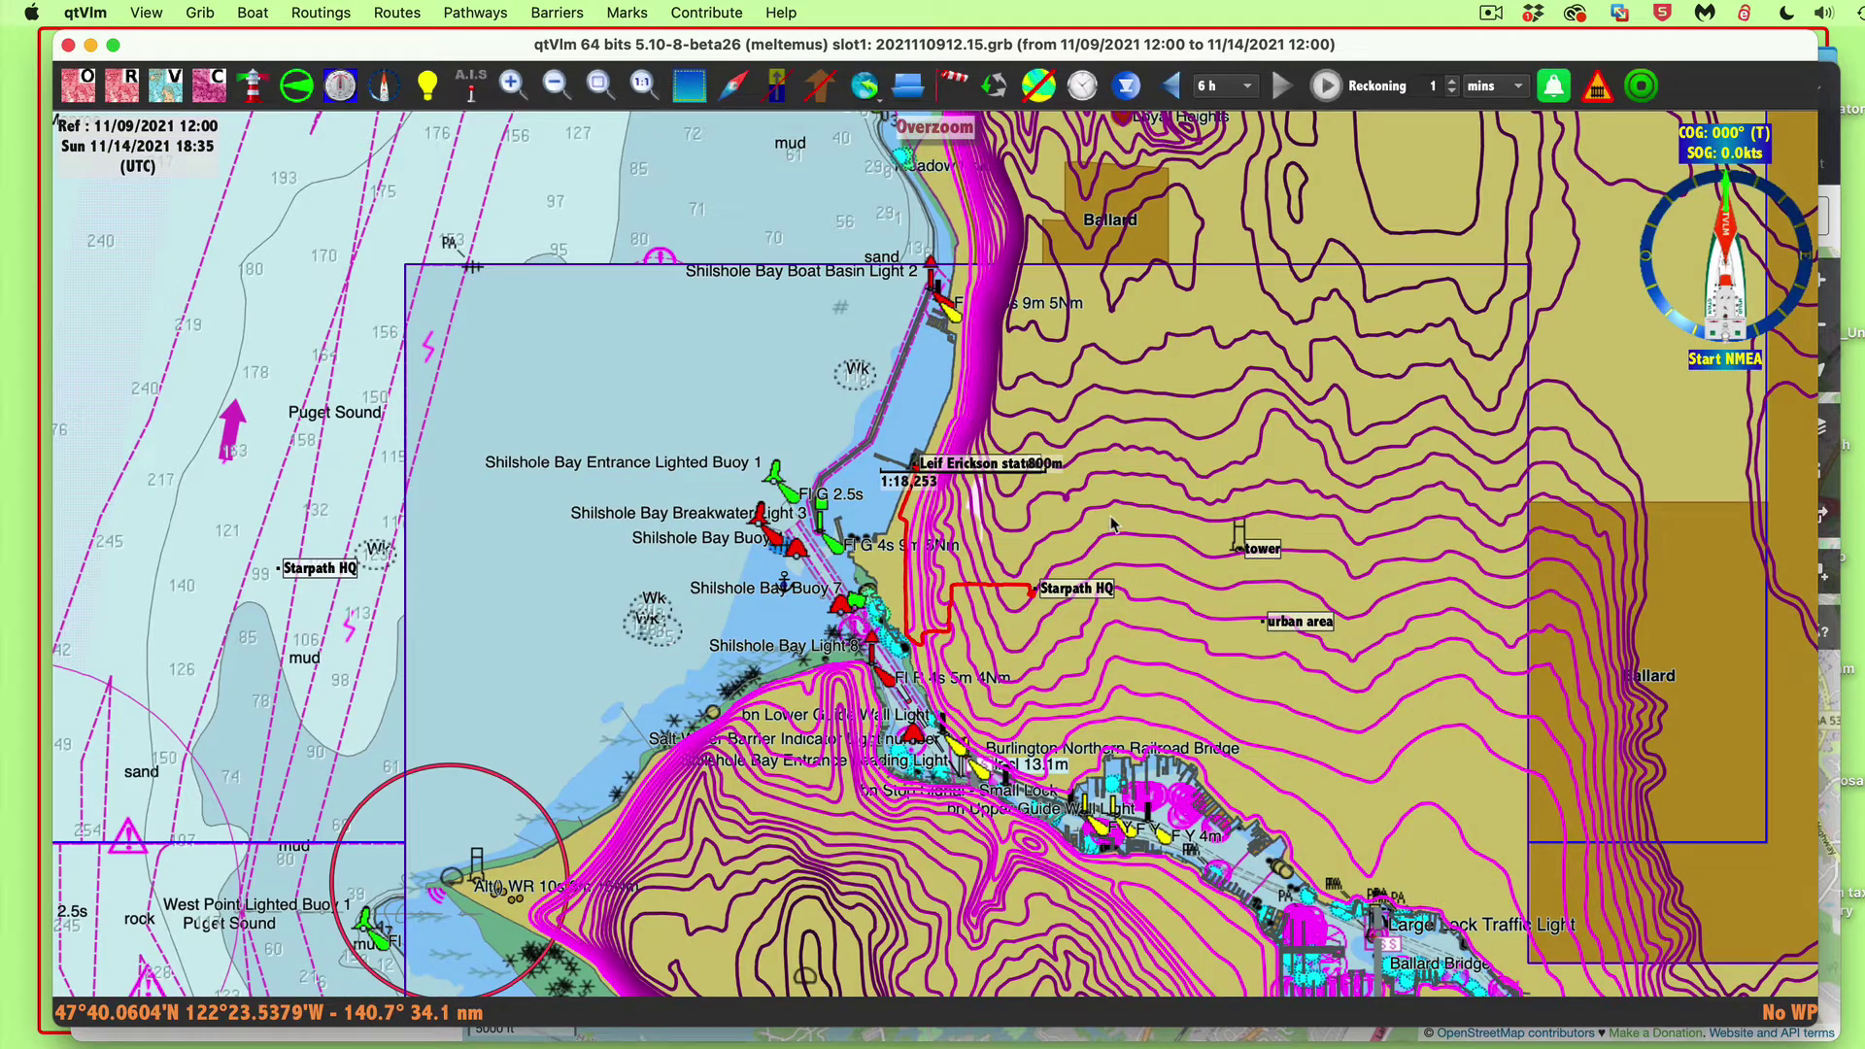
scroll(1112, 524, "down", 5)
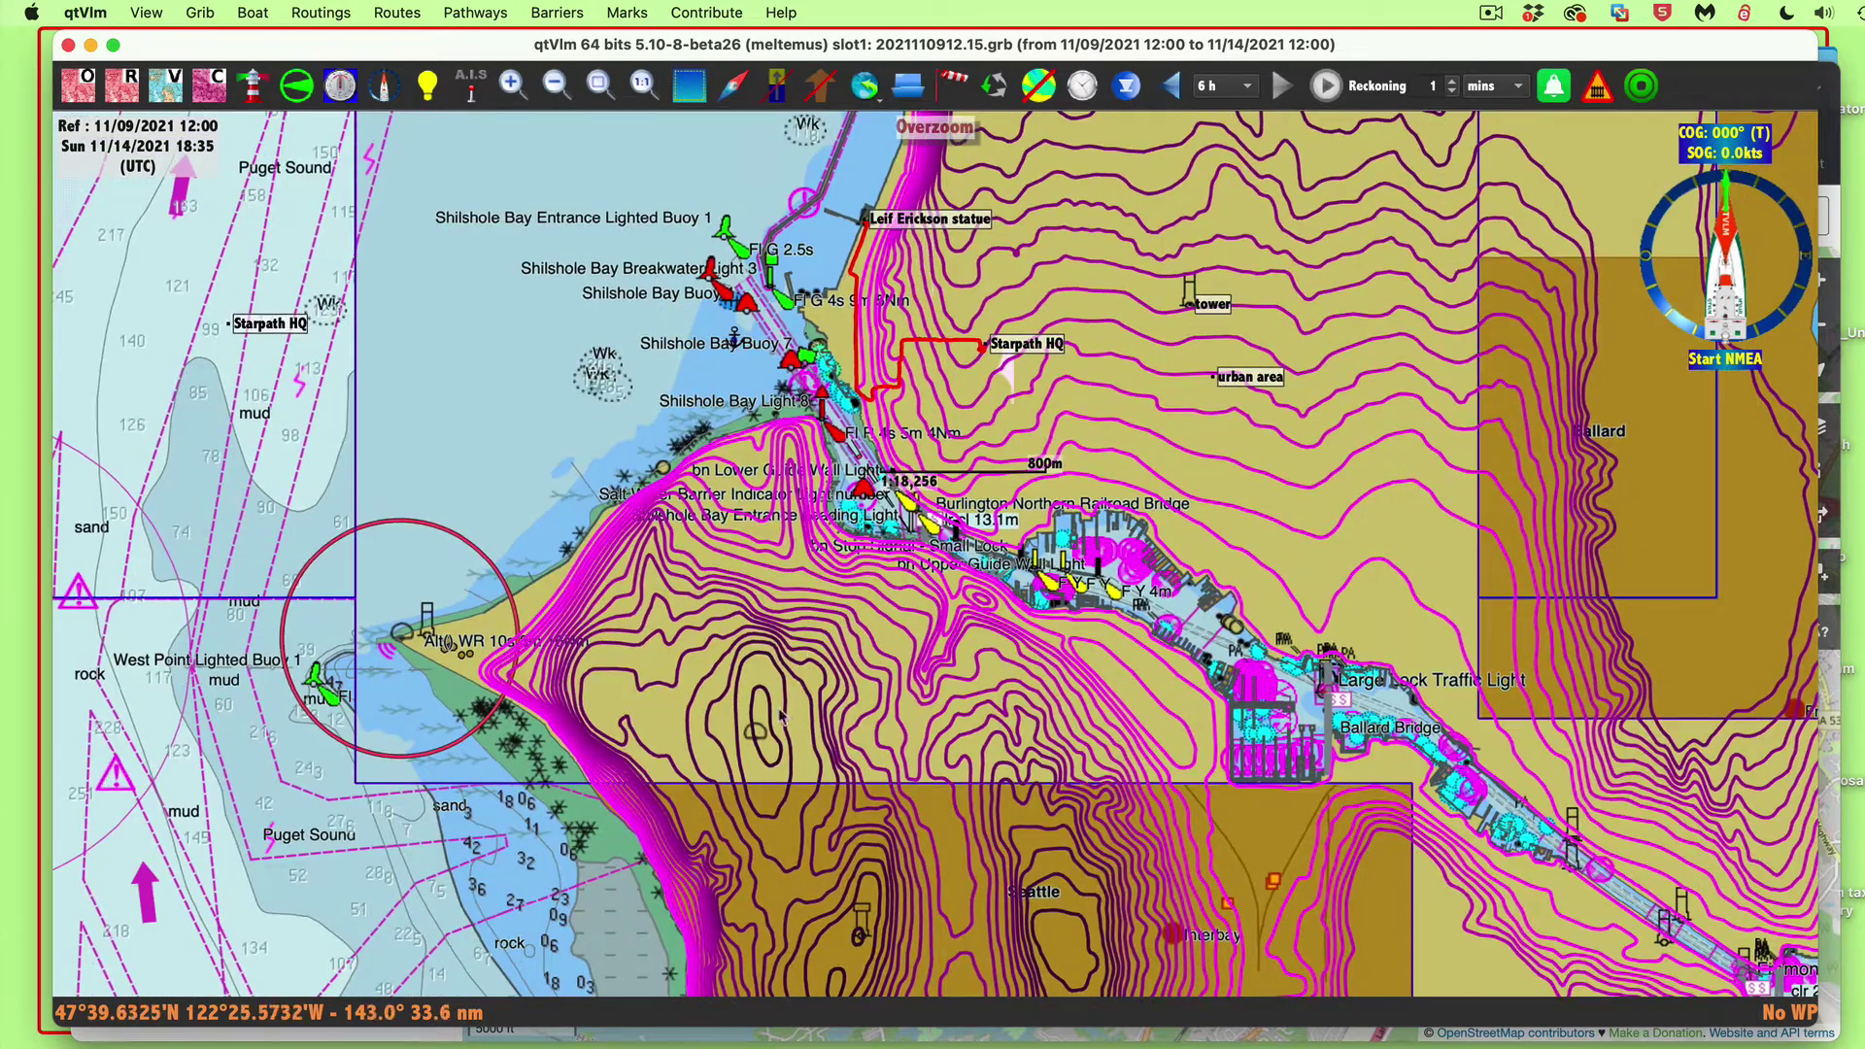